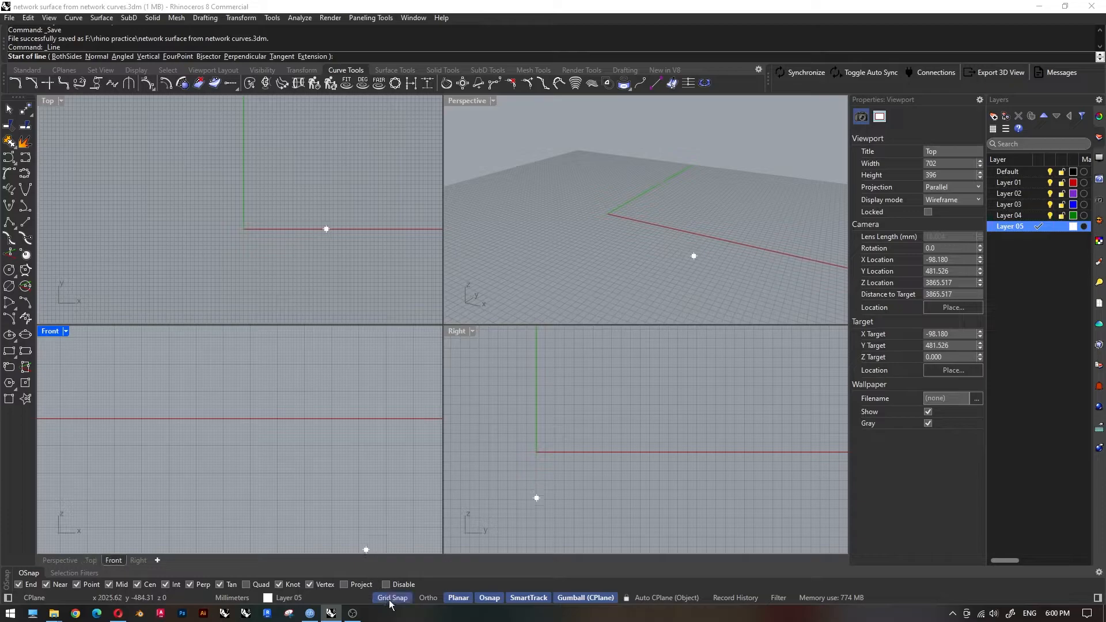
# Draw a vertical reference line along the Y axis in the Top view, starting at y 3600 and crossing the origin.
pyautogui.scroll(10, 234, 113)
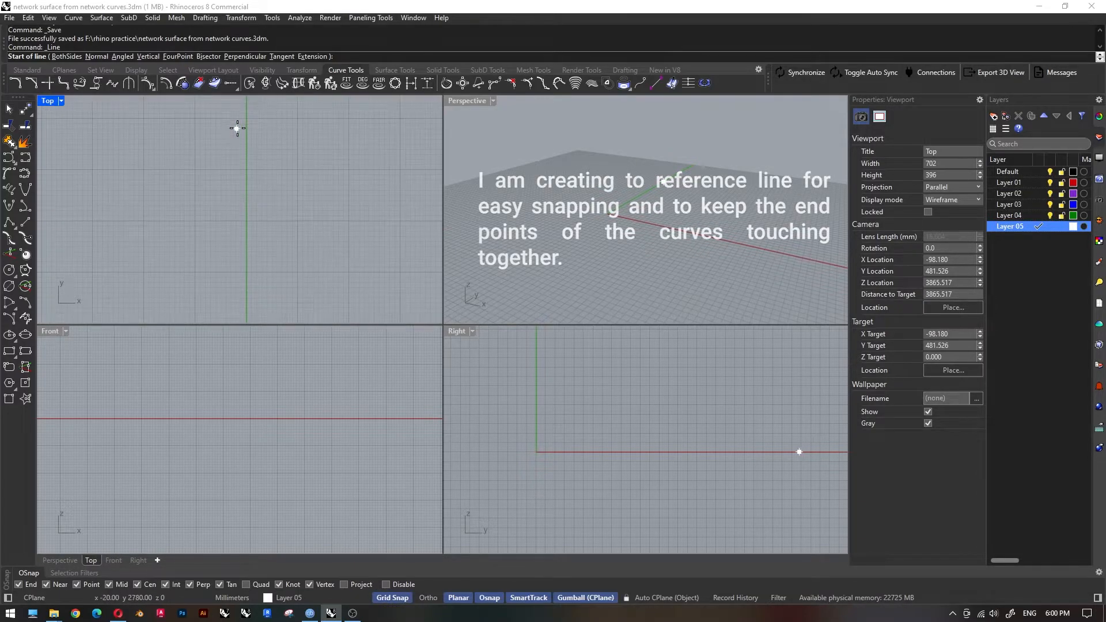
pyautogui.scroll(3, 234, 129)
pyautogui.click(233, 122)
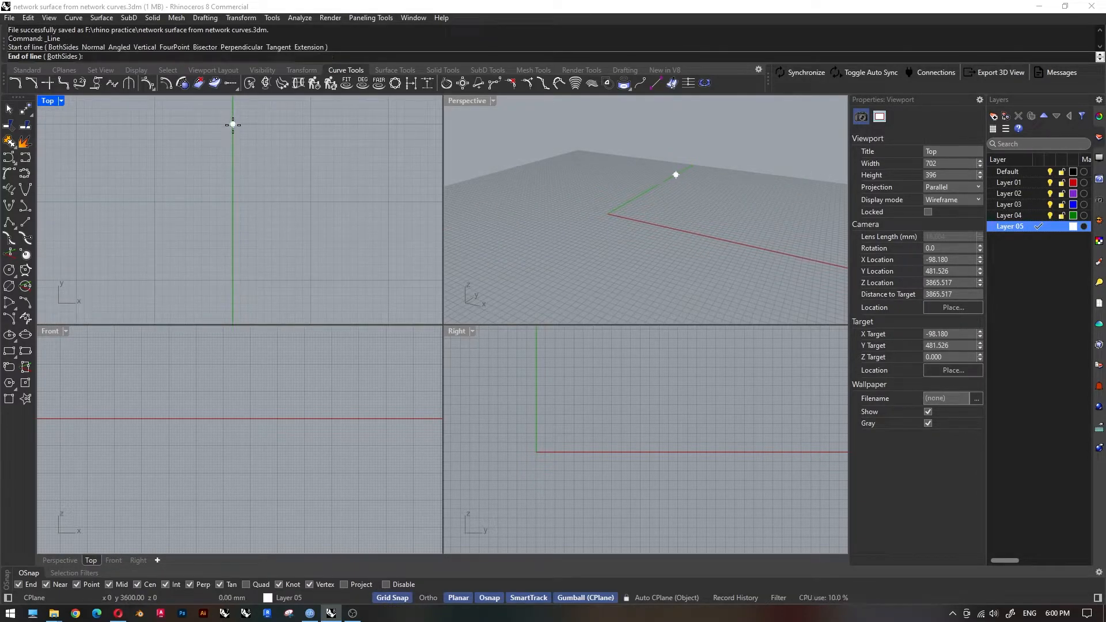
pyautogui.scroll(-4, 235, 132)
pyautogui.press('F8')
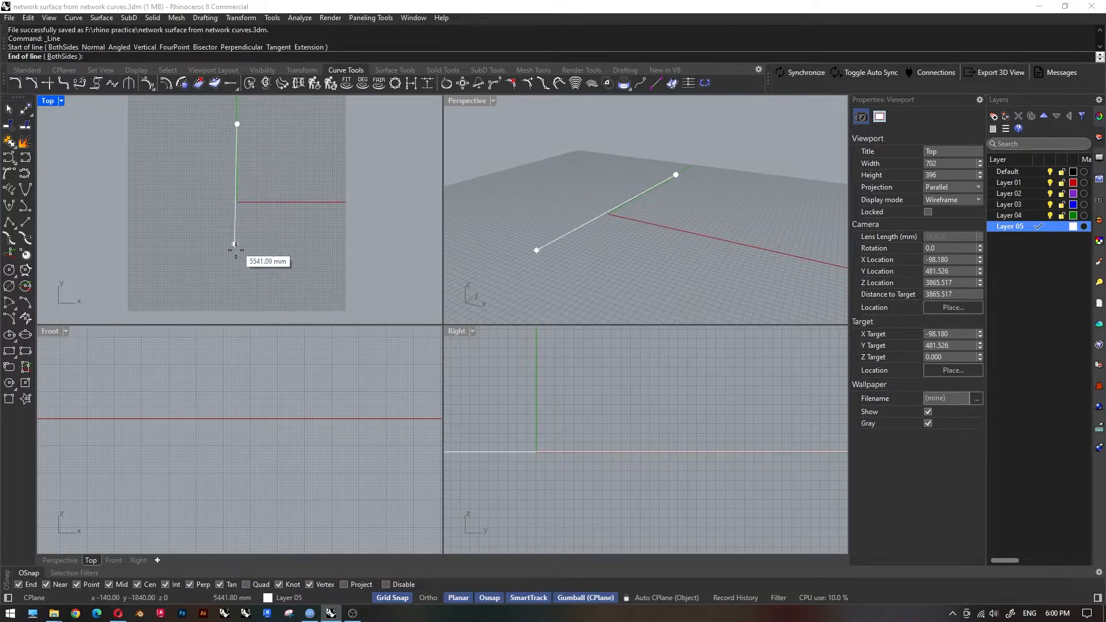
pyautogui.keyDown('shift'); pyautogui.click(238, 279); pyautogui.keyUp('shift')
pyautogui.scroll(10, 226, 195)
# Draw a horizontal reference line about 12000 mm long along the X axis in the Top view, crossing the vertical one.
pyautogui.press('space')
pyautogui.moveTo(66, 204); pyautogui.dragTo(247, 207, button='right')
pyautogui.scroll(-1, 190, 218)
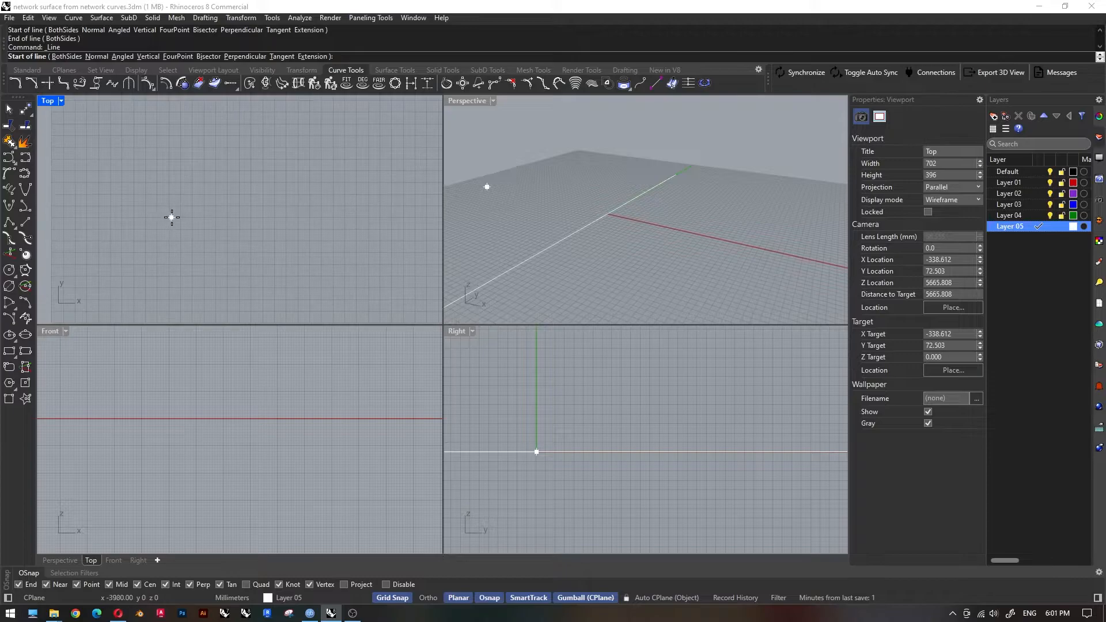
pyautogui.click(128, 242)
pyautogui.scroll(-3, 128, 242)
pyautogui.press('F8')
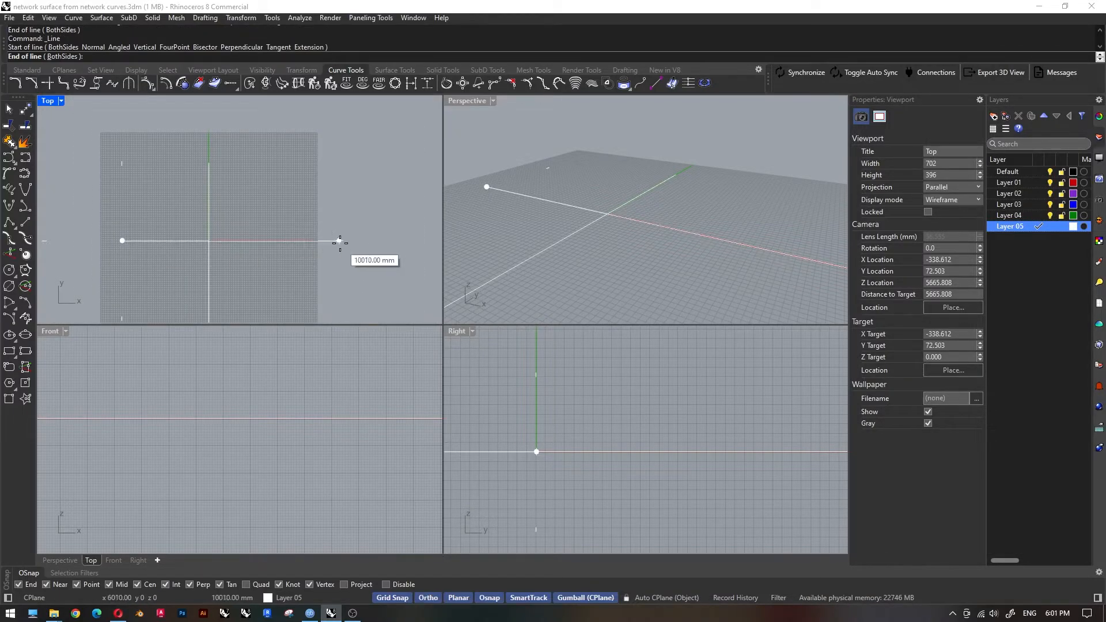
pyautogui.click(382, 244)
# Make Default the current layer and lock Layer 05, which holds the reference lines.
pyautogui.press('F8')
pyautogui.scroll(-3, 270, 179)
pyautogui.click(1062, 227)
# Maximize the Top viewport around the crossing reference lines.
pyautogui.scroll(6, 258, 206)
pyautogui.moveTo(337, 223); pyautogui.dragTo(312, 187, button='right')
pyautogui.scroll(-4, 312, 186)
pyautogui.scroll(5, 209, 225)
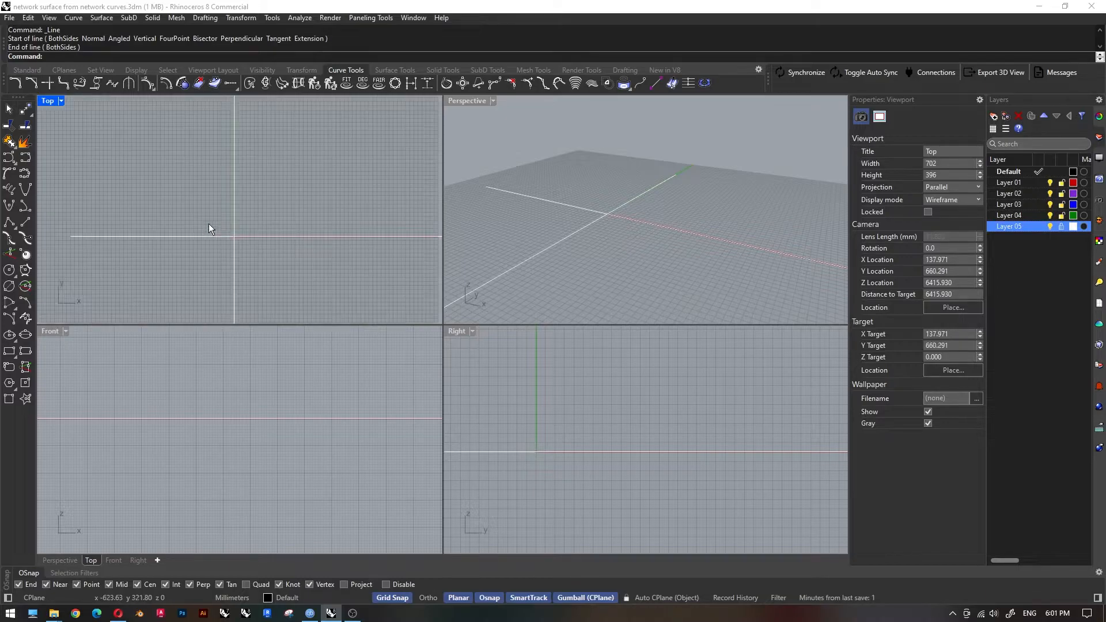
pyautogui.doubleClick(49, 102)
pyautogui.scroll(-2, 409, 233)
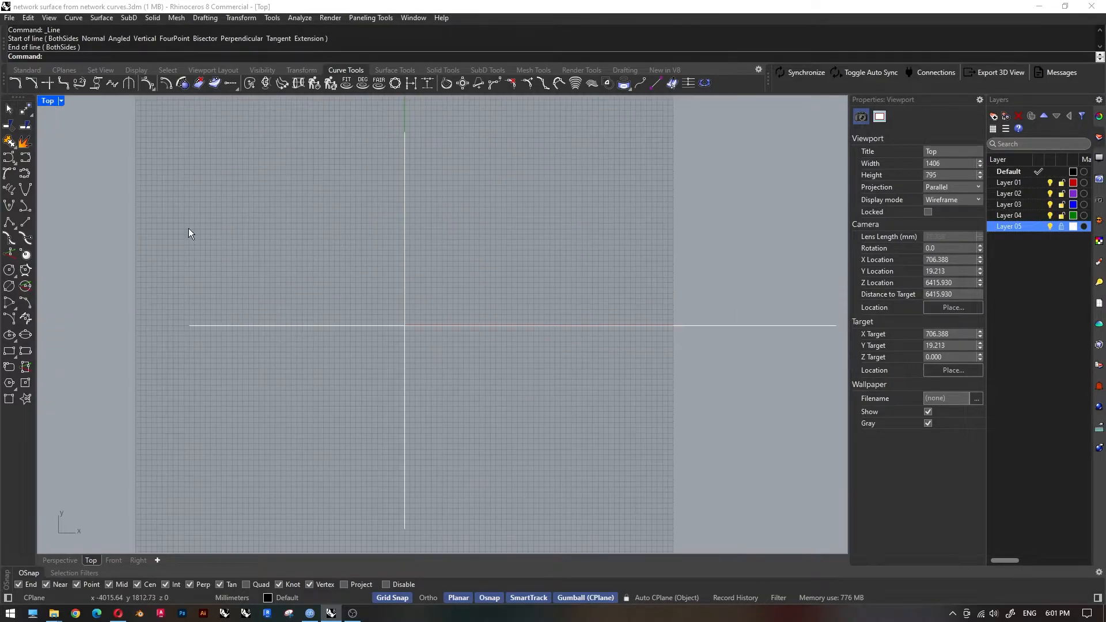
pyautogui.moveTo(397, 302); pyautogui.dragTo(357, 289, button='right')
pyautogui.scroll(2, 357, 289)
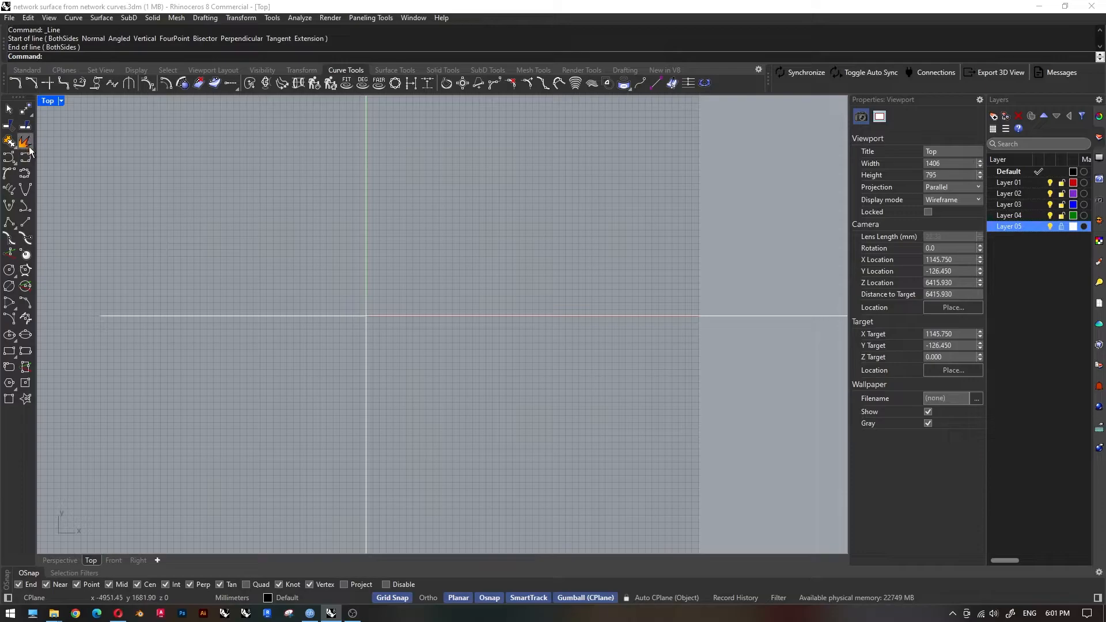
# Draw a degree-3 control point curve with three humps above the horizontal reference line, snapping both ends to it at about x -1968 and 4438.
pyautogui.click(9, 157)
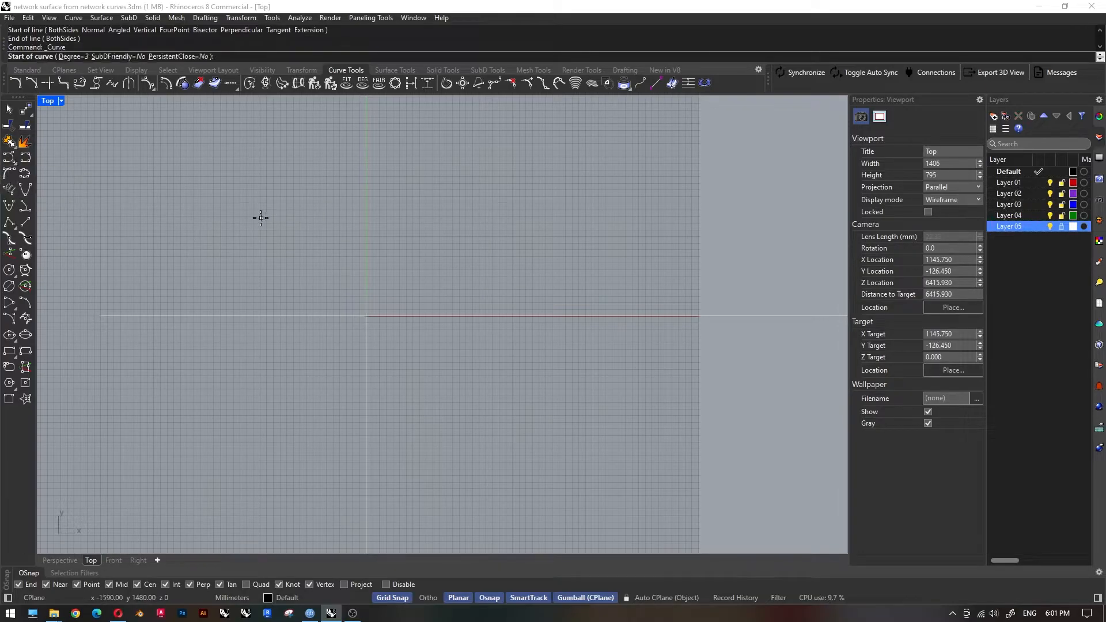
pyautogui.click(236, 316)
pyautogui.scroll(3, 237, 312)
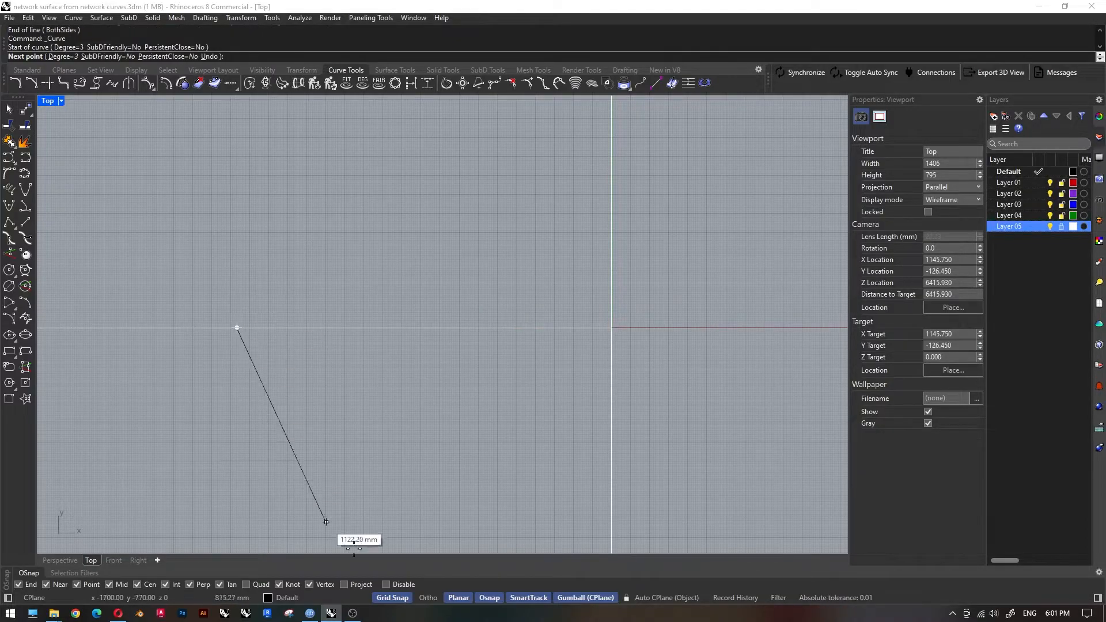
pyautogui.click(237, 307)
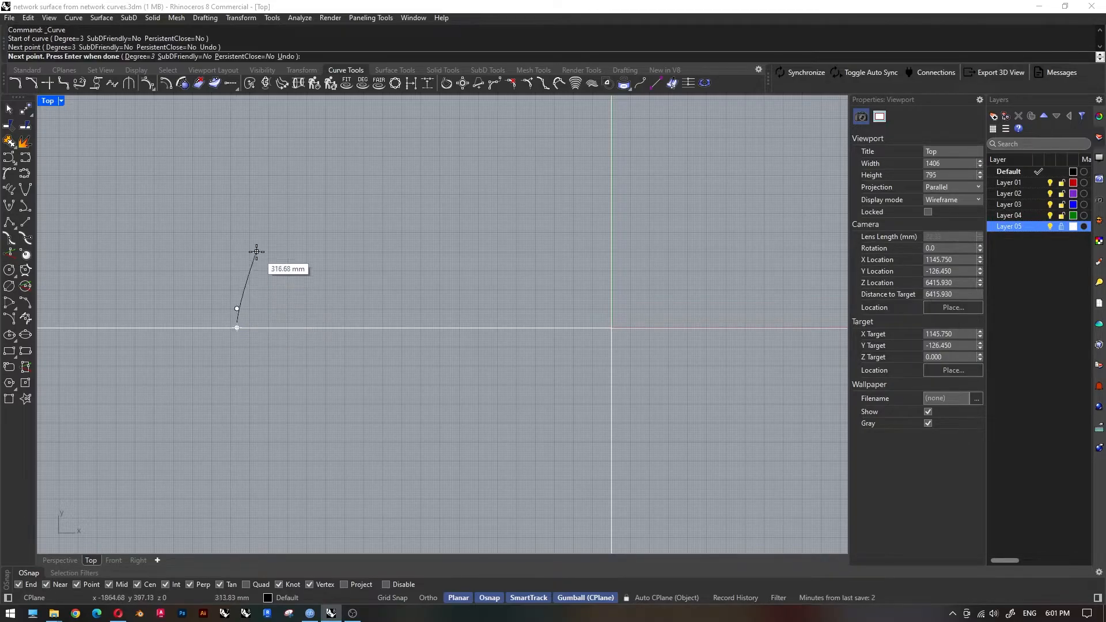
pyautogui.click(246, 270)
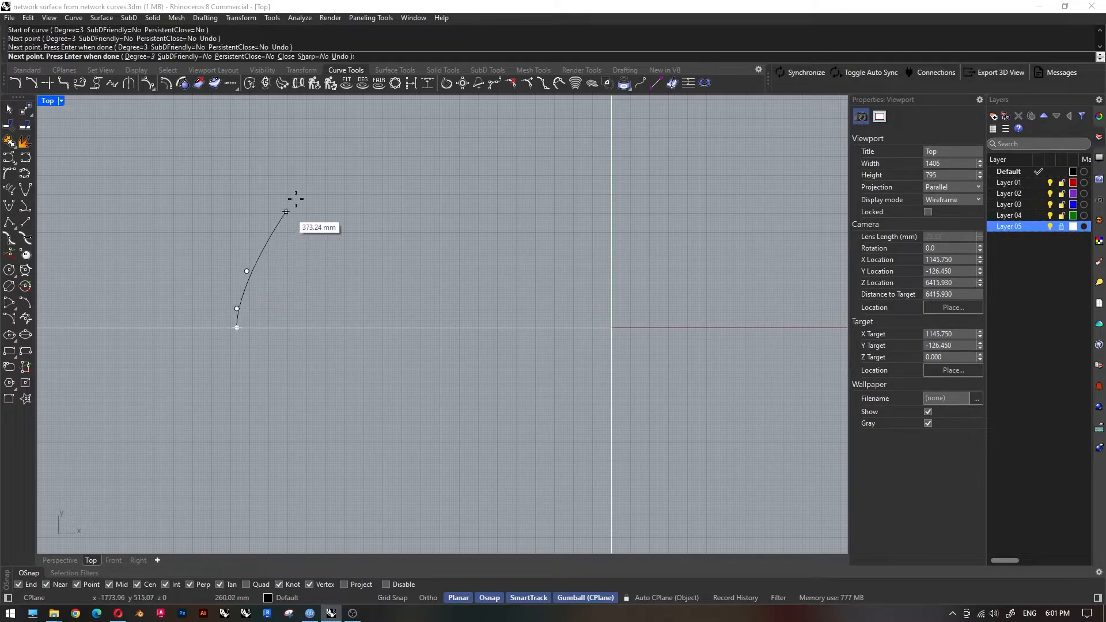
pyautogui.click(269, 212)
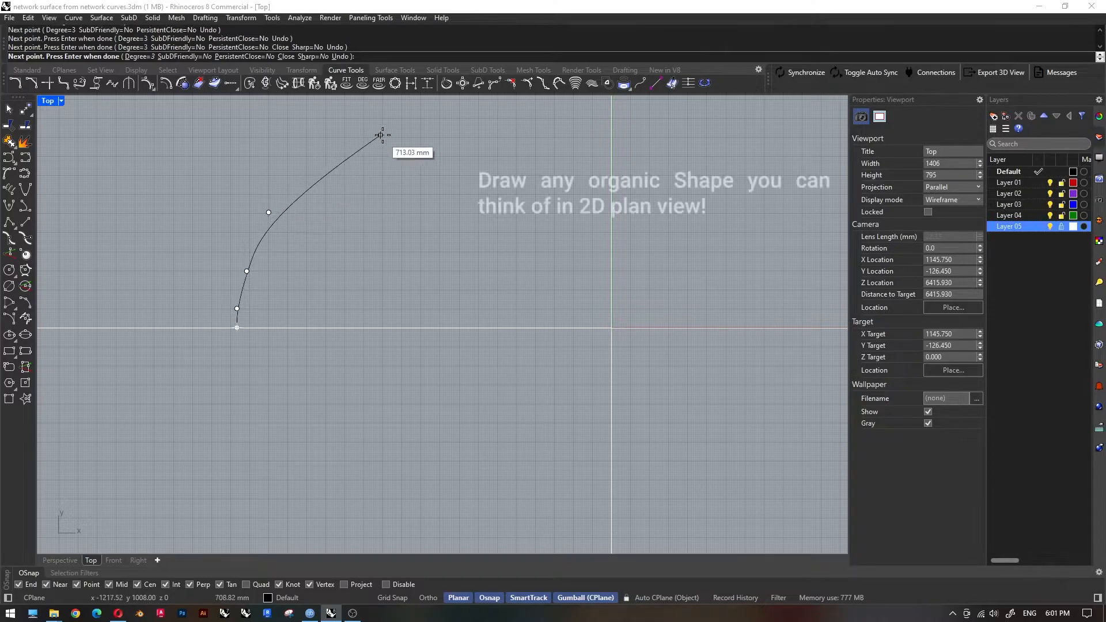
pyautogui.click(335, 145)
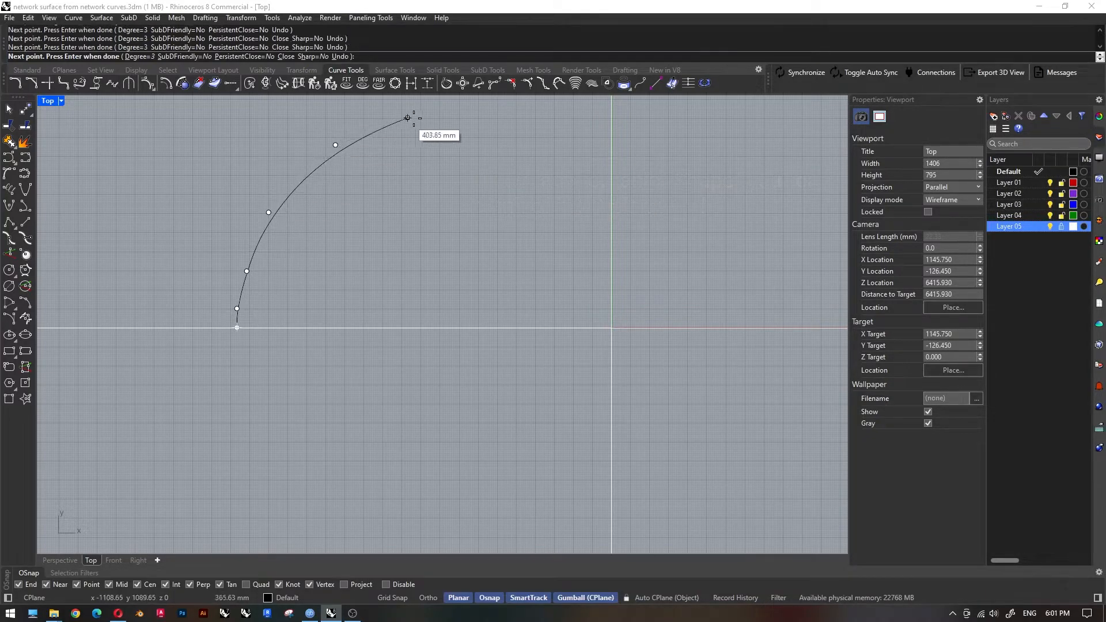
pyautogui.click(416, 118)
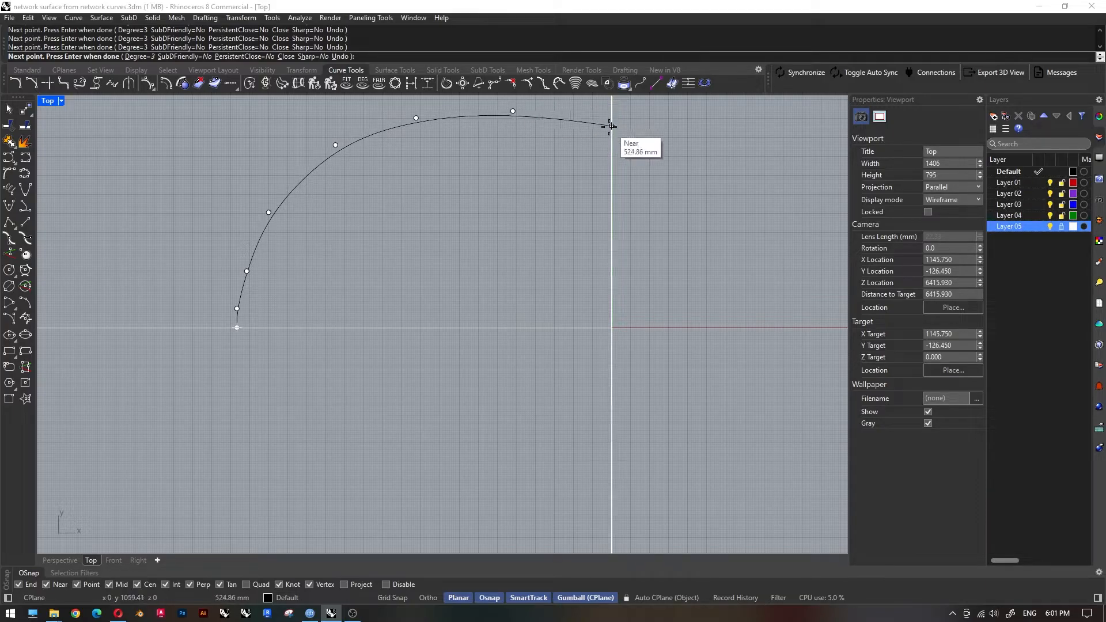
pyautogui.click(555, 249)
pyautogui.click(586, 269)
pyautogui.click(641, 224)
pyautogui.scroll(-8, 375, 335)
pyautogui.scroll(4, 540, 202)
pyautogui.click(509, 230)
pyautogui.click(563, 184)
pyautogui.click(616, 181)
pyautogui.click(686, 233)
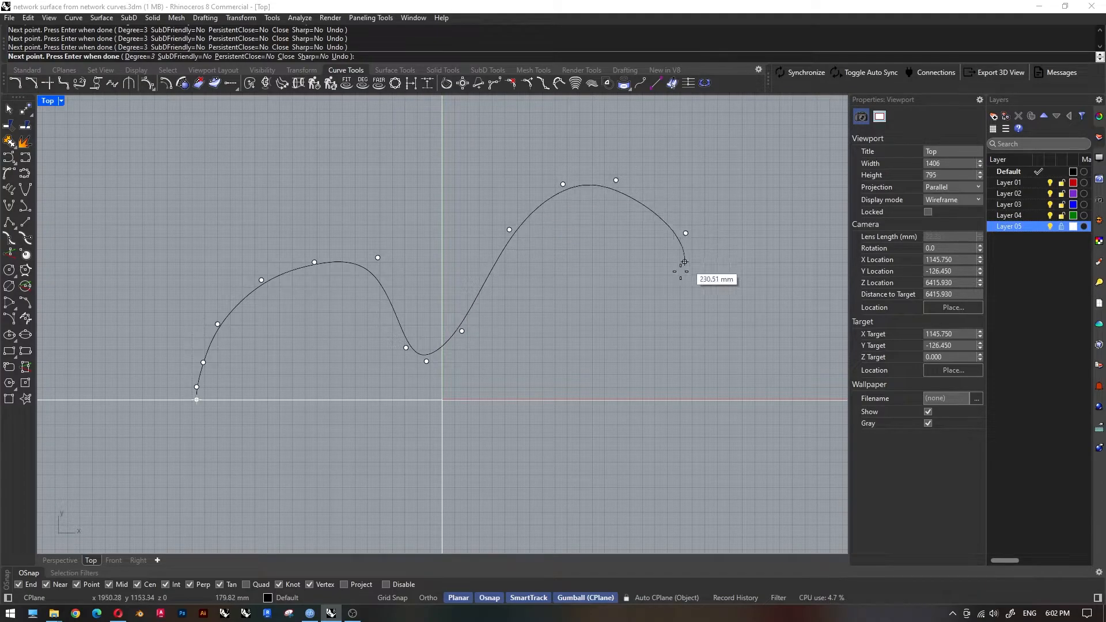
pyautogui.click(707, 322)
pyautogui.scroll(-4, 512, 307)
pyautogui.click(654, 331)
pyautogui.scroll(-8, 516, 335)
pyautogui.scroll(6, 621, 328)
pyautogui.click(574, 317)
pyautogui.click(616, 295)
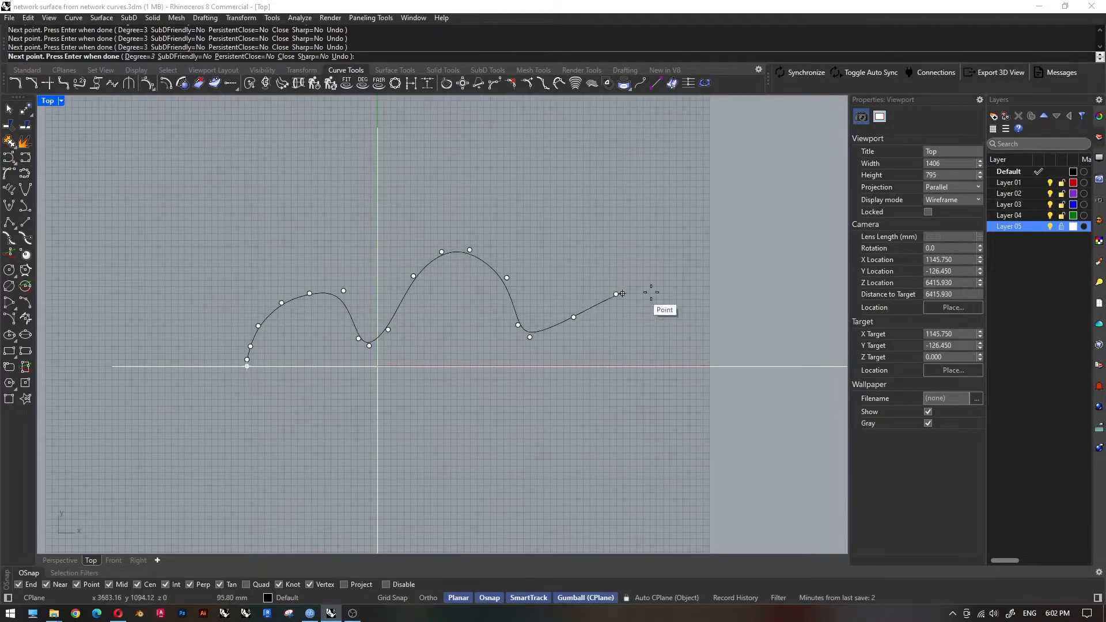
pyautogui.click(672, 353)
pyautogui.click(673, 366)
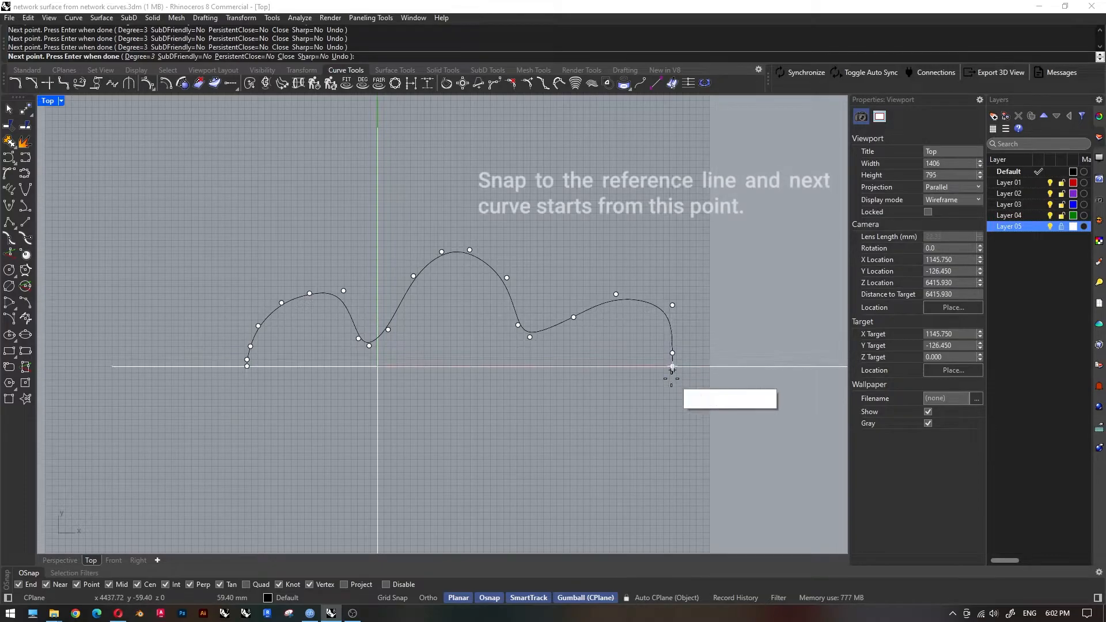
pyautogui.press('Return')
# Draw a second degree-3 control point curve below the reference line, from the upper curve's right end back to its left end, closing the outline.
pyautogui.scroll(-3, 496, 327)
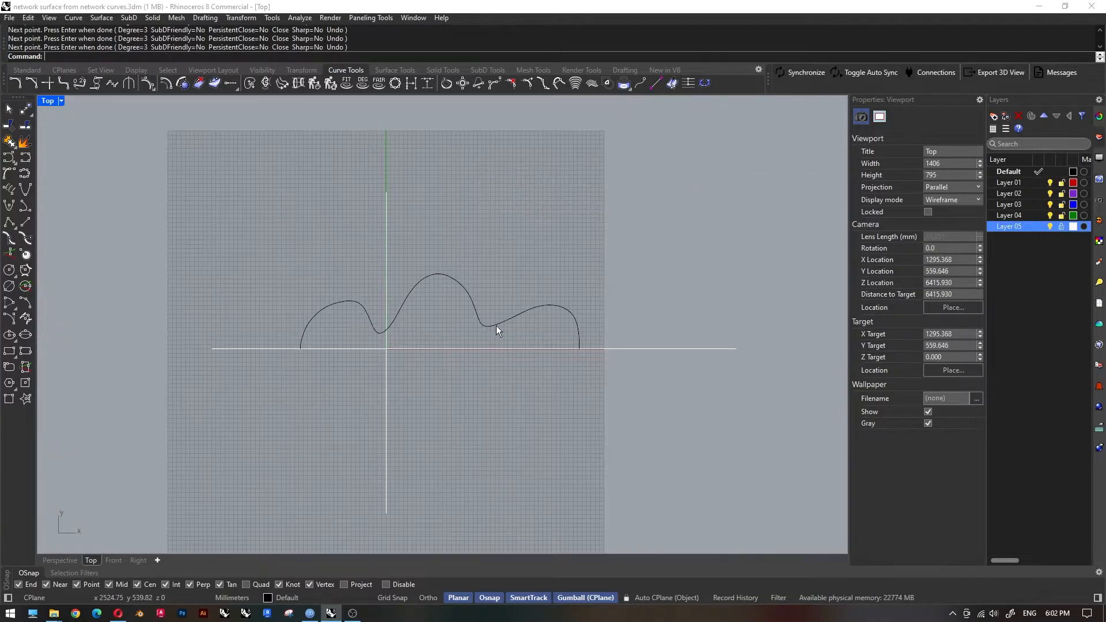
pyautogui.scroll(3, 497, 326)
pyautogui.click(490, 328)
pyautogui.click(548, 245)
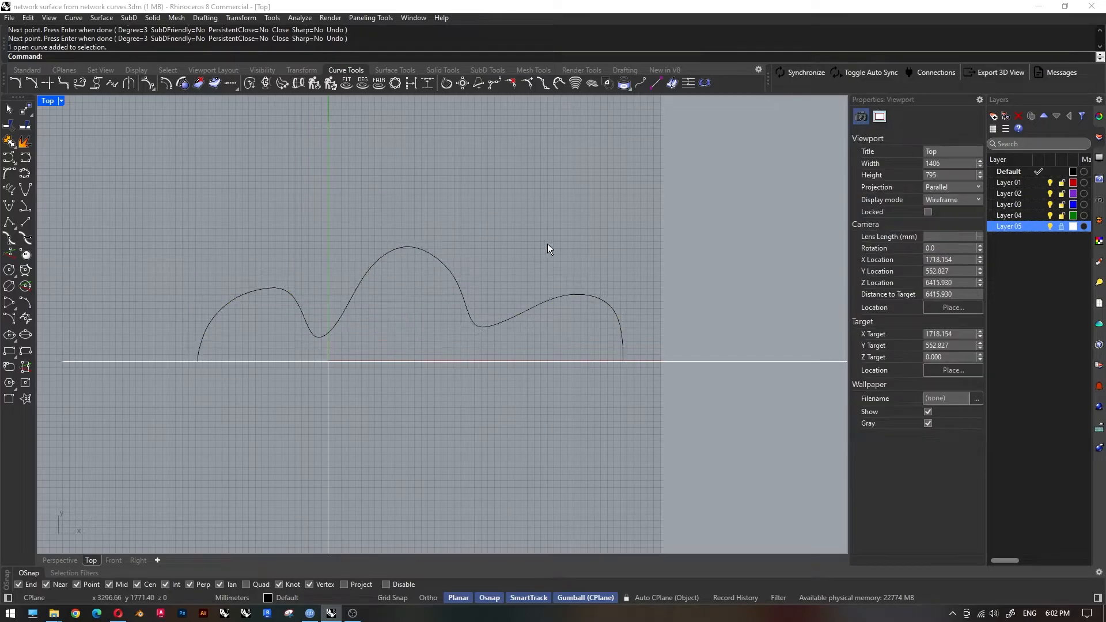
pyautogui.click(6, 157)
pyautogui.scroll(2, 631, 387)
pyautogui.click(621, 355)
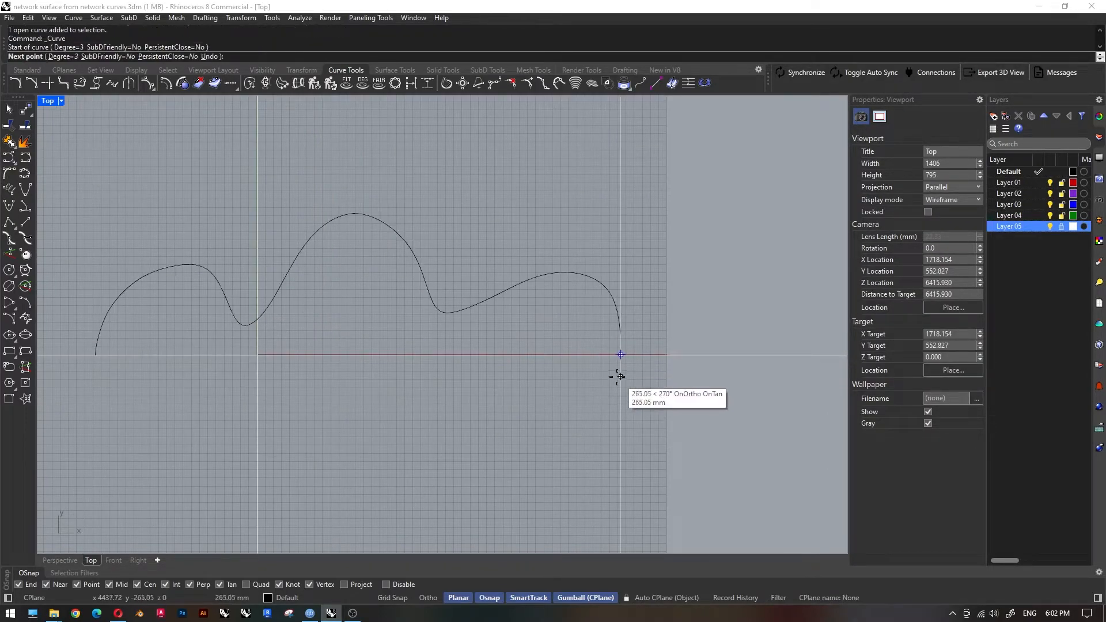
pyautogui.scroll(3, 621, 375)
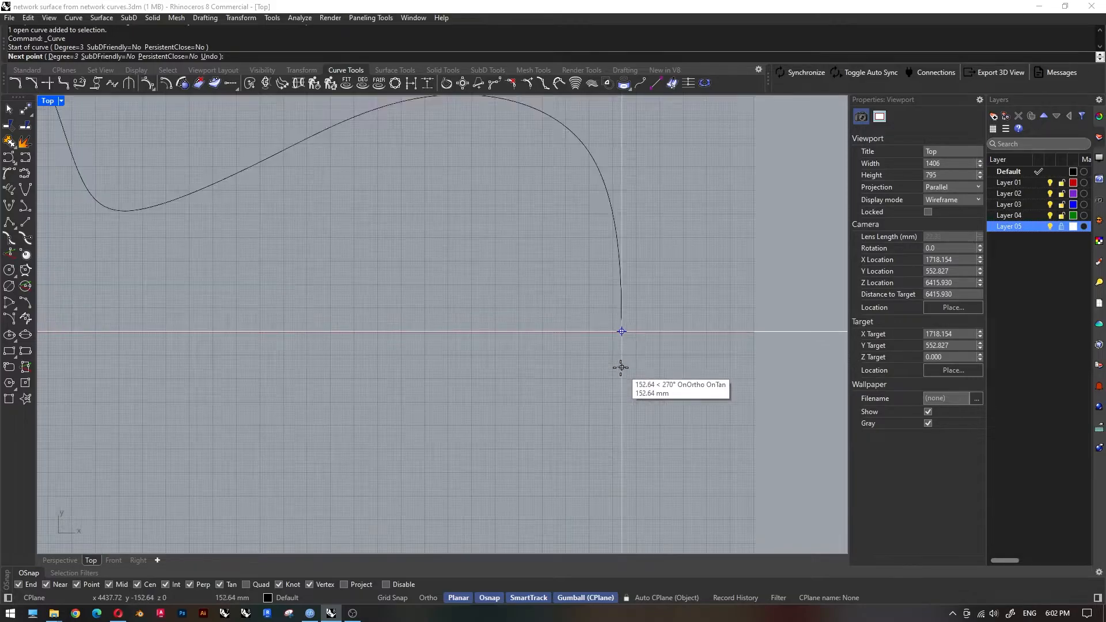
pyautogui.click(621, 348)
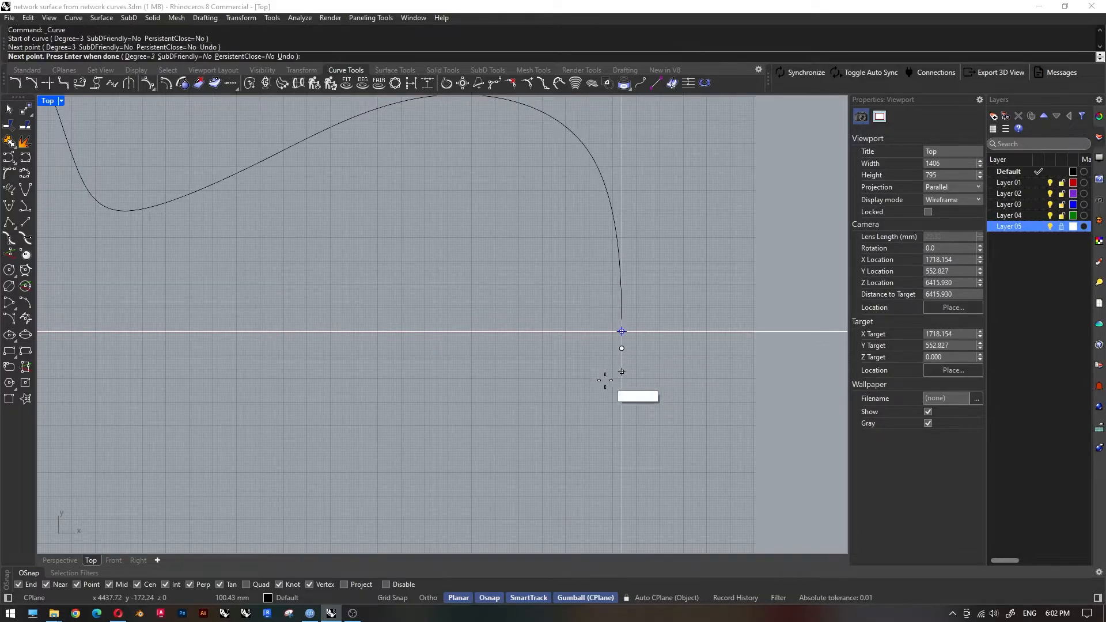
pyautogui.scroll(3, 612, 396)
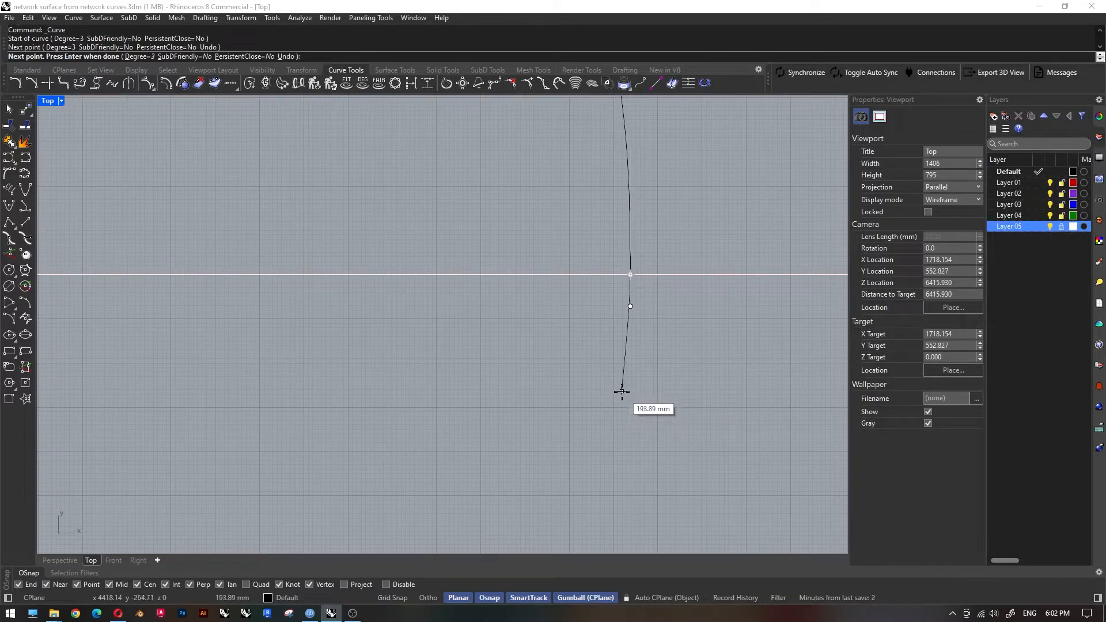
pyautogui.click(622, 388)
pyautogui.scroll(-5, 611, 404)
pyautogui.click(618, 394)
pyautogui.click(575, 430)
pyautogui.click(487, 447)
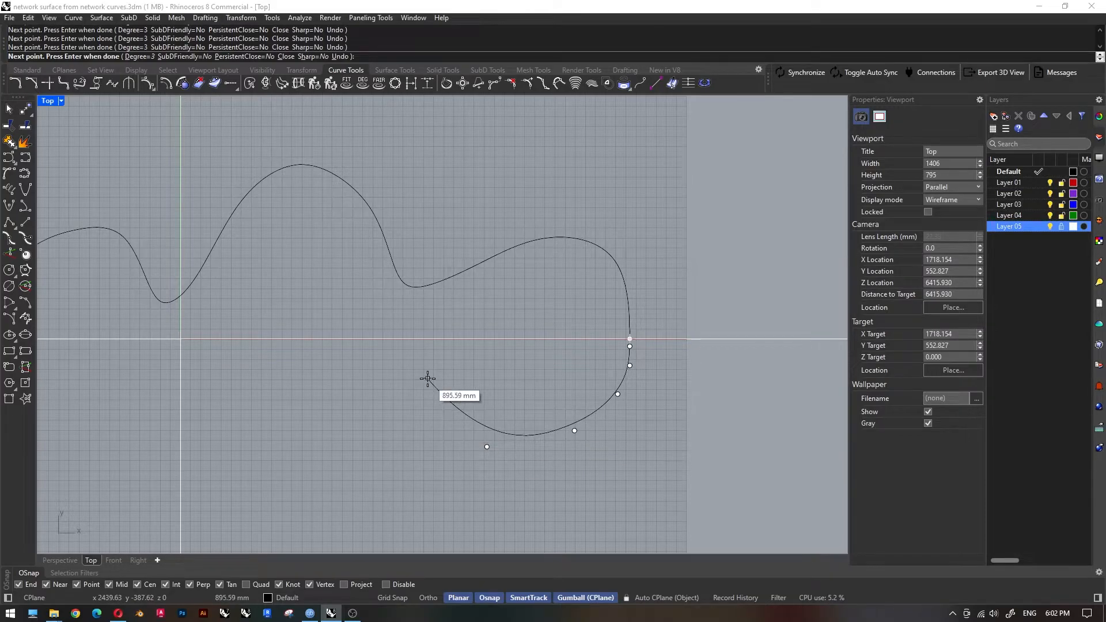
pyautogui.click(397, 382)
pyautogui.moveTo(252, 363); pyautogui.dragTo(406, 357, button='right')
pyautogui.scroll(-2, 405, 357)
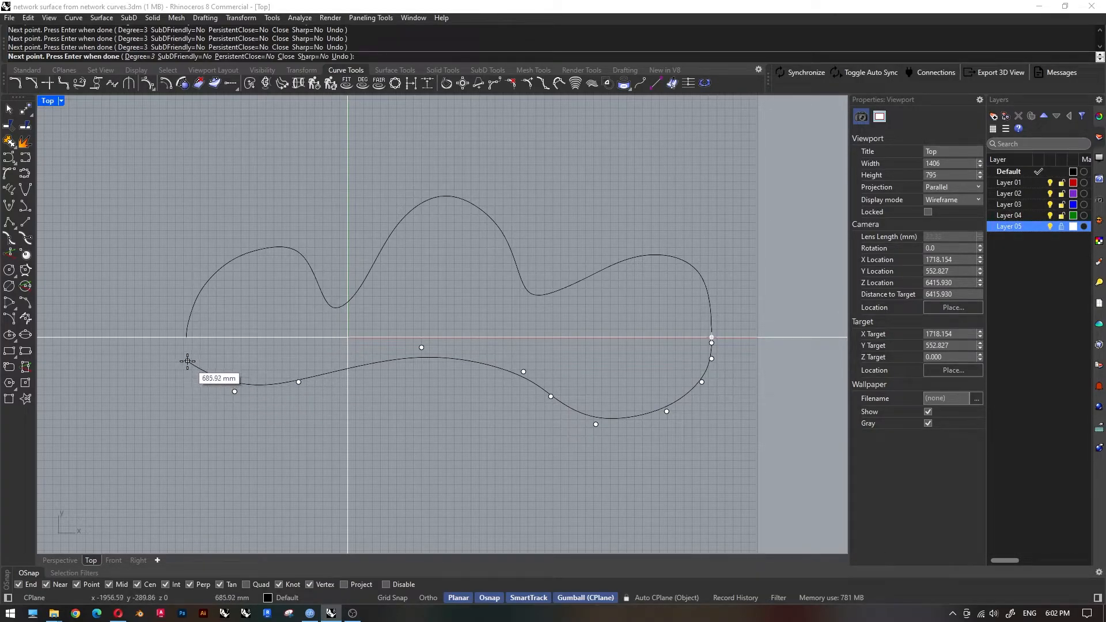
pyautogui.scroll(6, 184, 347)
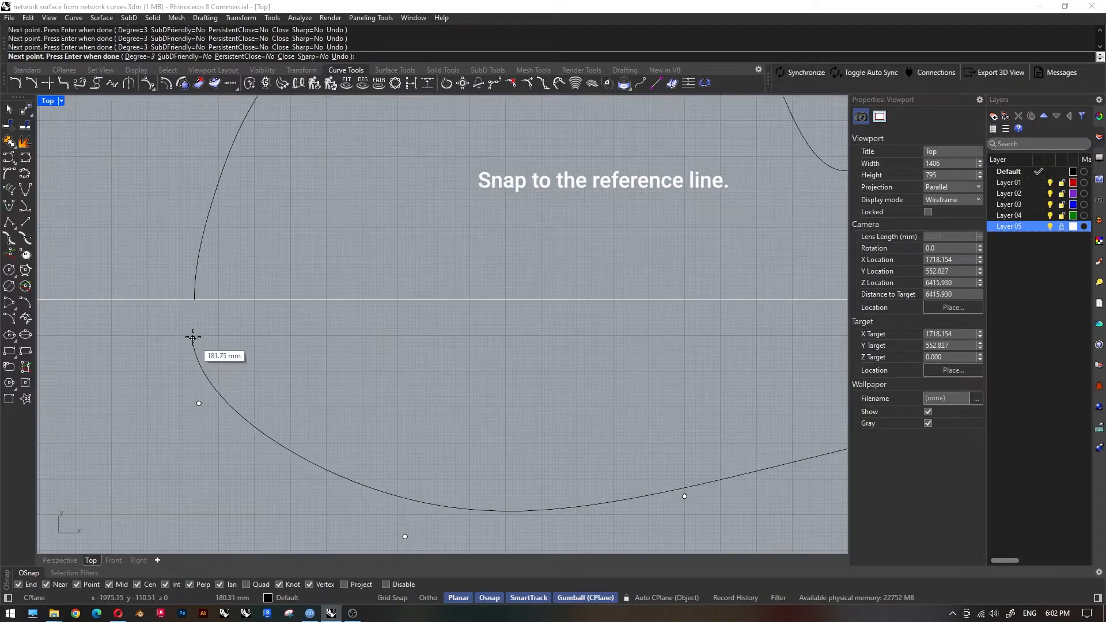
pyautogui.click(193, 337)
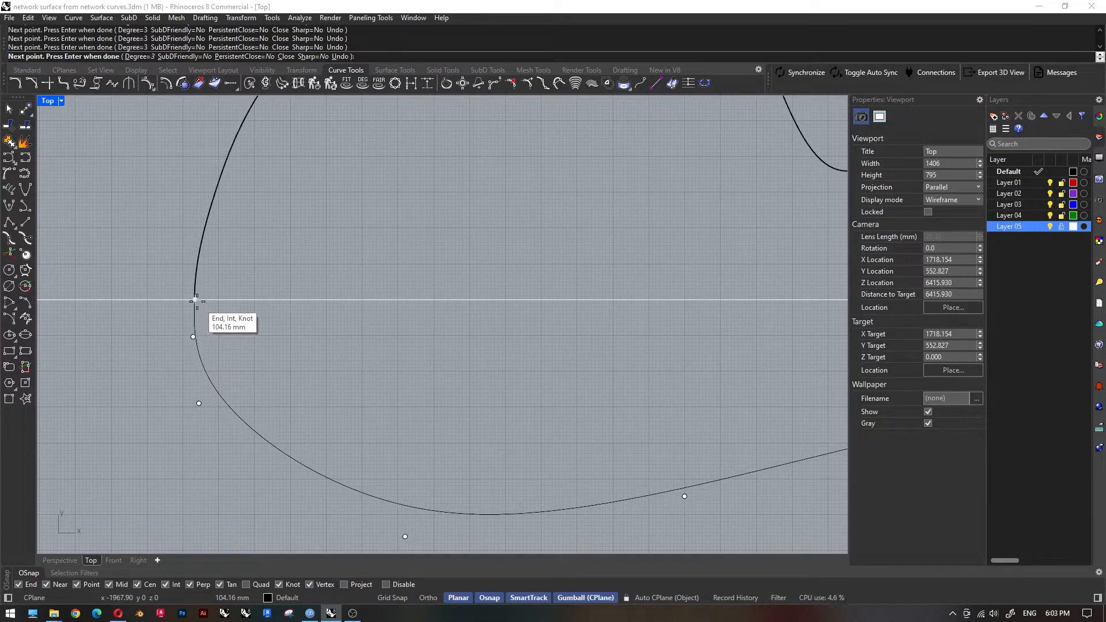
pyautogui.click(194, 301)
pyautogui.press('Return')
# Disable object snaps and adjust the lower curve's control points near its left end to smooth the junction with the upper curve.
pyautogui.scroll(2, 186, 345)
pyautogui.scroll(2, 187, 344)
pyautogui.click(200, 337)
pyautogui.press('F10')
pyautogui.moveTo(166, 325); pyautogui.dragTo(202, 475)
pyautogui.click(386, 584)
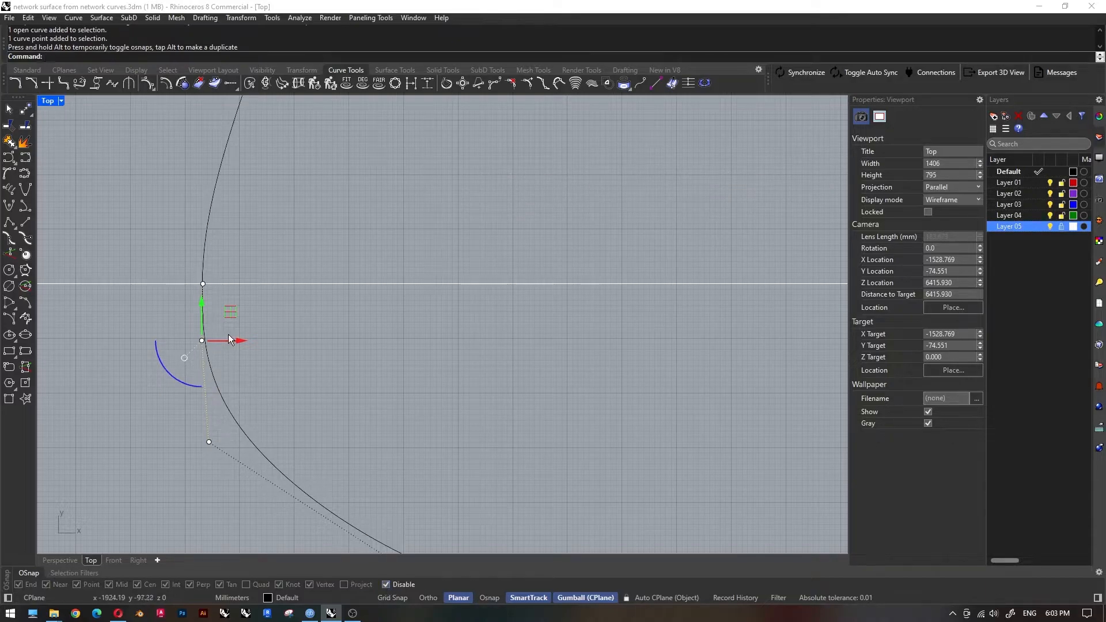
pyautogui.moveTo(236, 339); pyautogui.dragTo(201, 457)
pyautogui.press('Escape')
pyautogui.press('Escape')
# Show the upper curve's control points and delete surplus ones along its left hump.
pyautogui.scroll(-15, 288, 359)
pyautogui.click(368, 274)
pyautogui.scroll(6, 341, 236)
pyautogui.press('F10')
pyautogui.moveTo(244, 200); pyautogui.dragTo(285, 260)
pyautogui.press('Delete')
pyautogui.hotkey('ctrl', 'z')
pyautogui.moveTo(327, 202); pyautogui.dragTo(320, 165)
pyautogui.moveTo(238, 203); pyautogui.dragTo(282, 259)
pyautogui.press('Delete')
pyautogui.moveTo(161, 223); pyautogui.dragTo(221, 276)
pyautogui.press('Delete')
# Reposition the upper curve's remaining control points to round out its left hump.
pyautogui.moveTo(114, 339); pyautogui.dragTo(136, 270)
pyautogui.moveTo(321, 164); pyautogui.dragTo(293, 185)
pyautogui.moveTo(449, 294); pyautogui.dragTo(338, 271, button='right')
pyautogui.moveTo(262, 318); pyautogui.dragTo(238, 271)
# Move the lower curve's control points around its right lobe to narrow the waist between the two lobes.
pyautogui.scroll(-4, 311, 363)
pyautogui.moveTo(564, 433); pyautogui.dragTo(525, 379, button='right')
pyautogui.click(486, 416)
pyautogui.scroll(-2, 488, 415)
pyautogui.moveTo(607, 408); pyautogui.dragTo(607, 431)
pyautogui.moveTo(536, 420); pyautogui.dragTo(484, 332)
pyautogui.scroll(4, 462, 363)
pyautogui.scroll(-4, 405, 351)
# Move the lower curve's control points on the left side to deepen its left lobe.
pyautogui.moveTo(321, 355); pyautogui.dragTo(363, 322)
pyautogui.moveTo(343, 298); pyautogui.dragTo(399, 332)
pyautogui.moveTo(197, 350); pyautogui.dragTo(263, 403)
pyautogui.moveTo(220, 333); pyautogui.dragTo(225, 405)
# Lower a control point at the left end of the lower curve and delete a surplus point beside it.
pyautogui.scroll(8, 94, 367)
pyautogui.click(127, 331)
pyautogui.press('Delete')
pyautogui.hotkey('ctrl', 'z')
pyautogui.moveTo(127, 331); pyautogui.dragTo(127, 384)
pyautogui.click(238, 403)
pyautogui.press('Delete')
# Fine-tune the lower curve's control points along its middle and right side, and end point editing.
pyautogui.scroll(-4, 290, 404)
pyautogui.moveTo(321, 448); pyautogui.dragTo(354, 423)
pyautogui.scroll(-2, 415, 406)
pyautogui.moveTo(668, 383); pyautogui.dragTo(504, 359, button='right')
pyautogui.scroll(2, 503, 358)
pyautogui.click(496, 306)
pyautogui.moveTo(497, 269)
pyautogui.mouseDown()
pyautogui.moveTo(546, 331)
pyautogui.moveTo(509, 279)
pyautogui.mouseUp()
pyautogui.press('Escape')
pyautogui.press('Escape')
pyautogui.scroll(-12, 491, 360)
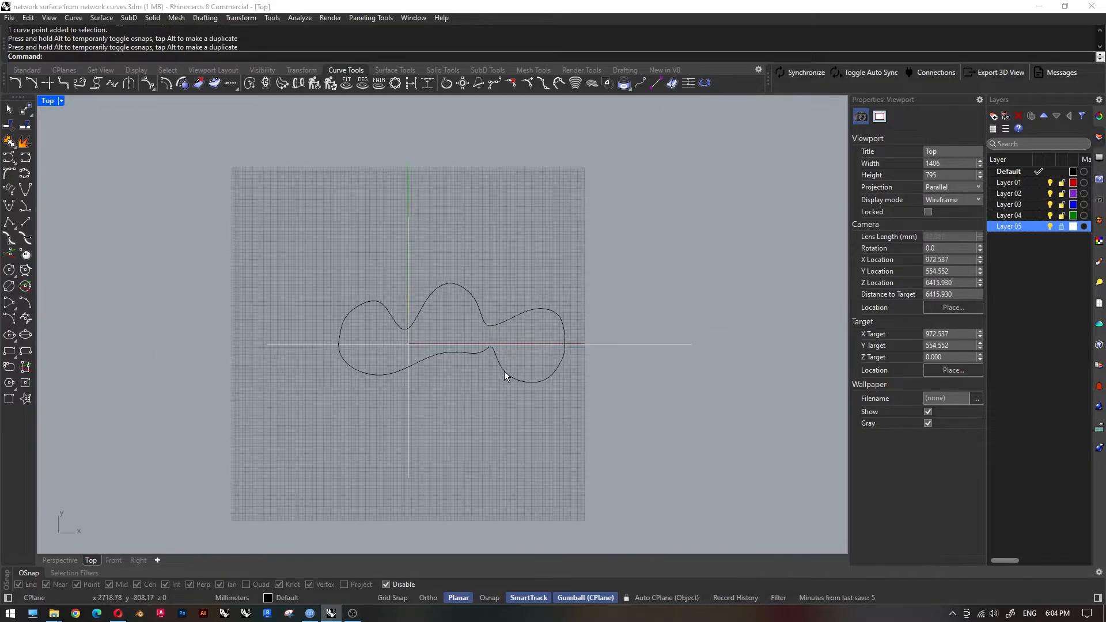
# Restore the four-viewport layout and frame the two curves in the Front, Right and Perspective views.
pyautogui.scroll(2, 472, 383)
pyautogui.moveTo(472, 382); pyautogui.dragTo(454, 336, button='right')
pyautogui.click(332, 235)
pyautogui.click(339, 327)
pyautogui.press('Escape')
pyautogui.doubleClick(50, 102)
pyautogui.scroll(-4, 283, 215)
pyautogui.click(259, 416)
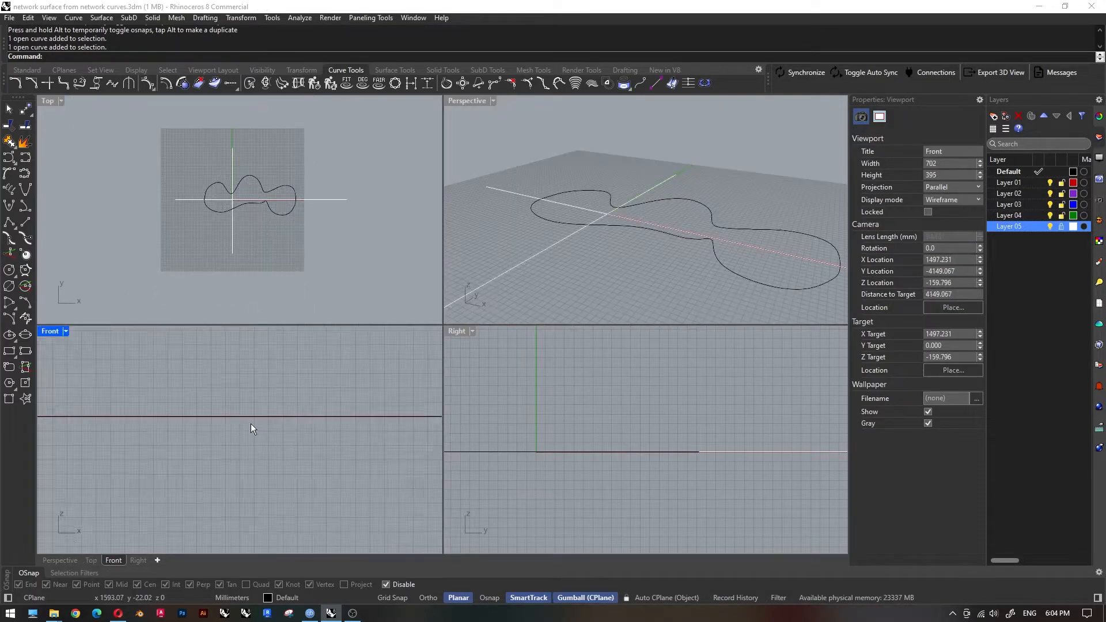
pyautogui.scroll(-12, 259, 416)
pyautogui.moveTo(259, 416); pyautogui.dragTo(260, 459, button='right')
pyautogui.scroll(-12, 582, 444)
pyautogui.moveTo(596, 437); pyautogui.dragTo(671, 446, button='right')
pyautogui.scroll(-2, 623, 211)
pyautogui.moveTo(623, 211); pyautogui.dragTo(605, 254, button='right')
# Rotate a copy of the upper plan curve 90° about its end point in the Right view so it stands upright.
pyautogui.click(696, 212)
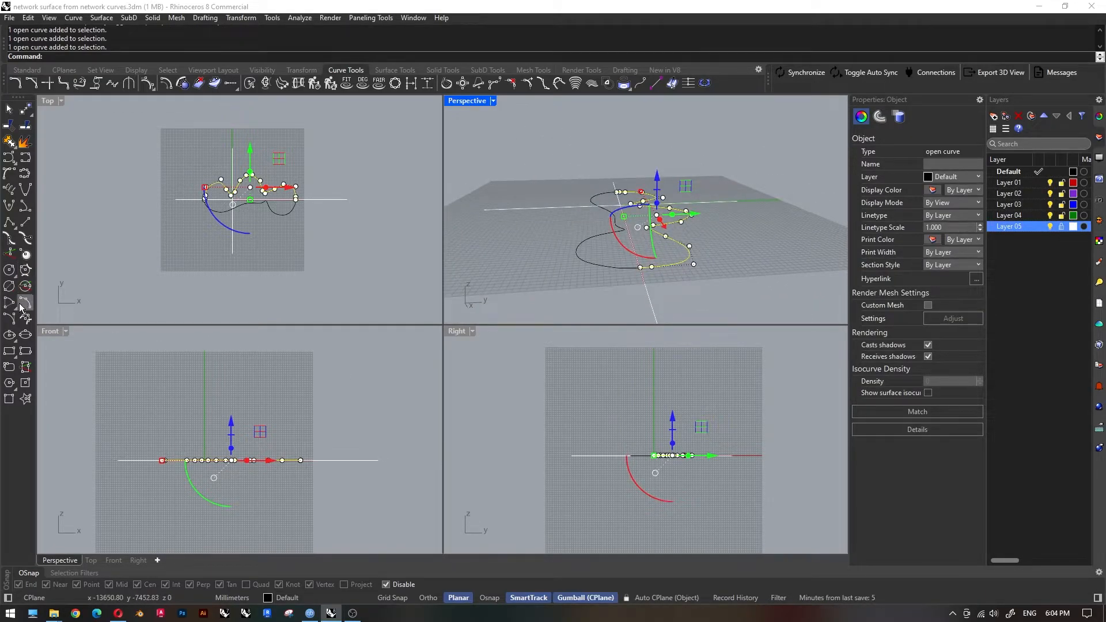
pyautogui.click(27, 69)
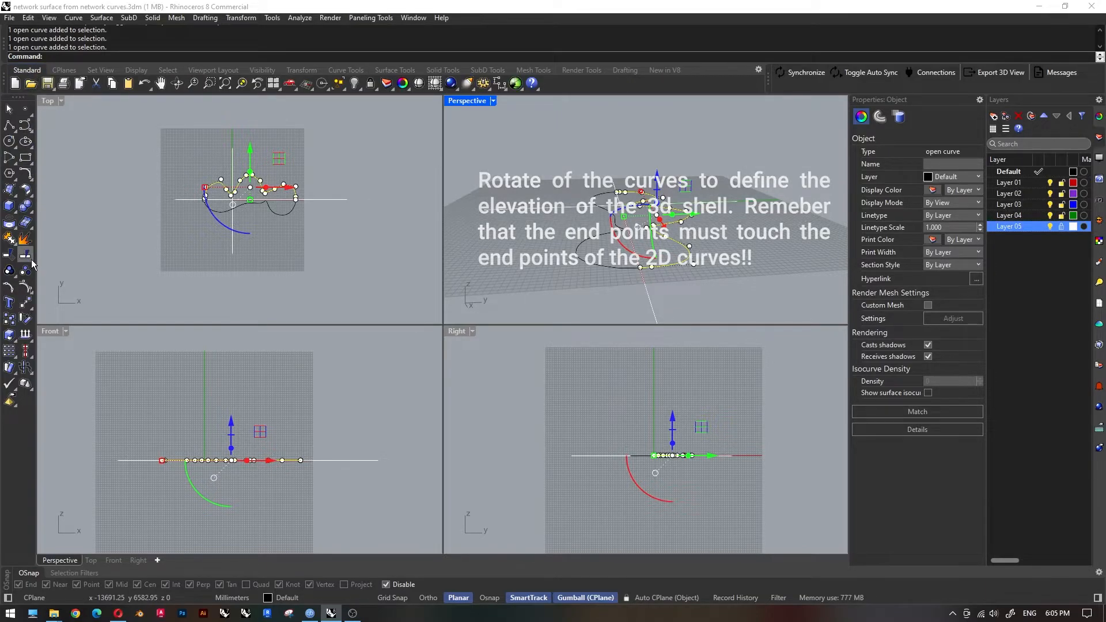
pyautogui.click(314, 71)
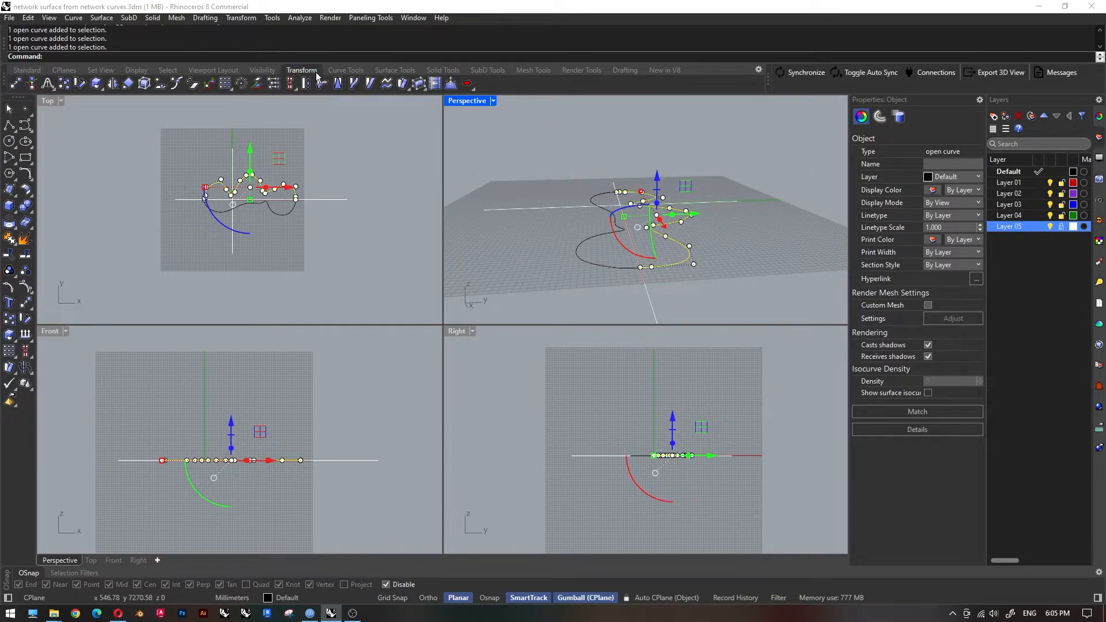
pyautogui.click(78, 85)
pyautogui.scroll(6, 730, 481)
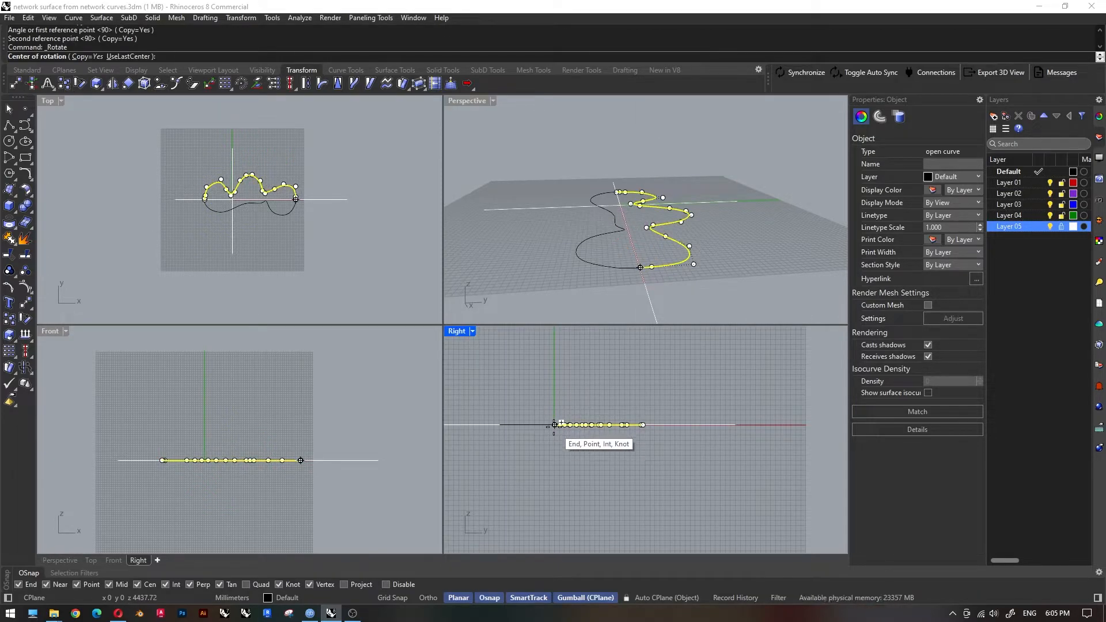
pyautogui.click(555, 425)
pyautogui.scroll(-3, 730, 426)
pyautogui.click(469, 427)
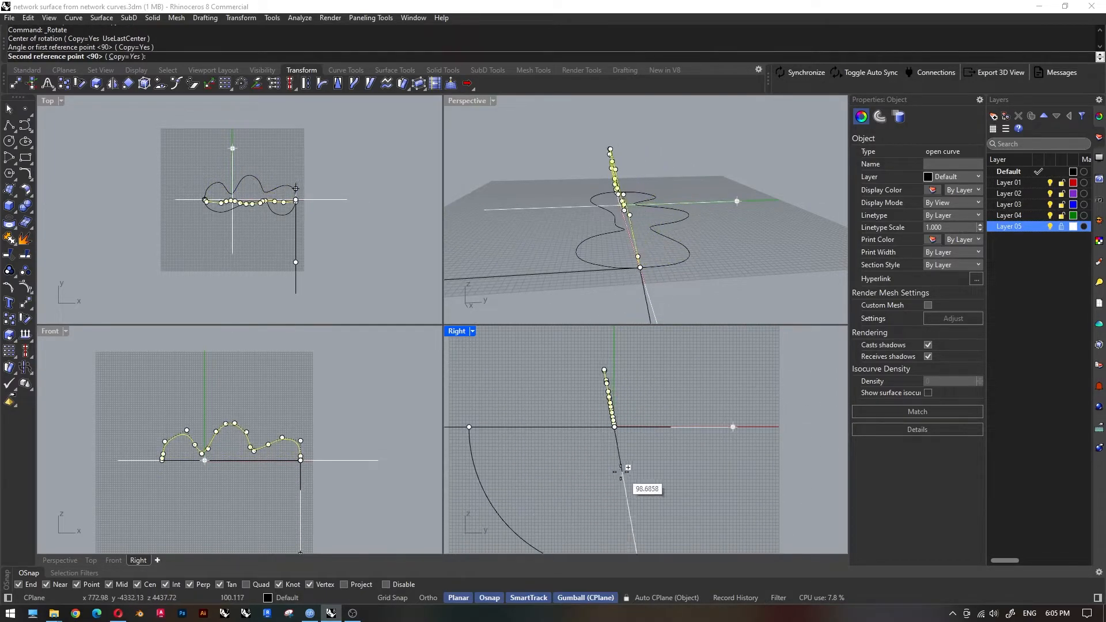
pyautogui.press('F8')
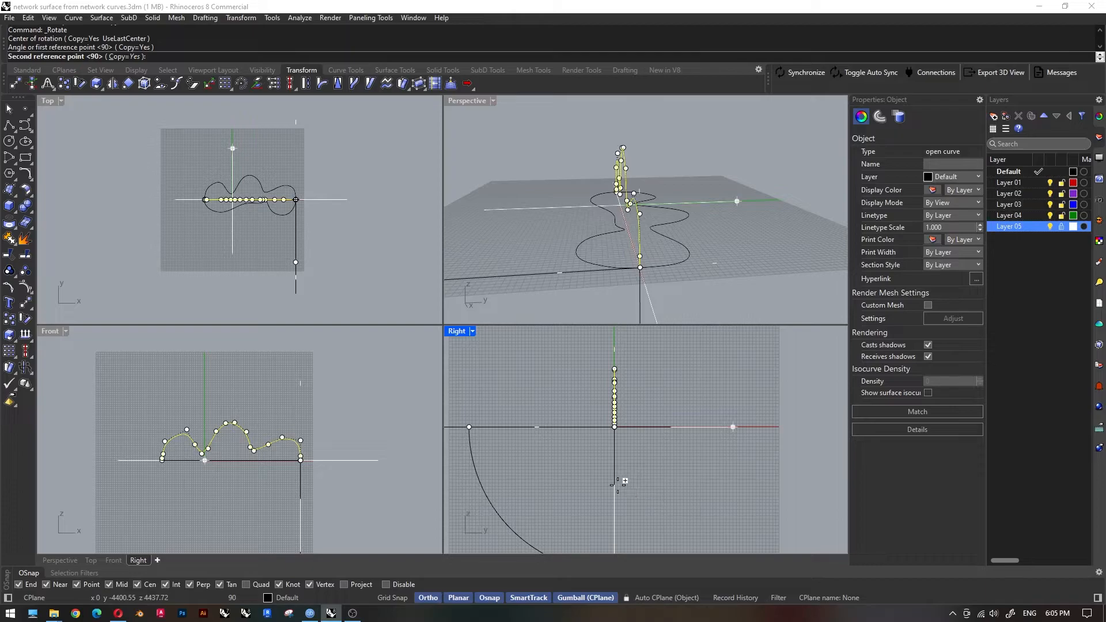
pyautogui.keyDown('shift'); pyautogui.click(618, 483); pyautogui.keyUp('shift')
pyautogui.press('Return')
# Examine in the Perspective view where the upright curve's end points meet the plan curves.
pyautogui.click(584, 469)
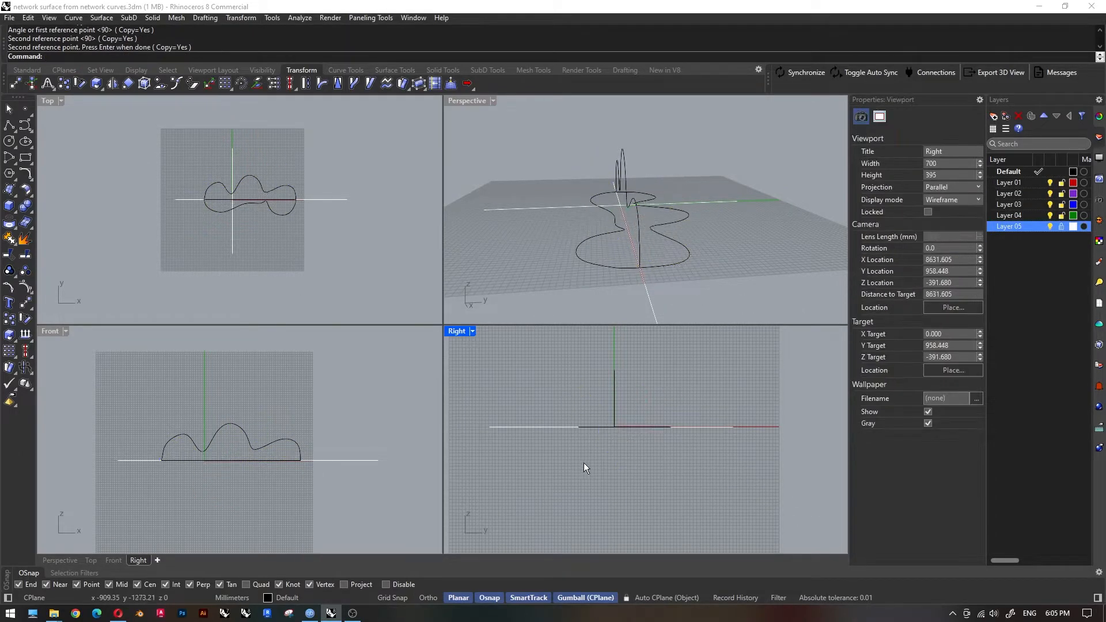
pyautogui.scroll(-1, 594, 384)
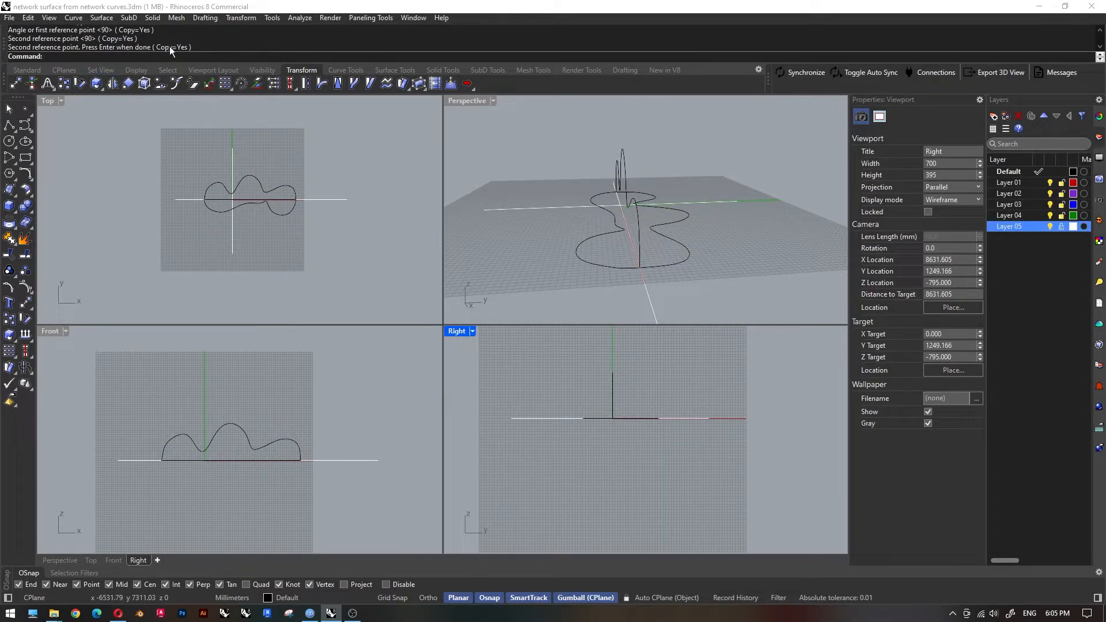
pyautogui.moveTo(588, 247); pyautogui.dragTo(769, 239, button='right')
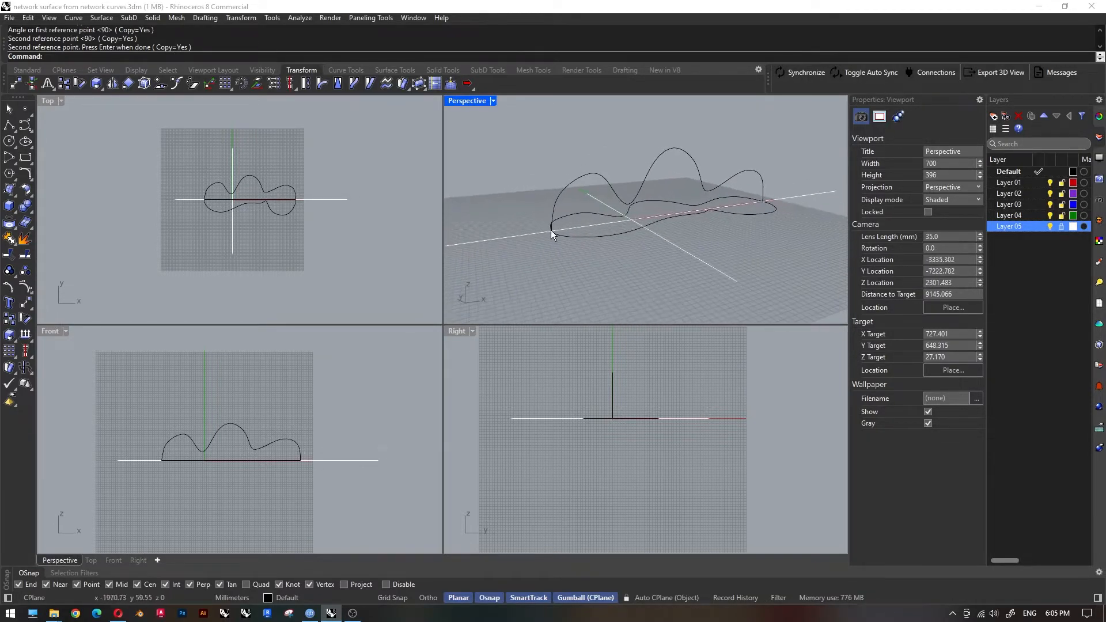
pyautogui.scroll(8, 561, 242)
pyautogui.scroll(4, 564, 236)
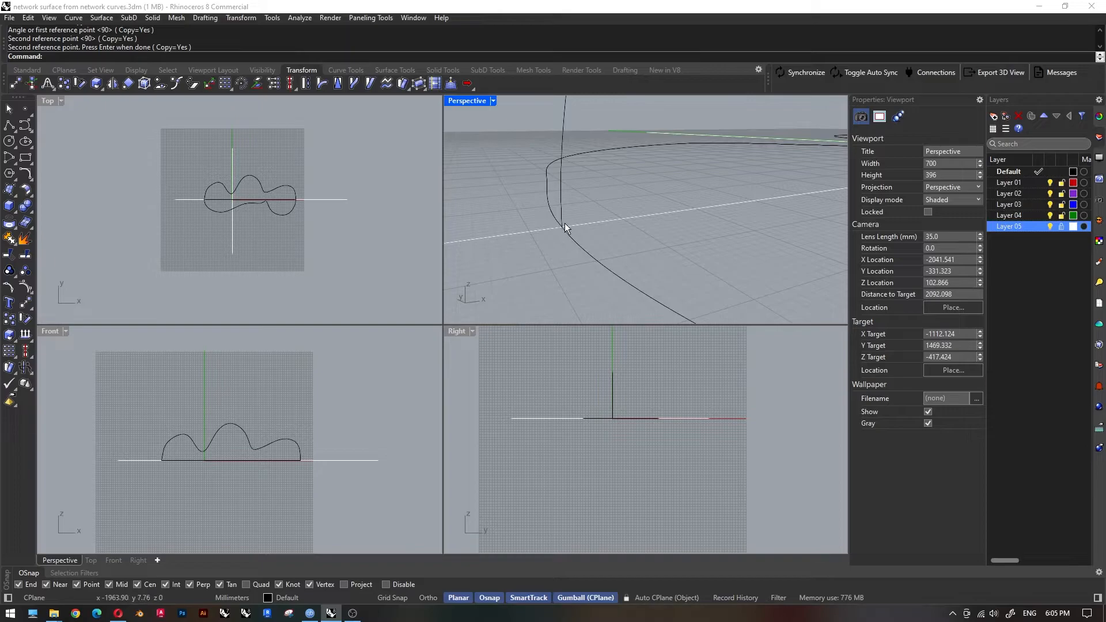
pyautogui.scroll(-12, 520, 251)
pyautogui.moveTo(722, 238); pyautogui.dragTo(698, 231, button='right')
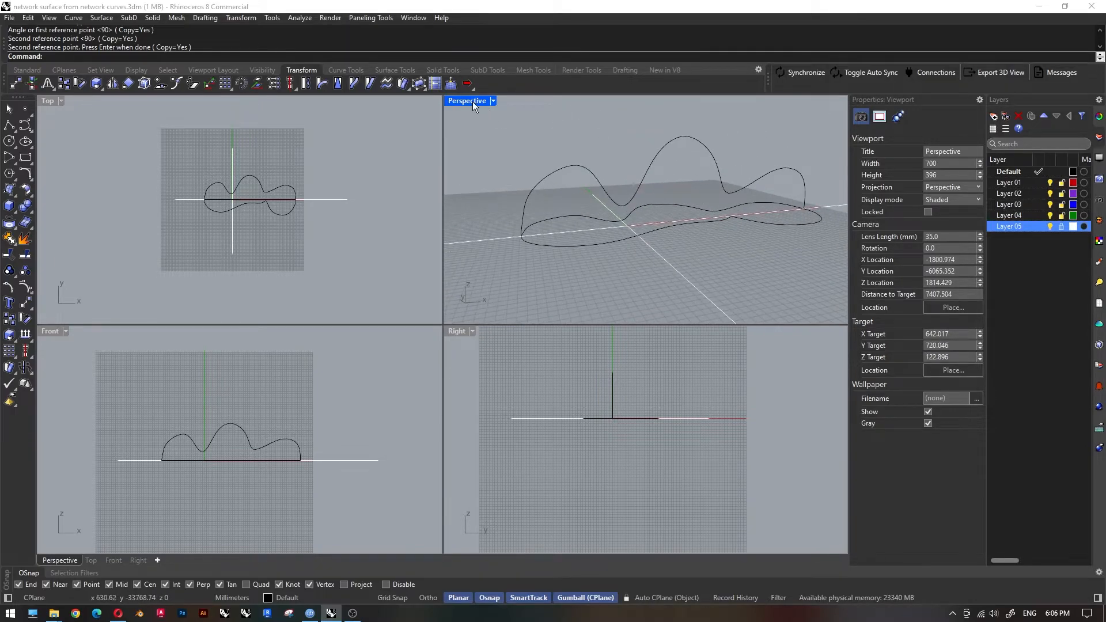
# Isolate the upright curve in the Perspective view by locking the two plan curves.
pyautogui.doubleClick(472, 101)
pyautogui.moveTo(548, 202)
pyautogui.mouseDown(button='right')
pyautogui.moveTo(652, 307)
pyautogui.moveTo(582, 316)
pyautogui.moveTo(662, 353)
pyautogui.moveTo(563, 289)
pyautogui.mouseUp(button='right')
pyautogui.scroll(2, 647, 360)
pyautogui.scroll(-8, 661, 351)
pyautogui.click(562, 289)
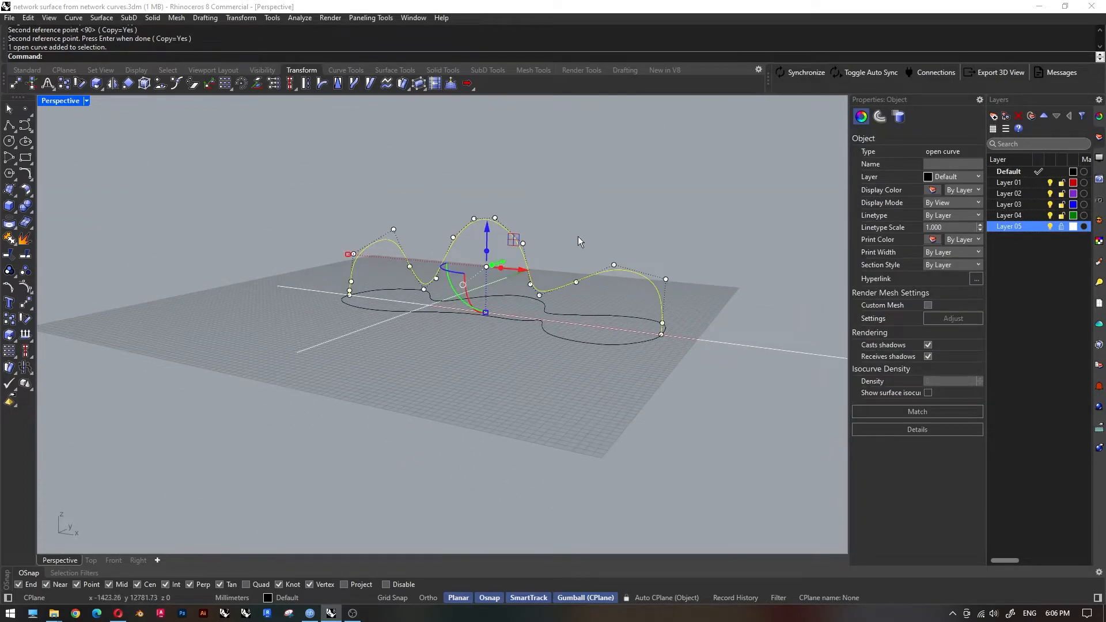
pyautogui.press('Return')
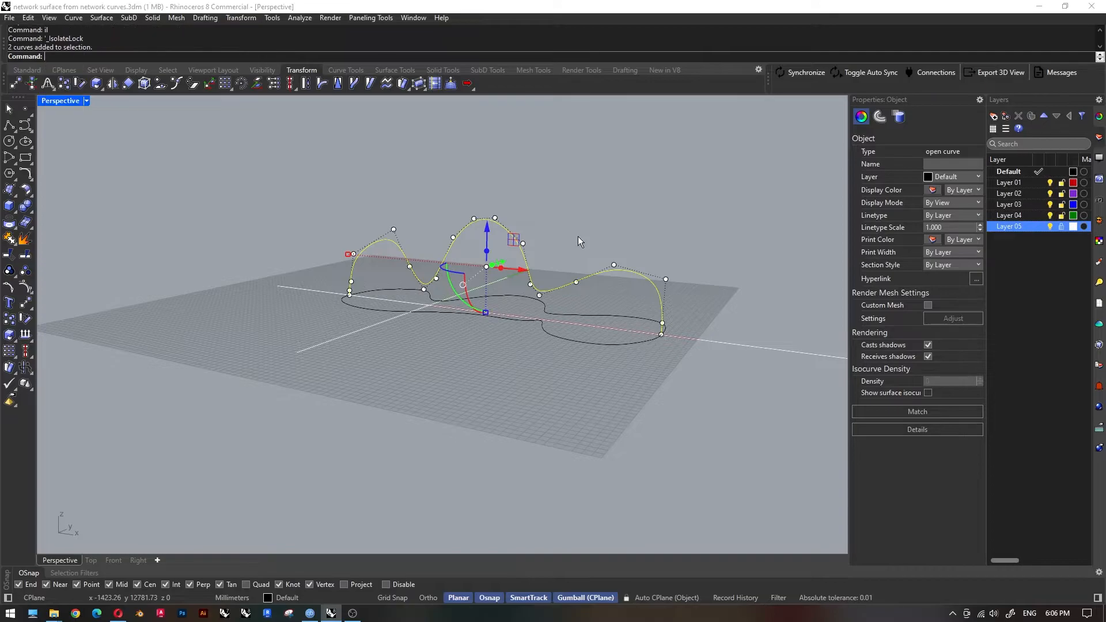
# In the Front view, shift the upright curve's left crest point outward and raise the control points around the first dip.
pyautogui.scroll(5, 572, 237)
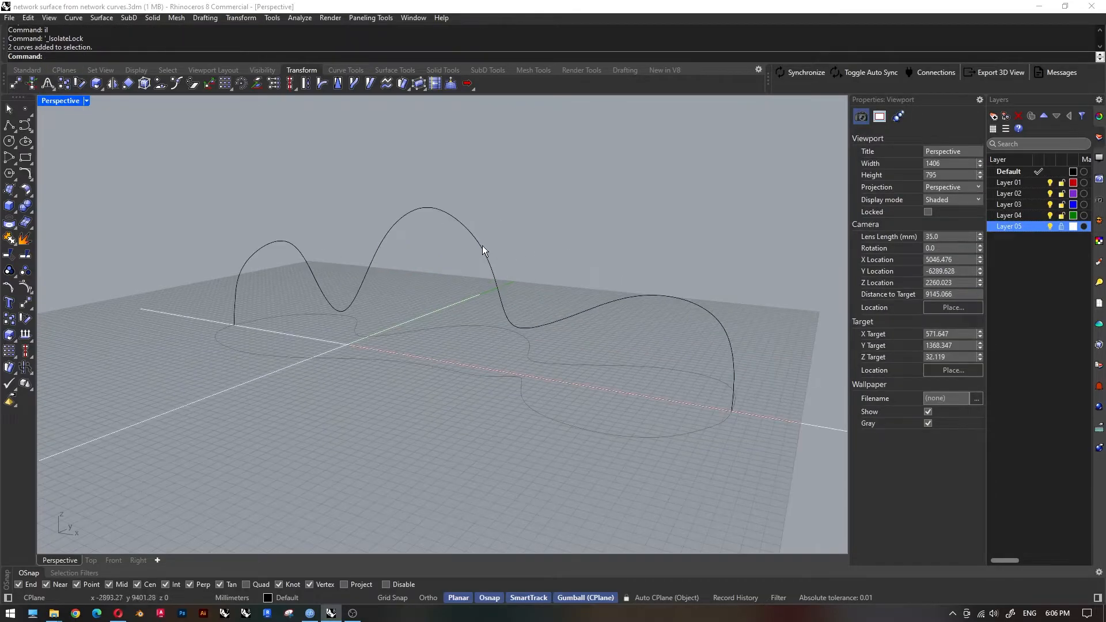
pyautogui.click(483, 246)
pyautogui.click(113, 562)
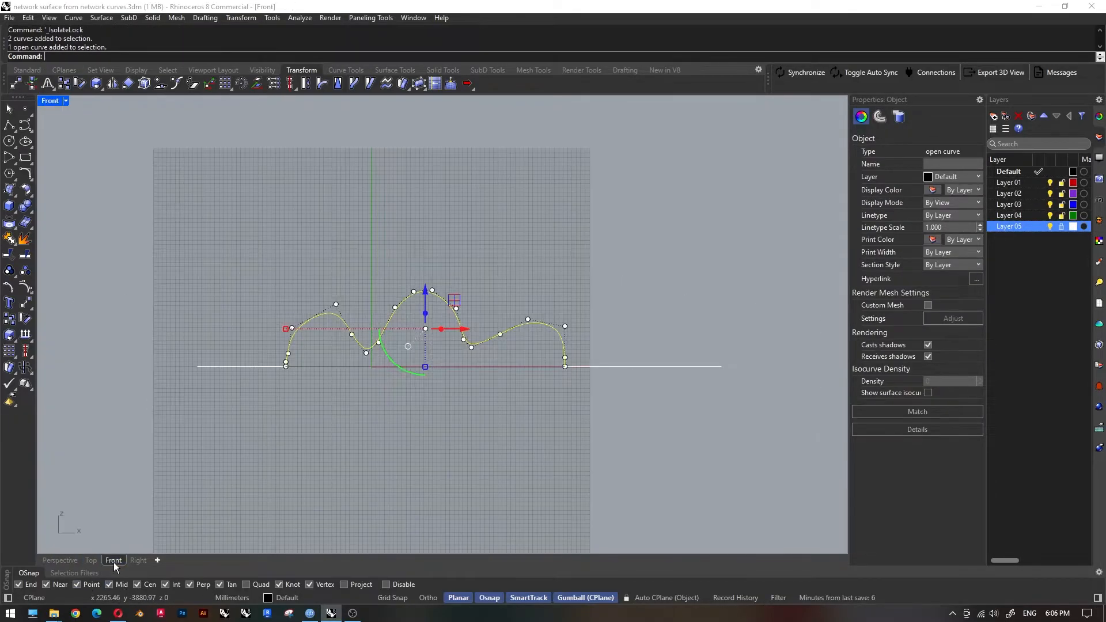
pyautogui.scroll(4, 378, 365)
pyautogui.moveTo(247, 234); pyautogui.dragTo(204, 242)
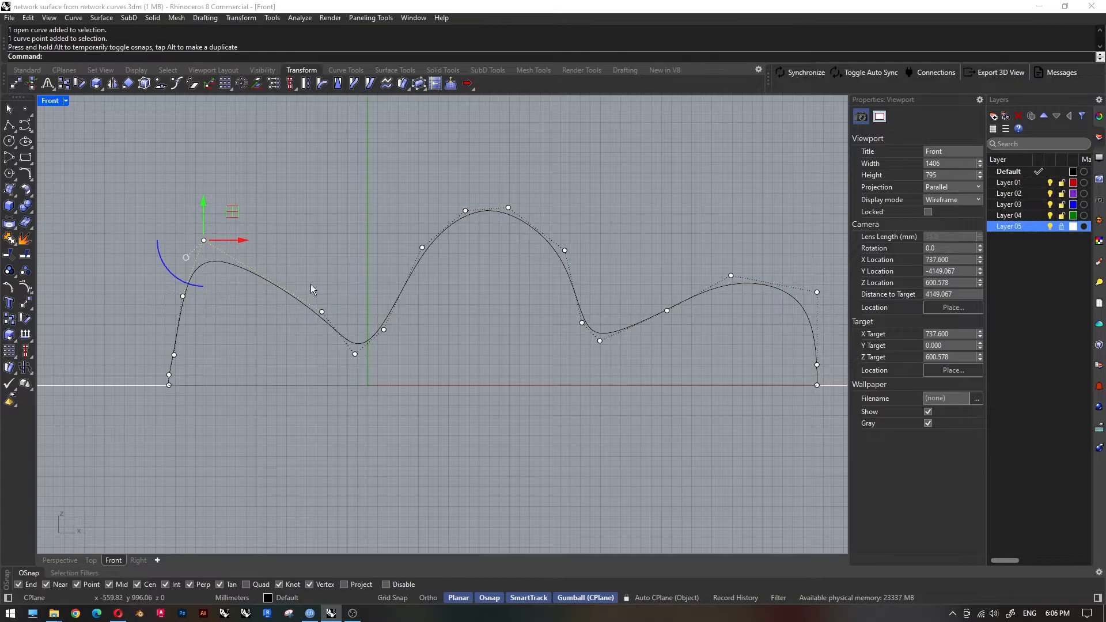
pyautogui.moveTo(329, 339); pyautogui.dragTo(330, 341)
pyautogui.moveTo(334, 313); pyautogui.dragTo(444, 311)
pyautogui.moveTo(374, 316); pyautogui.dragTo(392, 335)
pyautogui.moveTo(384, 295); pyautogui.dragTo(444, 280)
pyautogui.moveTo(421, 280)
pyautogui.mouseDown()
pyautogui.moveTo(436, 295)
pyautogui.moveTo(407, 295)
pyautogui.mouseUp()
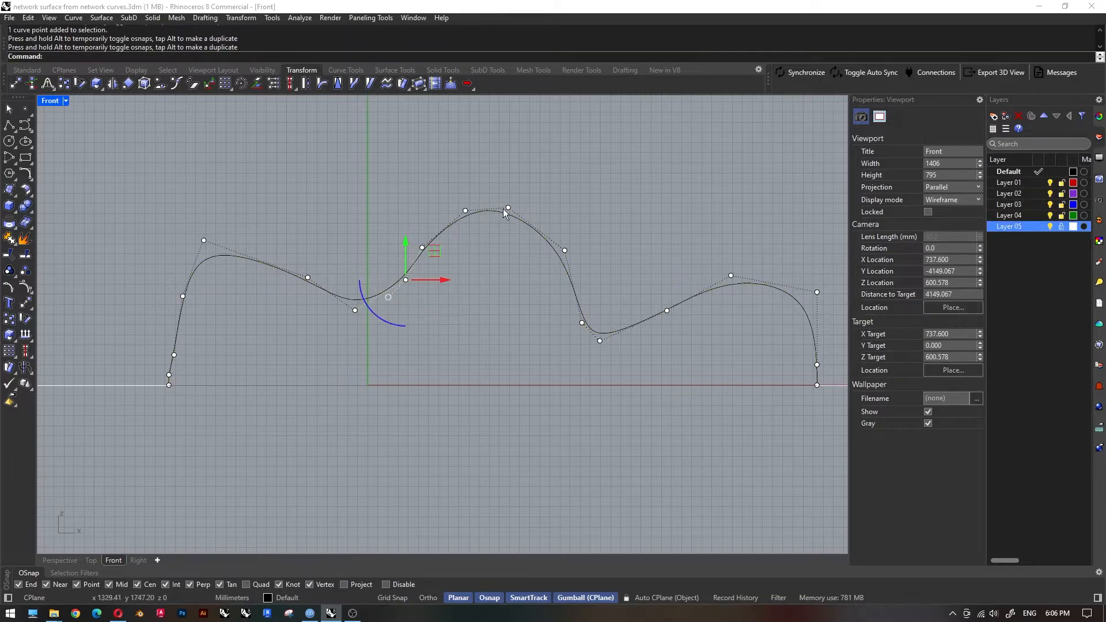
pyautogui.moveTo(500, 196); pyautogui.dragTo(516, 230)
pyautogui.press('Delete')
pyautogui.hotkey('ctrl', 'z')
# Reposition the control points of the upright curve's central peak and raise the points forming the dip to its right.
pyautogui.moveTo(508, 174); pyautogui.dragTo(577, 194)
pyautogui.moveTo(542, 194)
pyautogui.mouseDown()
pyautogui.moveTo(551, 204)
pyautogui.moveTo(523, 202)
pyautogui.mouseUp()
pyautogui.scroll(-1, 544, 317)
pyautogui.click(403, 299)
pyautogui.moveTo(545, 316); pyautogui.dragTo(590, 346)
pyautogui.moveTo(572, 292); pyautogui.dragTo(580, 263)
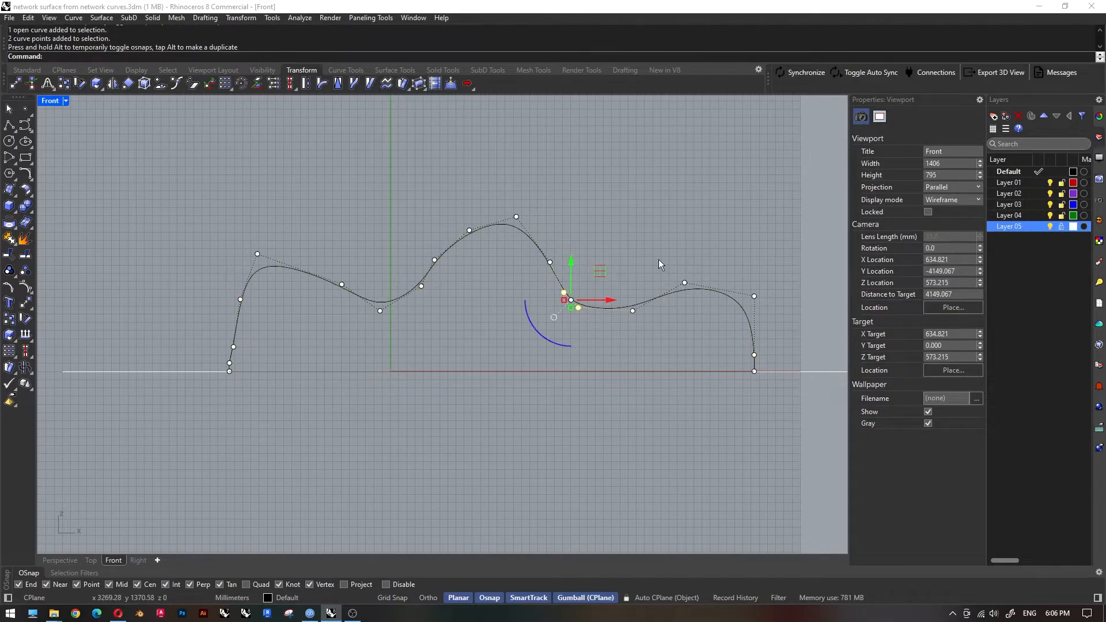
# Pull the control points at the upright curve's right and left shoulders outward so both ends overhang their base points.
pyautogui.moveTo(775, 313); pyautogui.dragTo(777, 315)
pyautogui.moveTo(788, 296); pyautogui.dragTo(820, 239)
pyautogui.scroll(-4, 296, 299)
pyautogui.scroll(2, 296, 299)
pyautogui.moveTo(296, 299); pyautogui.dragTo(259, 301, button='right')
pyautogui.moveTo(249, 285); pyautogui.dragTo(197, 250)
pyautogui.moveTo(197, 321); pyautogui.dragTo(223, 292)
pyautogui.moveTo(254, 300); pyautogui.dragTo(189, 375)
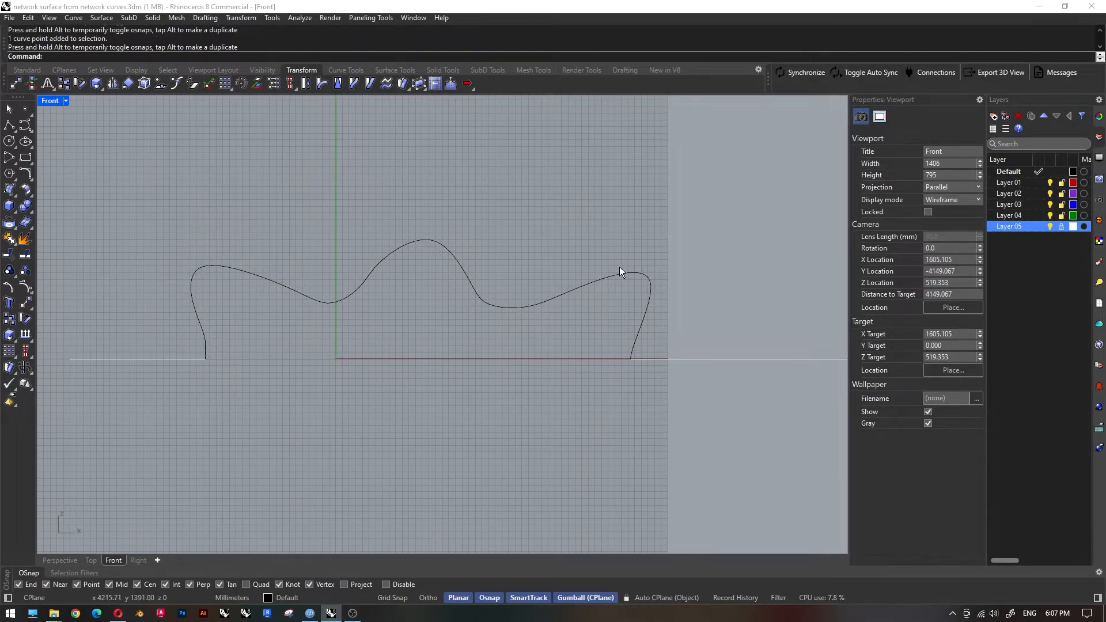
# Restore the four-viewport layout and snap both end points of the upright curve onto the plan curves' end points.
pyautogui.doubleClick(51, 103)
pyautogui.moveTo(602, 252); pyautogui.dragTo(650, 267, button='right')
pyautogui.scroll(8, 650, 267)
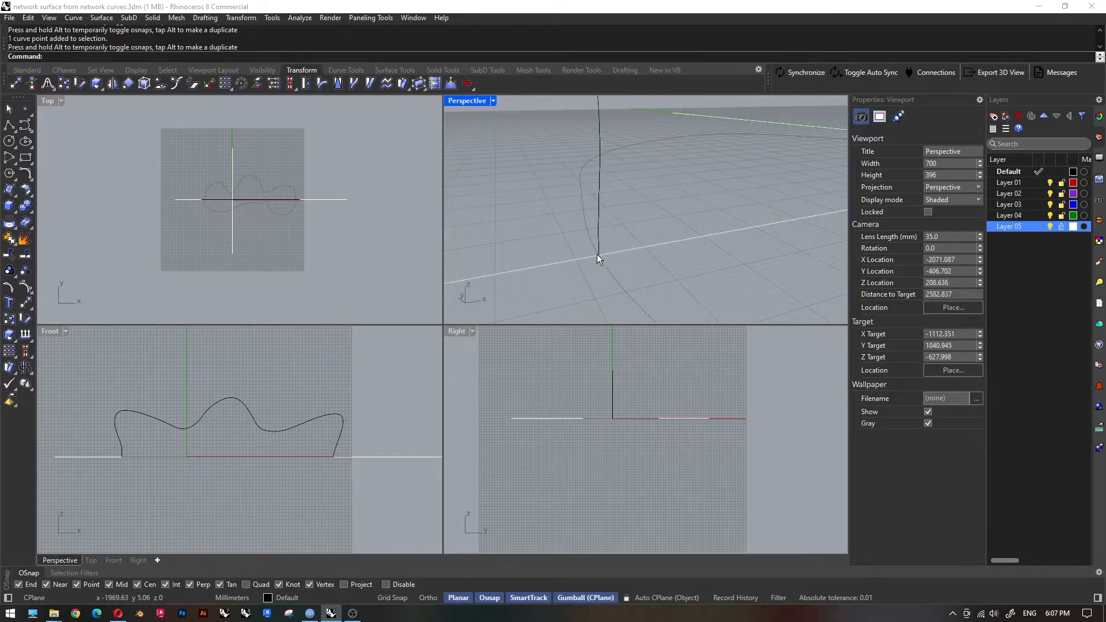
pyautogui.click(598, 256)
pyautogui.moveTo(599, 254); pyautogui.dragTo(600, 257)
pyautogui.click(533, 293)
pyautogui.moveTo(532, 292); pyautogui.dragTo(675, 271, button='right')
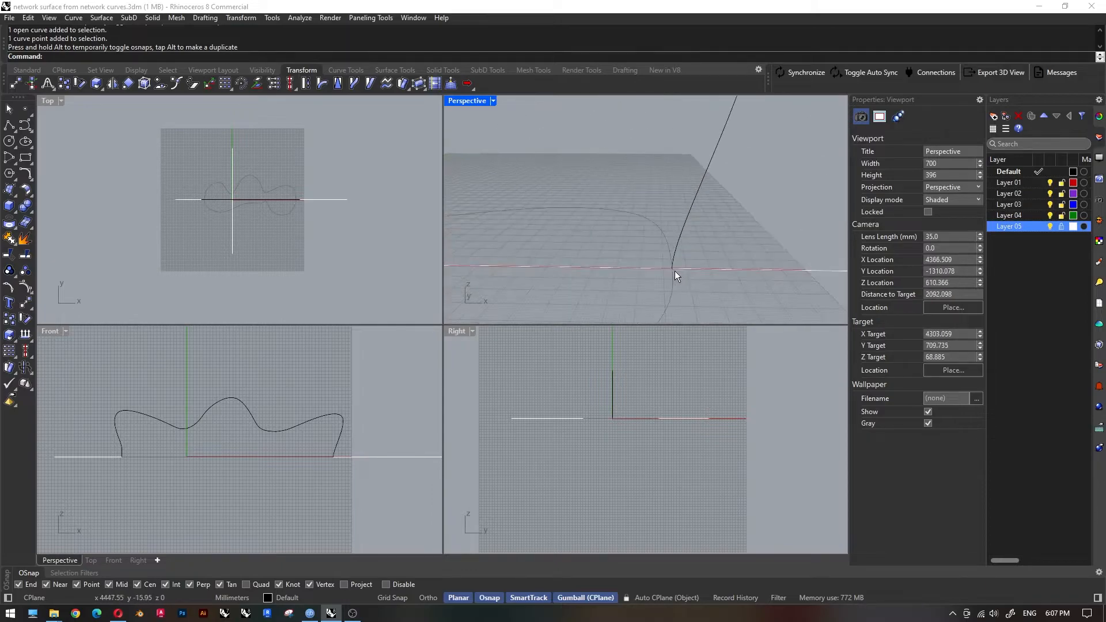
pyautogui.scroll(5, 674, 271)
pyautogui.click(613, 212)
pyautogui.click(612, 215)
pyautogui.moveTo(613, 216)
pyautogui.mouseDown()
pyautogui.moveTo(610, 192)
pyautogui.moveTo(610, 214)
pyautogui.mouseUp()
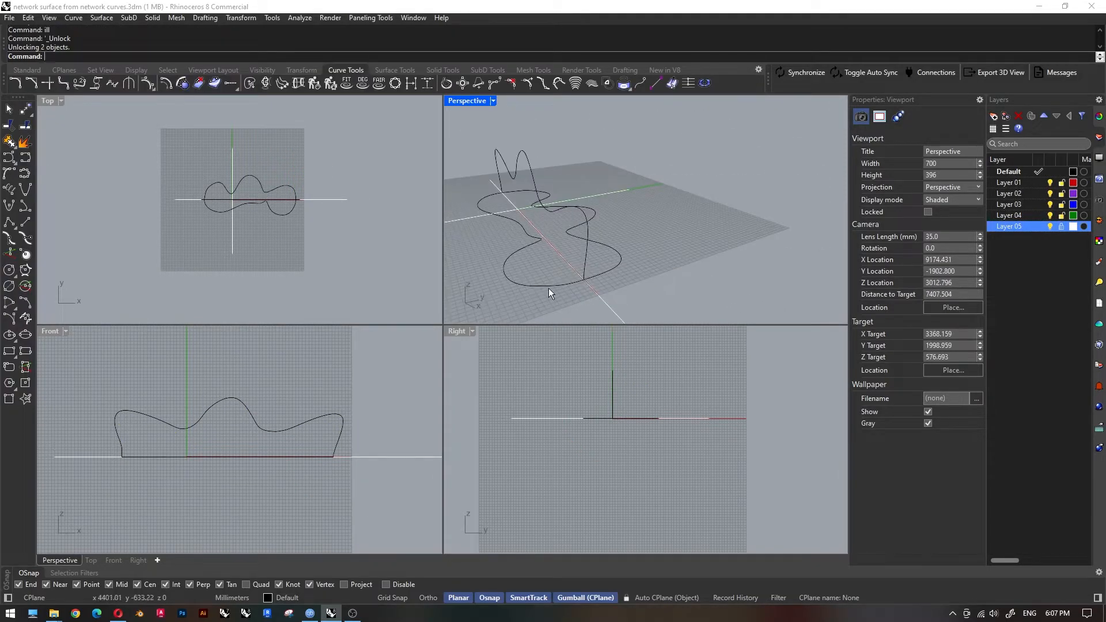
# Pick out the three open curves one by one to identify the profiles for the cross sections.
pyautogui.click(555, 284)
pyautogui.press('Escape')
pyautogui.click(587, 247)
pyautogui.press('Escape')
pyautogui.click(607, 268)
pyautogui.press('Escape')
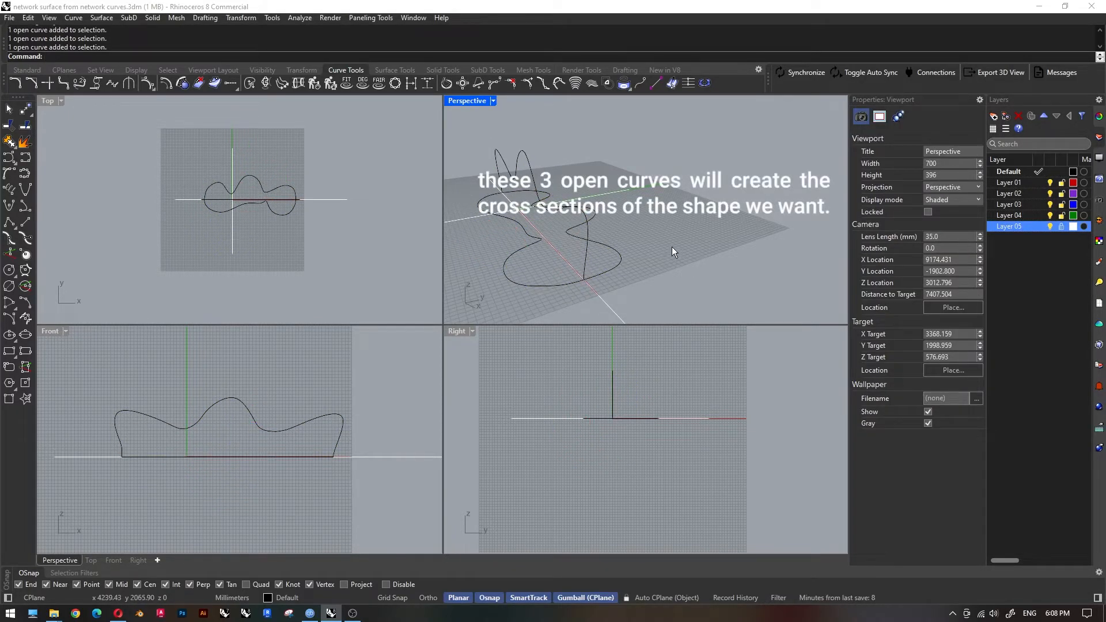
# Start Curve from Cross Section Profiles with the lower plan curve, the upright curve and the upper plan curve as profiles, in order.
pyautogui.click(298, 83)
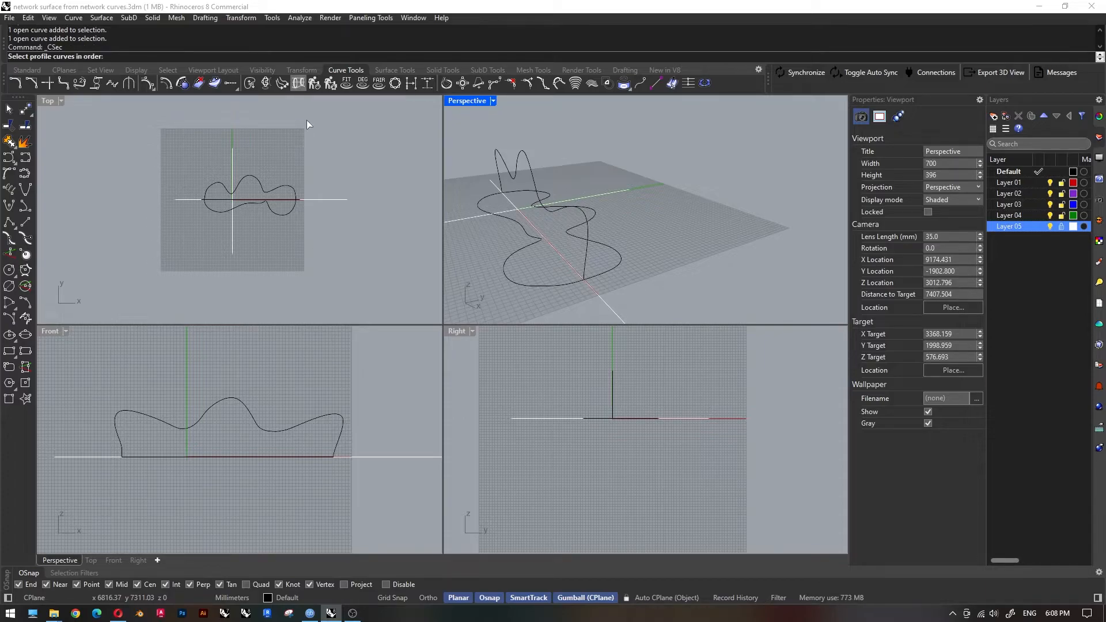
pyautogui.click(590, 260)
pyautogui.click(615, 270)
pyautogui.press('Return')
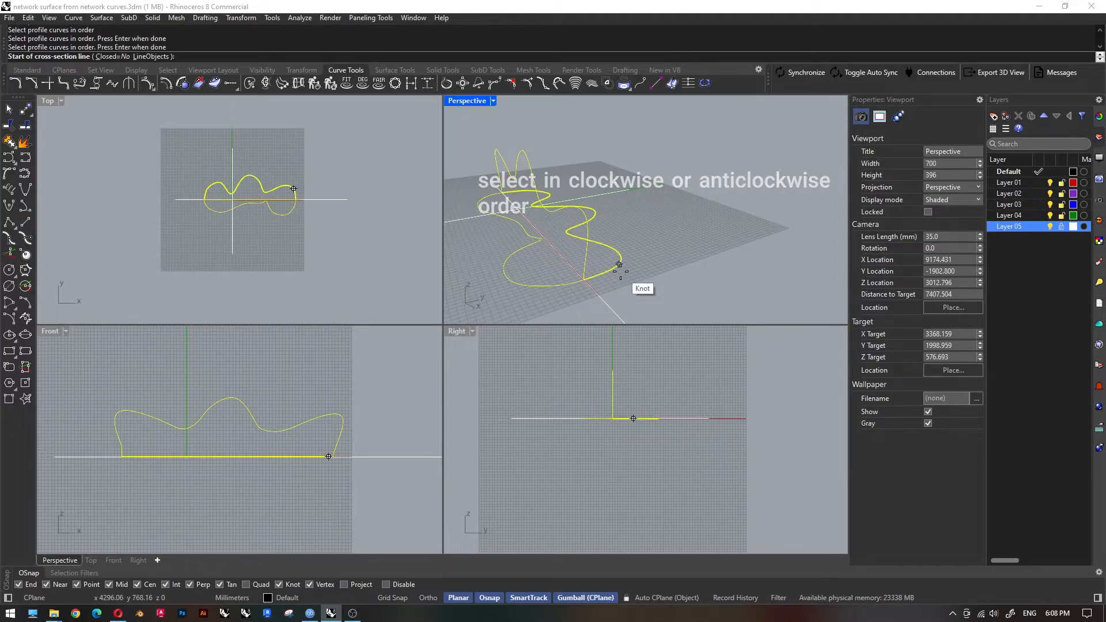
# Draw three vertical cross-section lines in the Front view: through the left crest, the slope beside it and the first dip.
pyautogui.scroll(-2, 408, 370)
pyautogui.scroll(4, 127, 425)
pyautogui.scroll(2, 156, 449)
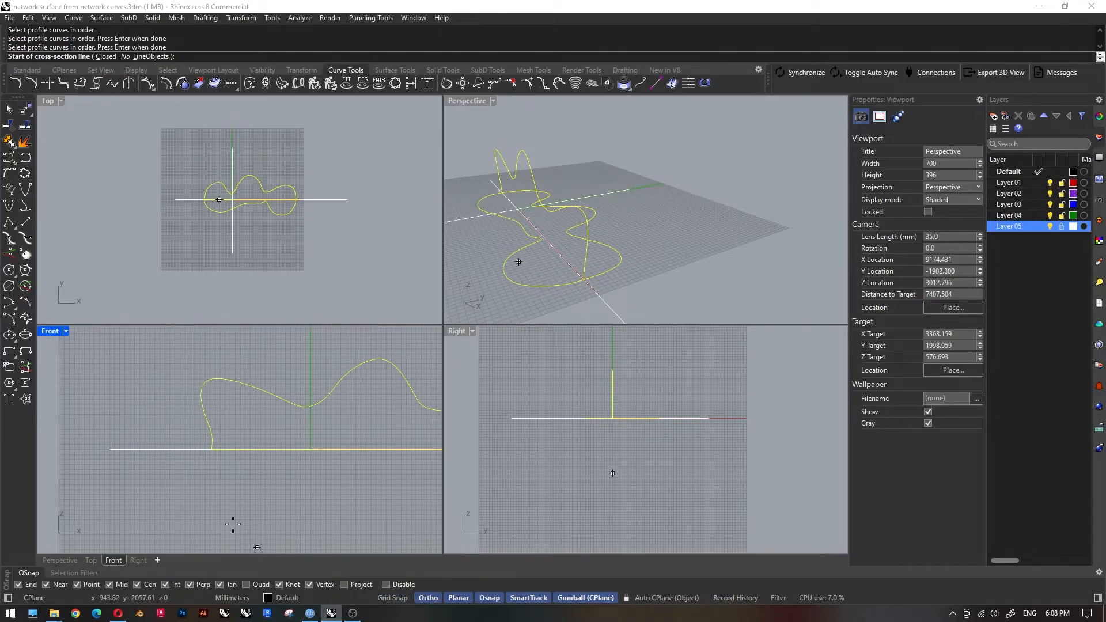
pyautogui.click(219, 363)
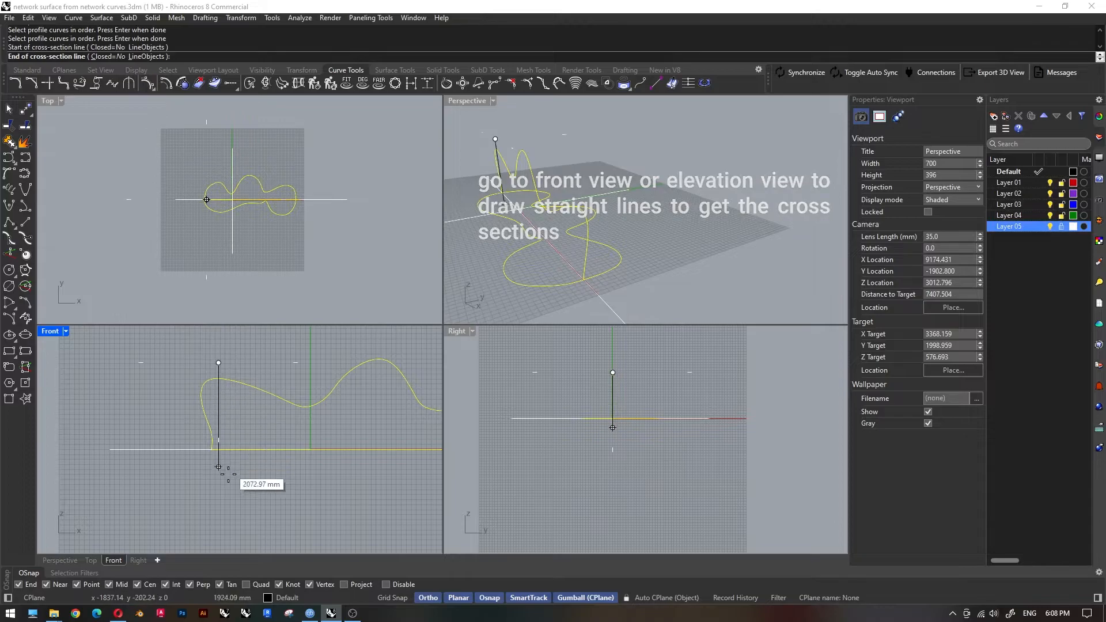
pyautogui.click(219, 501)
pyautogui.click(256, 371)
pyautogui.click(307, 386)
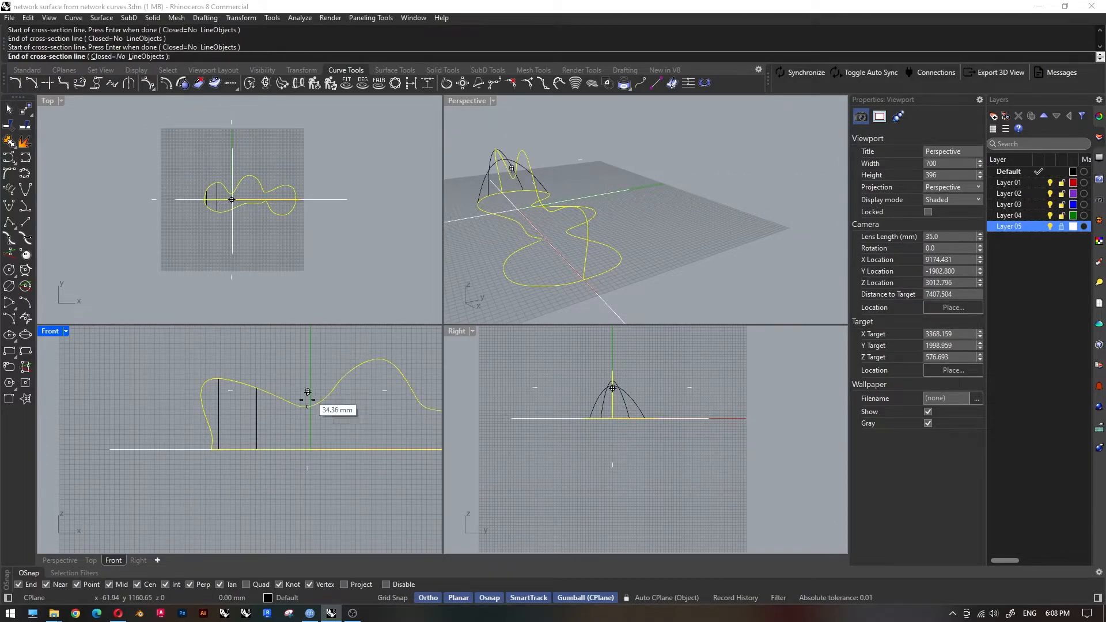
pyautogui.click(308, 478)
# Disable object snaps and draw vertical cross-section lines through the central peak and the slope to its right.
pyautogui.click(375, 350)
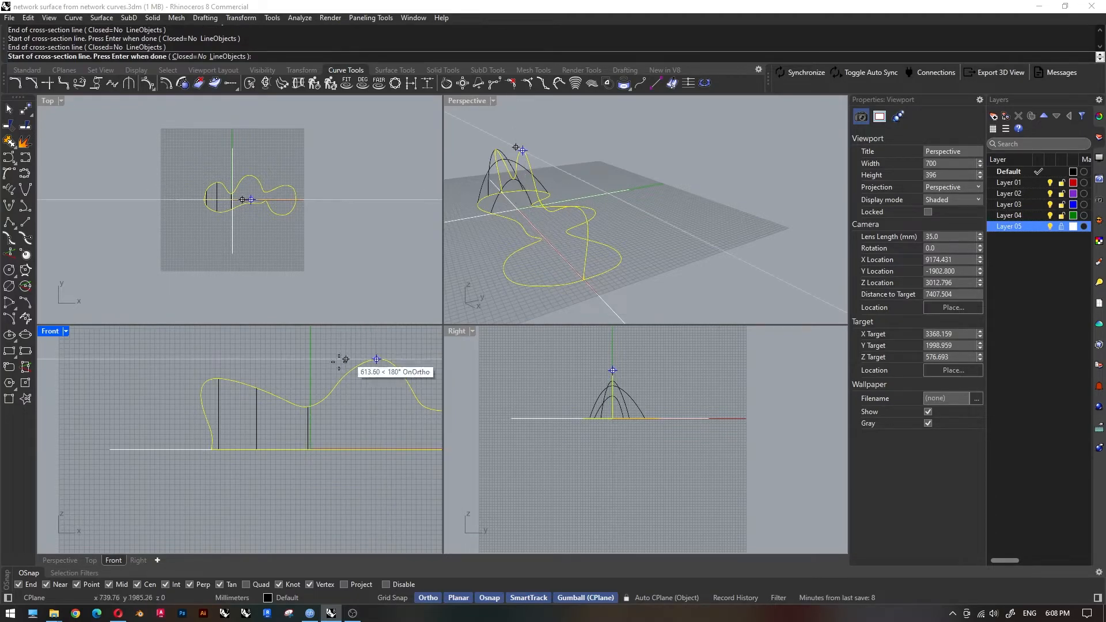
pyautogui.click(389, 585)
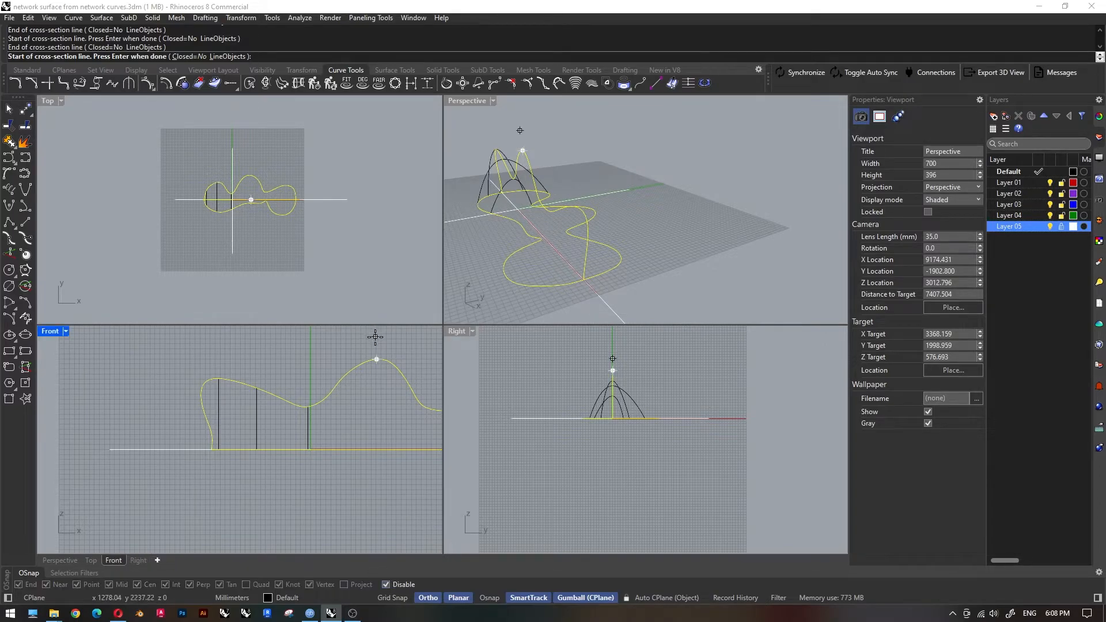
pyautogui.click(376, 340)
pyautogui.click(371, 484)
pyautogui.scroll(-4, 215, 385)
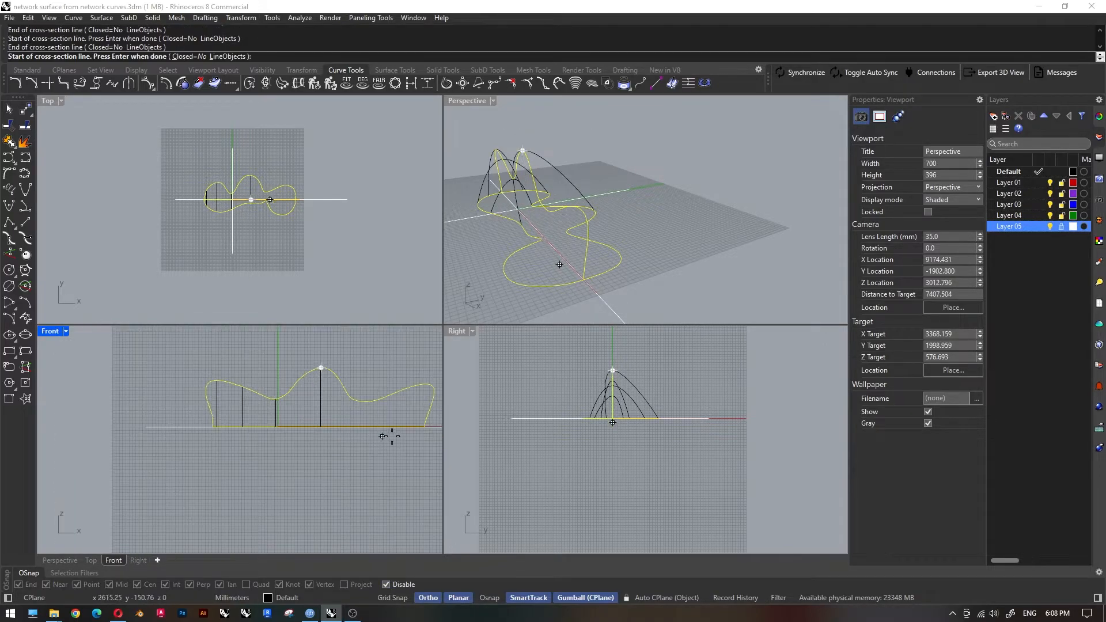
pyautogui.scroll(4, 394, 433)
pyautogui.click(325, 356)
pyautogui.click(326, 444)
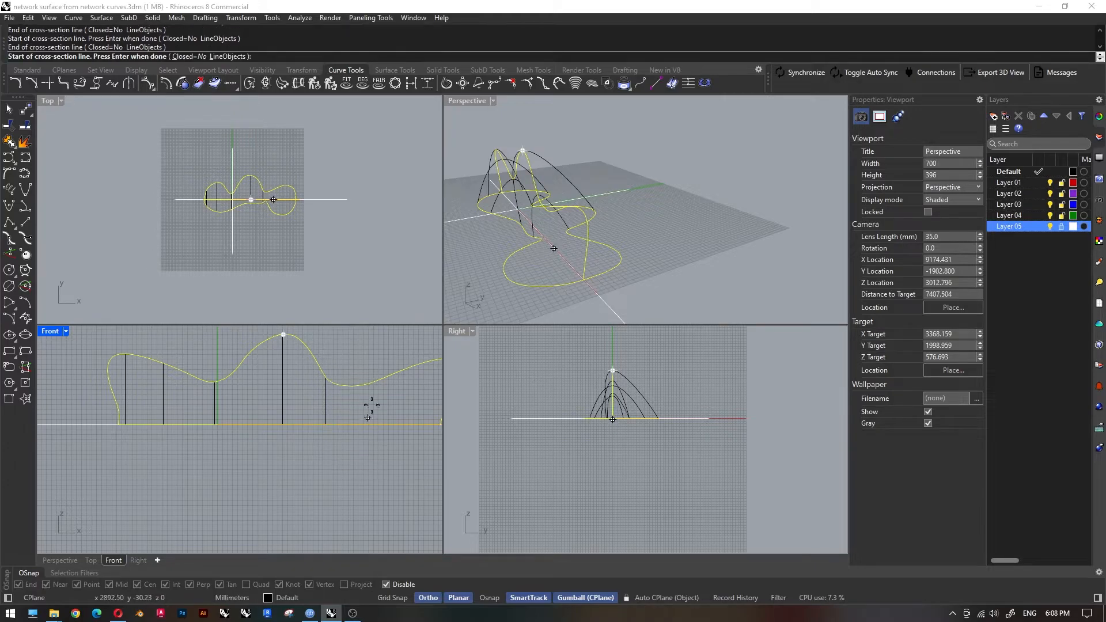
# Draw vertical cross-section lines at the second dip and the right lobe, and finish the cross-section command.
pyautogui.click(362, 357)
pyautogui.click(362, 469)
pyautogui.scroll(-4, 243, 440)
pyautogui.scroll(4, 365, 447)
pyautogui.click(346, 360)
pyautogui.click(346, 444)
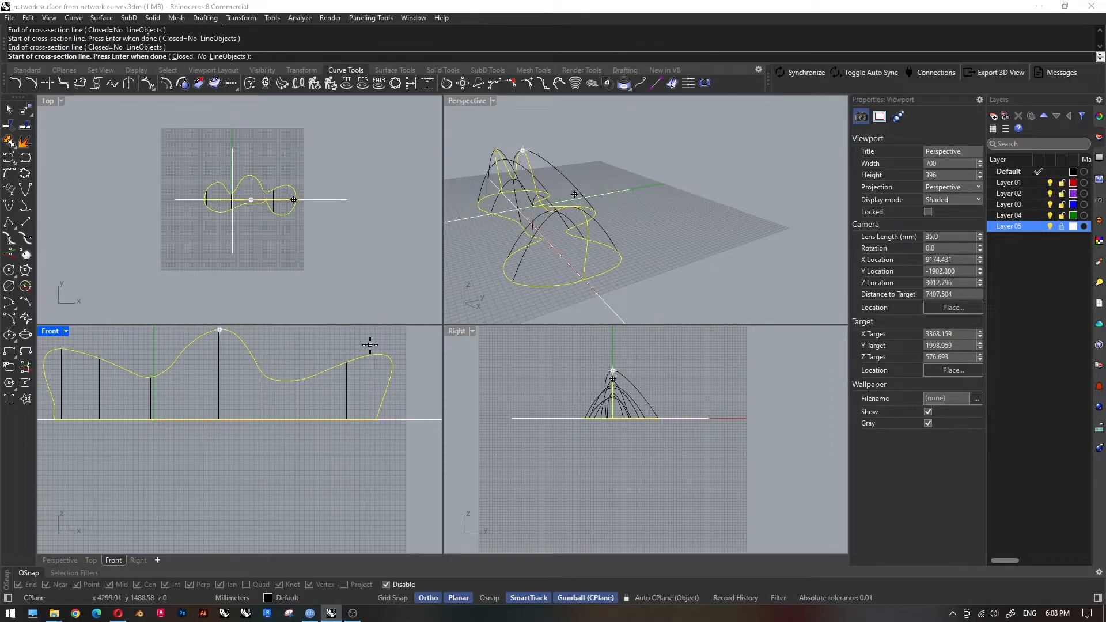
pyautogui.scroll(-3, 351, 408)
pyautogui.press('Return')
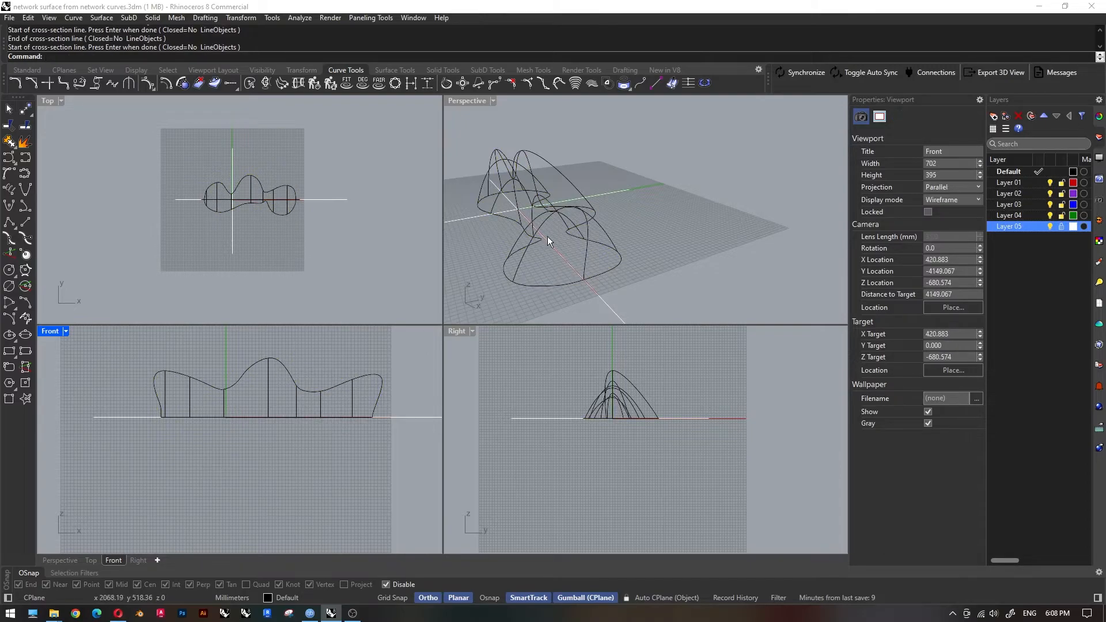
# Spread the two lower side control points of the left lobe's outermost cross-section curve outward to make it bulge.
pyautogui.doubleClick(475, 101)
pyautogui.moveTo(476, 99); pyautogui.dragTo(568, 312, button='right')
pyautogui.scroll(3, 438, 340)
pyautogui.click(406, 346)
pyautogui.click(425, 419)
pyautogui.keyDown('shift'); pyautogui.click(302, 400); pyautogui.keyUp('shift')
pyautogui.click(137, 561)
pyautogui.scroll(10, 358, 217)
pyautogui.moveTo(352, 328); pyautogui.dragTo(298, 329)
pyautogui.click(114, 560)
pyautogui.click(66, 561)
pyautogui.moveTo(599, 398); pyautogui.dragTo(579, 415, button='right')
pyautogui.scroll(6, 374, 450)
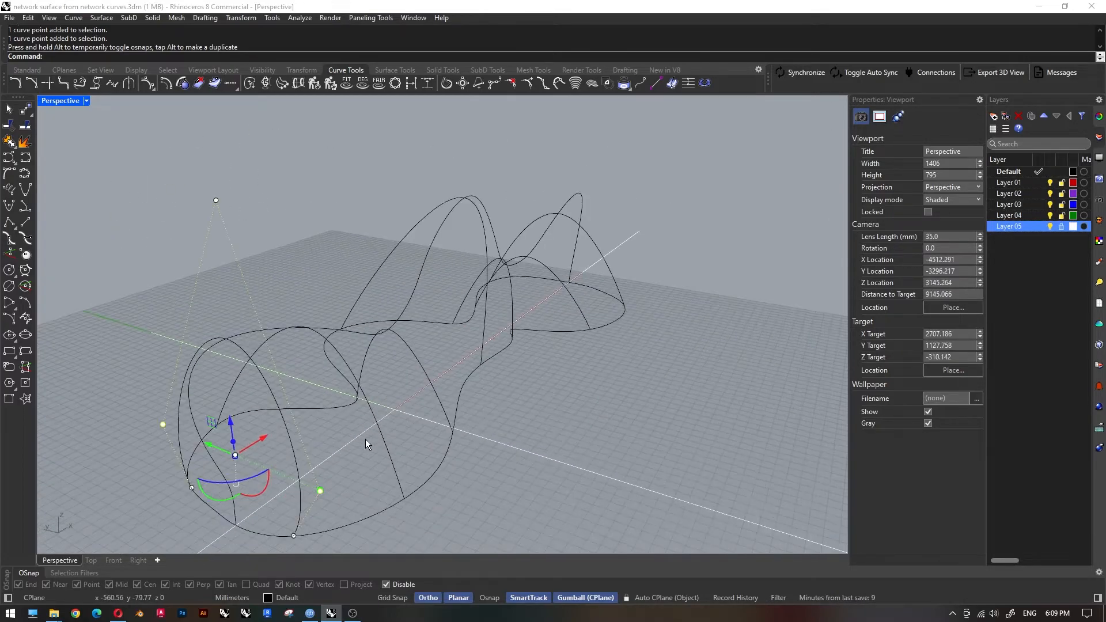
# Select the other six cross-section curves and, in the Right view, pick their side control points.
pyautogui.click(385, 413)
pyautogui.keyDown('shift'); pyautogui.click(447, 341); pyautogui.keyUp('shift')
pyautogui.keyDown('shift'); pyautogui.click(523, 295); pyautogui.keyUp('shift')
pyautogui.keyDown('shift'); pyautogui.click(555, 271); pyautogui.keyUp('shift')
pyautogui.keyDown('shift'); pyautogui.click(632, 259); pyautogui.keyUp('shift')
pyautogui.keyDown('shift'); pyautogui.click(668, 223); pyautogui.keyUp('shift')
pyautogui.click(139, 558)
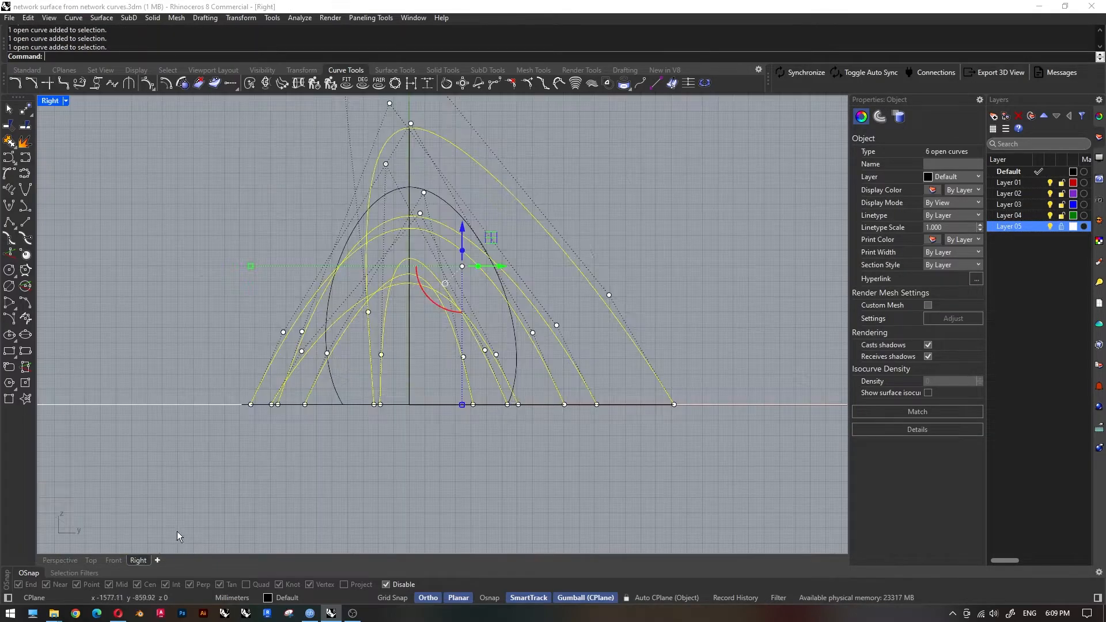
pyautogui.moveTo(223, 281); pyautogui.dragTo(675, 372)
# Pull the side control points of the cross-section curves outward in the Right view and save the file.
pyautogui.click(66, 561)
pyautogui.scroll(-5, 322, 440)
pyautogui.moveTo(331, 435); pyautogui.dragTo(248, 432, button='right')
pyautogui.click(138, 560)
pyautogui.moveTo(283, 327); pyautogui.dragTo(244, 336)
pyautogui.press('Escape')
pyautogui.scroll(-2, 379, 419)
pyautogui.moveTo(379, 418); pyautogui.dragTo(390, 448, button='right')
pyautogui.click(59, 560)
pyautogui.moveTo(357, 404); pyautogui.dragTo(323, 242, button='right')
pyautogui.hotkey('ctrl', 's')
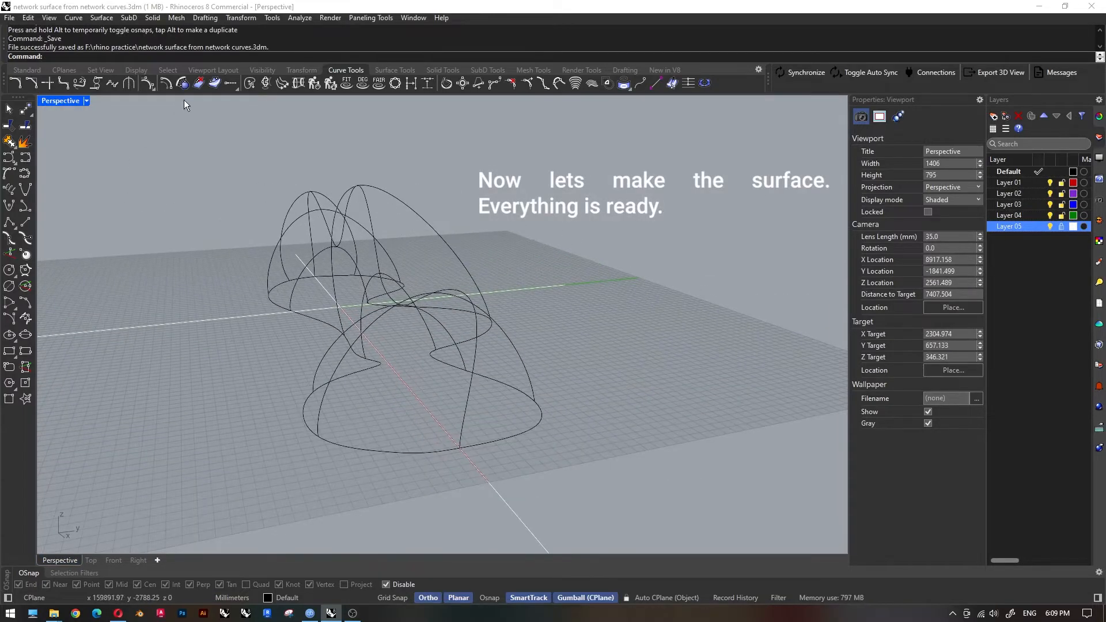
# Start a surface from a network of curves using both plan curves, the upright profile and all cross-section curves.
pyautogui.click(395, 69)
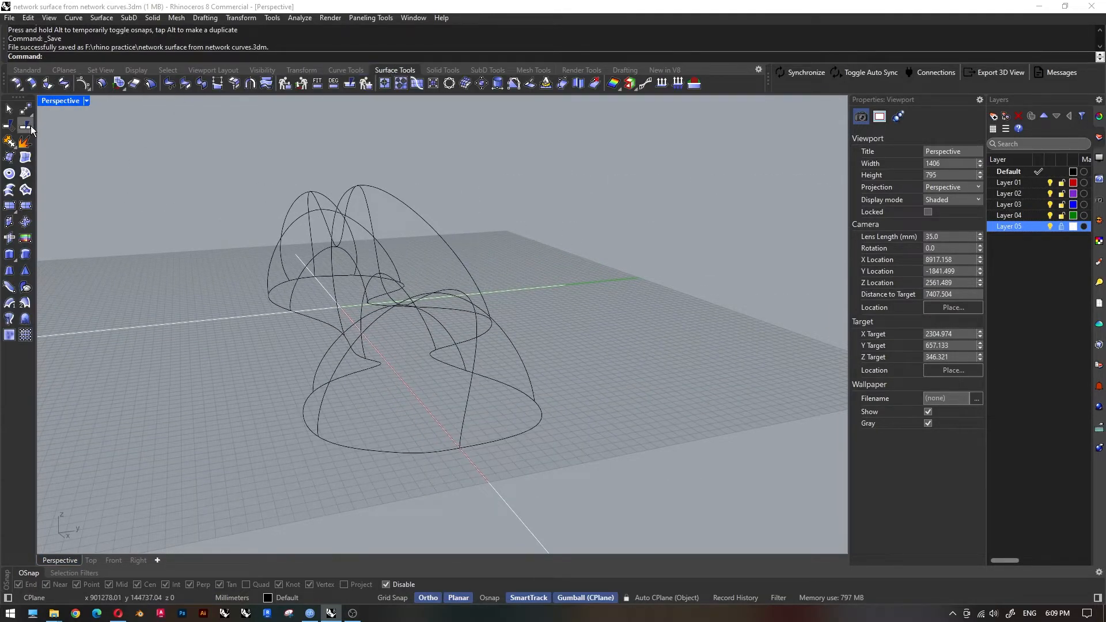
pyautogui.click(26, 173)
pyautogui.click(354, 447)
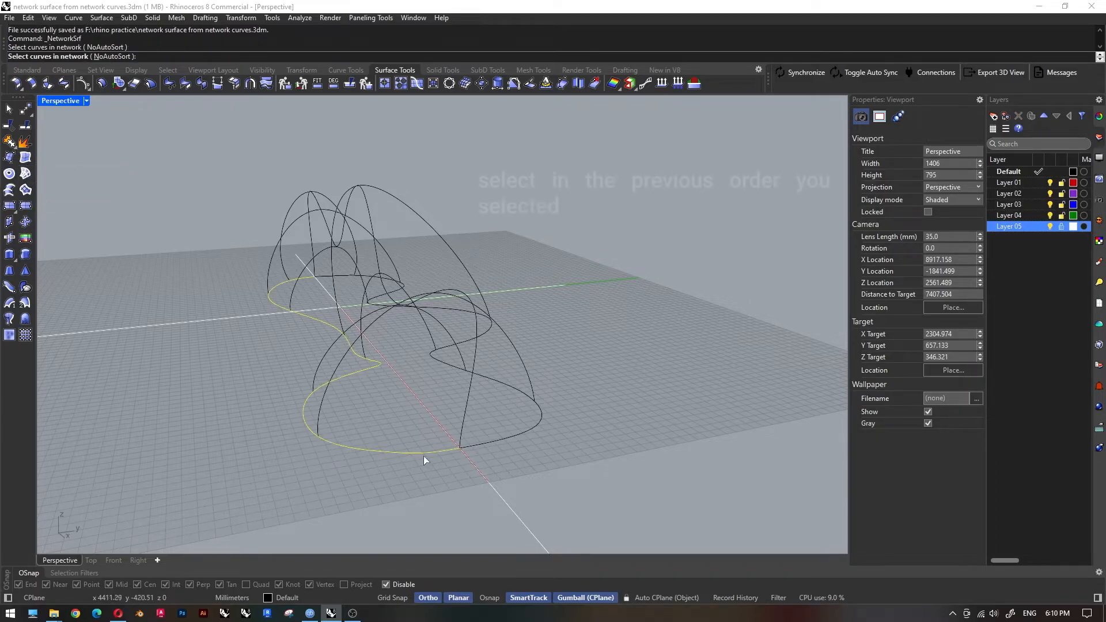
pyautogui.click(469, 389)
pyautogui.moveTo(514, 434); pyautogui.dragTo(309, 369, button='right')
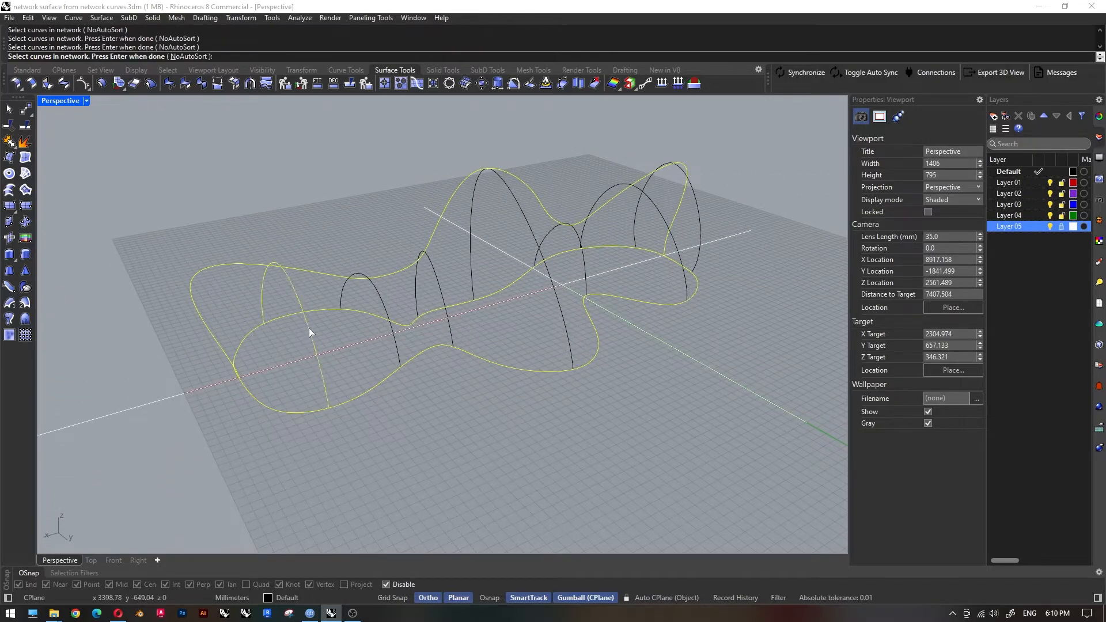
pyautogui.moveTo(508, 298); pyautogui.dragTo(668, 285, button='right')
pyautogui.click(371, 294)
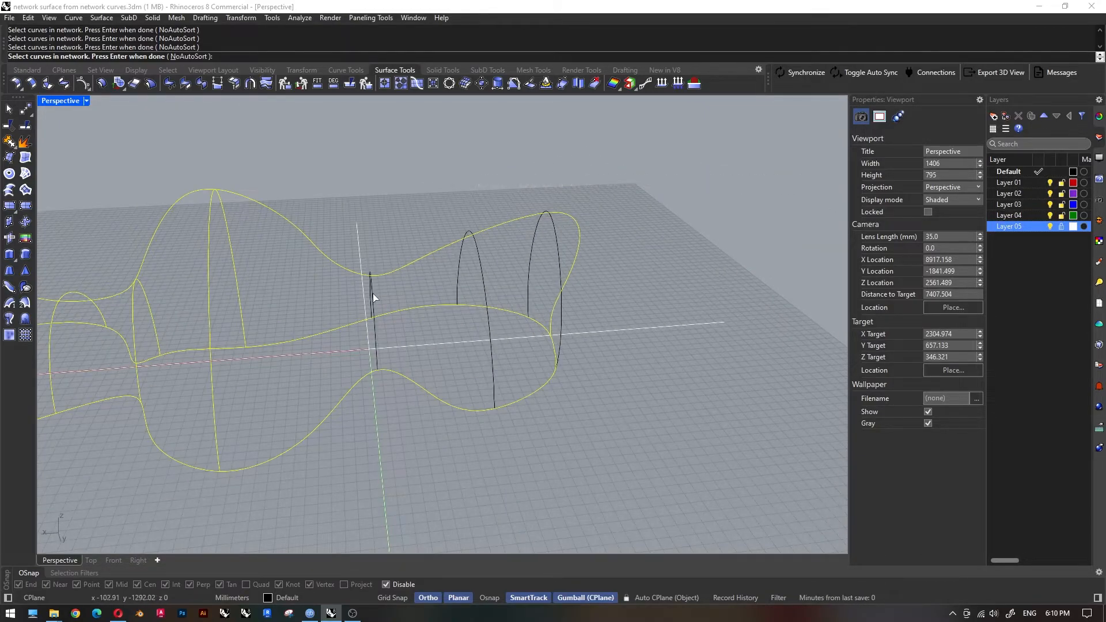
pyautogui.click(481, 276)
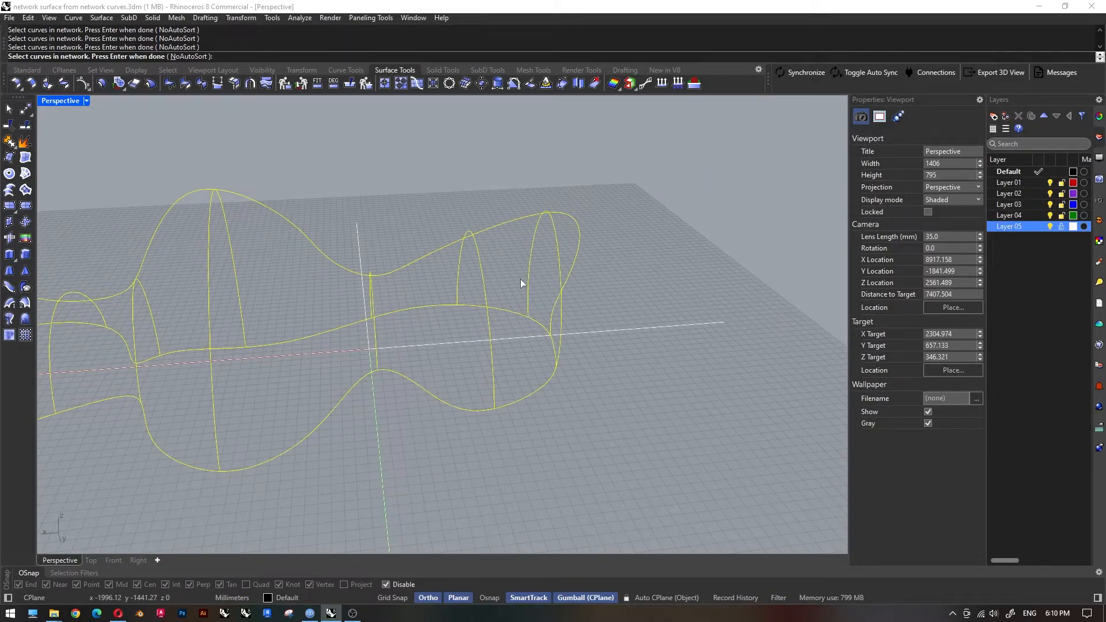
pyautogui.press('Return')
# Try loose matching on edges A and C, set both to Position, and create the network surface.
pyautogui.moveTo(237, 484); pyautogui.dragTo(410, 418, button='right')
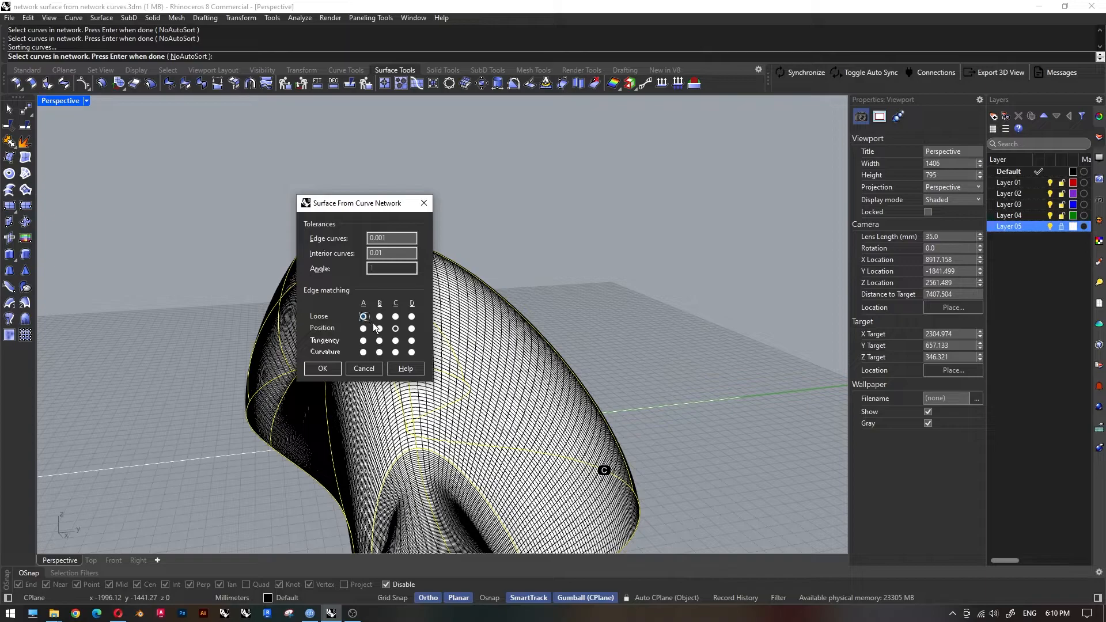
pyautogui.click(396, 318)
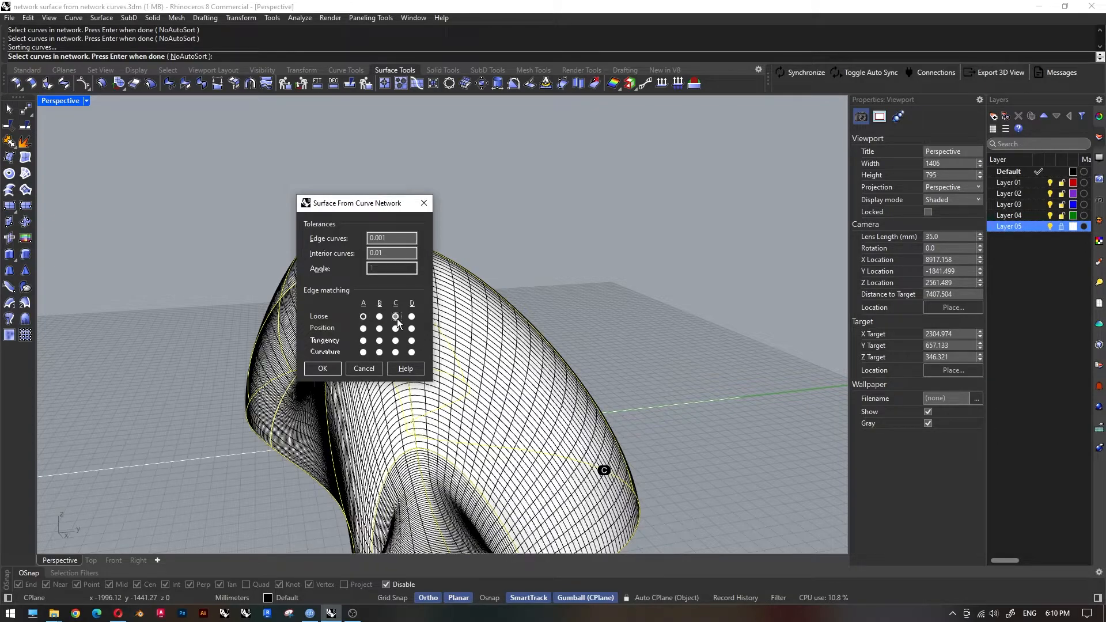
pyautogui.scroll(-5, 567, 326)
pyautogui.moveTo(495, 394); pyautogui.dragTo(650, 383, button='right')
pyautogui.click(362, 345)
pyautogui.click(363, 329)
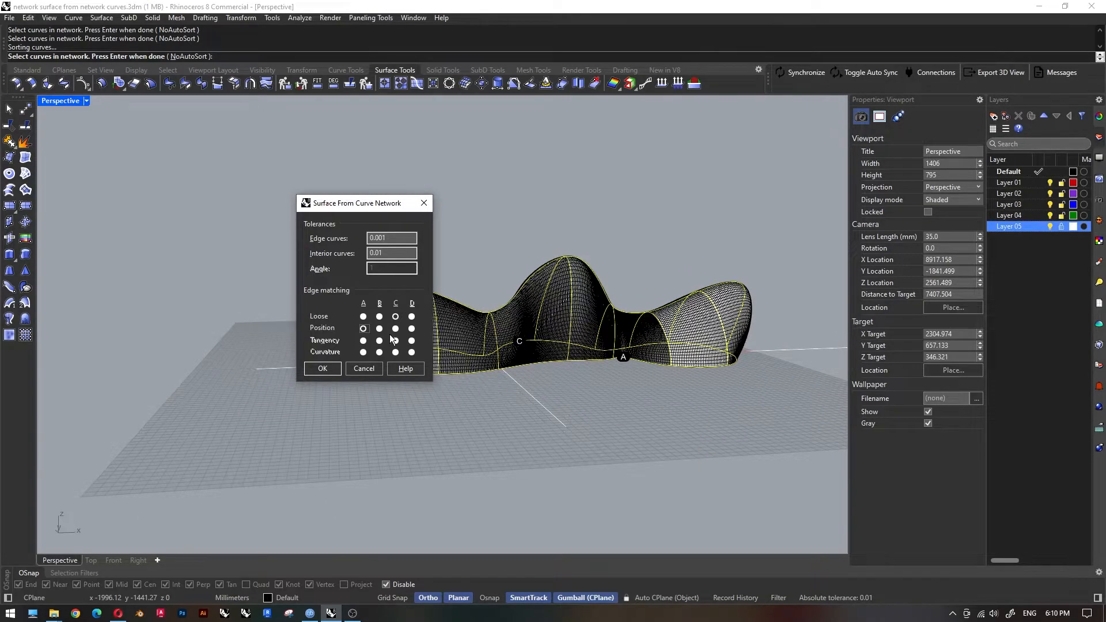
pyautogui.click(396, 329)
pyautogui.click(323, 372)
# Set the Perspective viewport to Rendered display and inspect the shell surface from several sides.
pyautogui.moveTo(558, 387); pyautogui.dragTo(491, 392, button='right')
pyautogui.click(86, 101)
pyautogui.click(110, 168)
pyautogui.moveTo(314, 297); pyautogui.dragTo(559, 304, button='right')
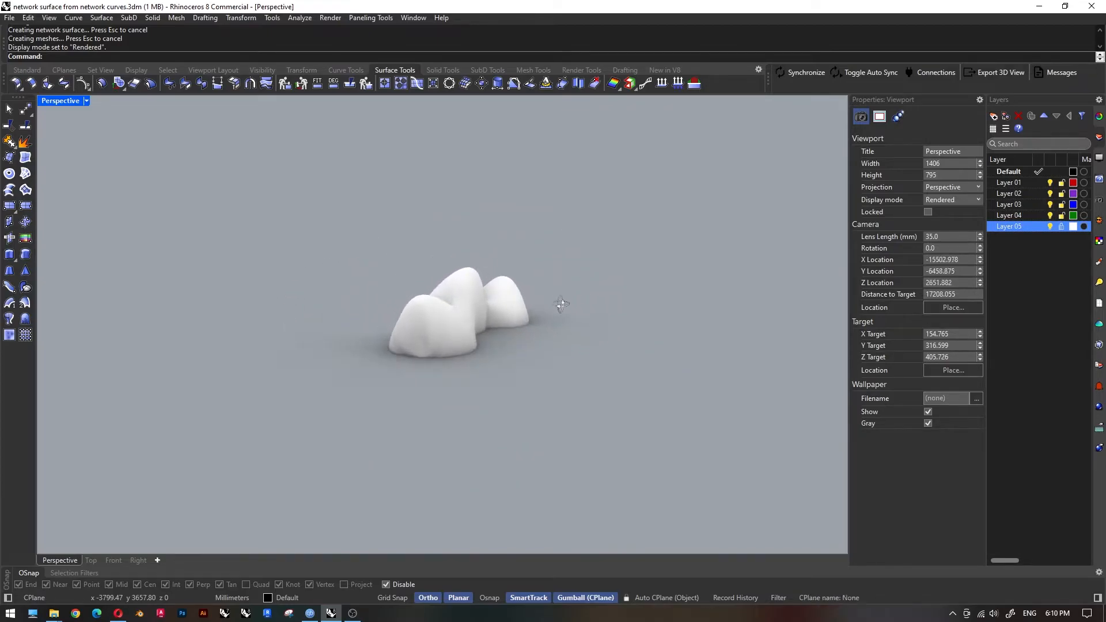
pyautogui.scroll(12, 406, 346)
pyautogui.moveTo(462, 352)
pyautogui.mouseDown(button='right')
pyautogui.moveTo(499, 341)
pyautogui.moveTo(452, 364)
pyautogui.mouseUp(button='right')
pyautogui.click(451, 365)
pyautogui.click(178, 437)
# Select the shell surface, show its control points and examine them around the end lobe.
pyautogui.click(245, 368)
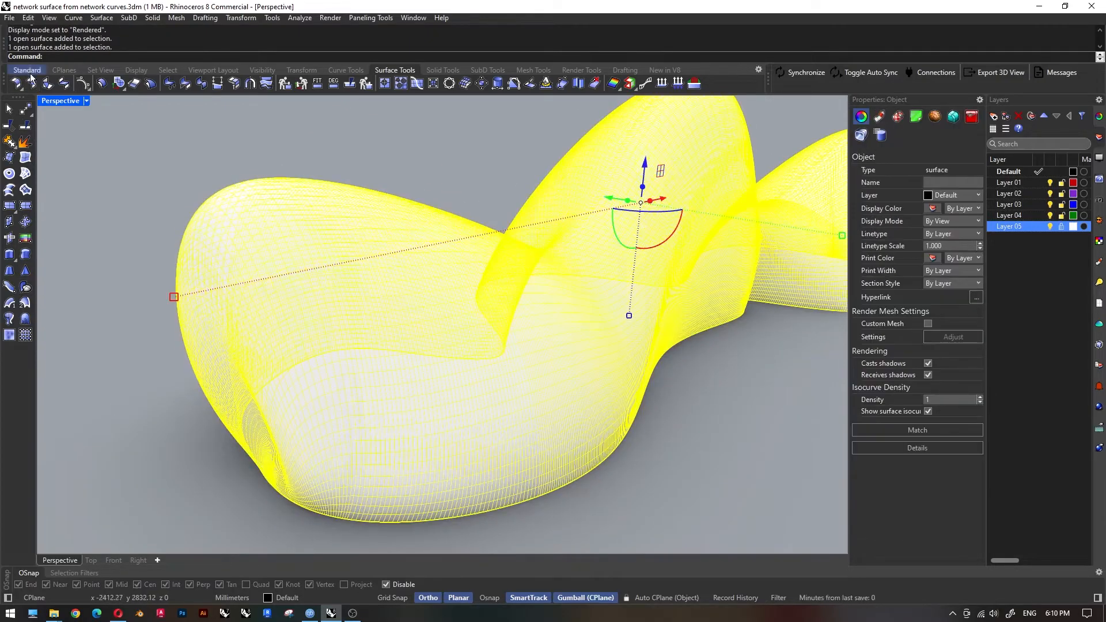
pyautogui.click(345, 70)
pyautogui.click(231, 85)
pyautogui.scroll(-6, 273, 254)
pyautogui.moveTo(273, 253); pyautogui.dragTo(403, 322, button='right')
pyautogui.scroll(8, 440, 416)
pyautogui.moveTo(440, 416); pyautogui.dragTo(469, 449, button='right')
pyautogui.scroll(-3, 481, 288)
pyautogui.click(453, 173)
pyautogui.scroll(8, 448, 176)
pyautogui.keyDown('shift'); pyautogui.click(472, 230); pyautogui.keyUp('shift')
pyautogui.keyDown('shift'); pyautogui.click(462, 309); pyautogui.keyUp('shift')
pyautogui.scroll(-15, 462, 310)
pyautogui.moveTo(441, 368); pyautogui.dragTo(401, 377, button='right')
pyautogui.moveTo(379, 337); pyautogui.dragTo(440, 414)
pyautogui.scroll(10, 411, 393)
# Try twisting the surface's control points with Maelstrom around the end lobe, and undo the deformation.
pyautogui.write('Maelstrom')
pyautogui.press('Return')
pyautogui.click(490, 598)
pyautogui.click(410, 366)
pyautogui.click(416, 369)
pyautogui.click(457, 394)
pyautogui.click(427, 599)
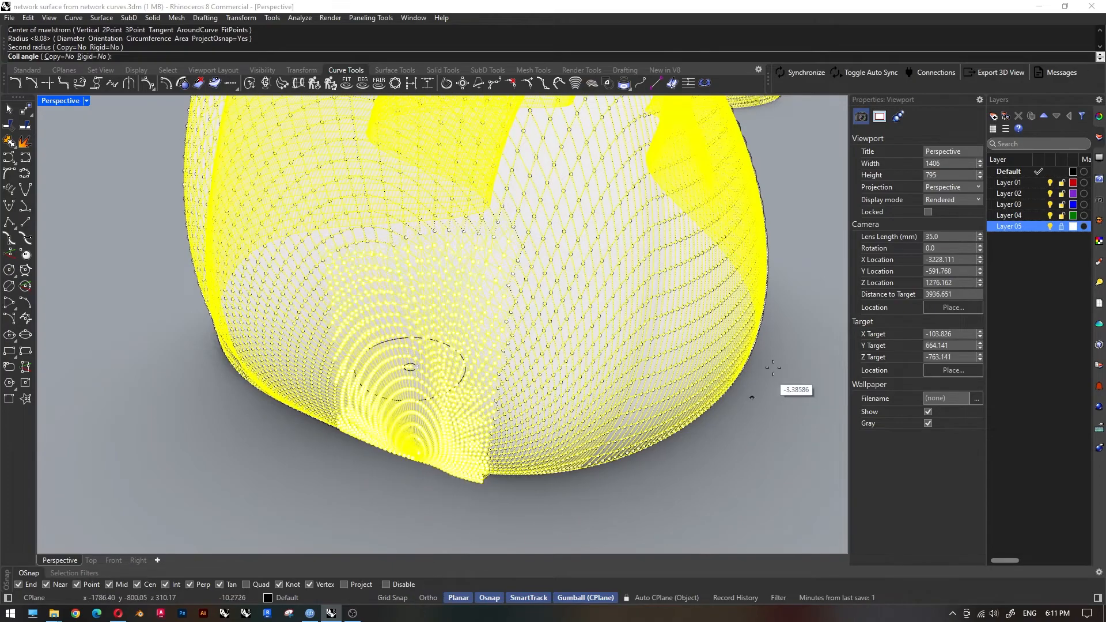
pyautogui.click(760, 378)
pyautogui.scroll(-6, 444, 398)
pyautogui.moveTo(392, 430); pyautogui.dragTo(459, 413, button='right')
pyautogui.press('Escape')
pyautogui.press('Escape')
pyautogui.hotkey('ctrl', 'z')
pyautogui.press('Escape')
# Delete the shell surface and hide the remaining network curves in the Top view.
pyautogui.scroll(-6, 560, 427)
pyautogui.moveTo(560, 427); pyautogui.dragTo(634, 404, button='right')
pyautogui.scroll(6, 416, 310)
pyautogui.click(416, 316)
pyautogui.press('Delete')
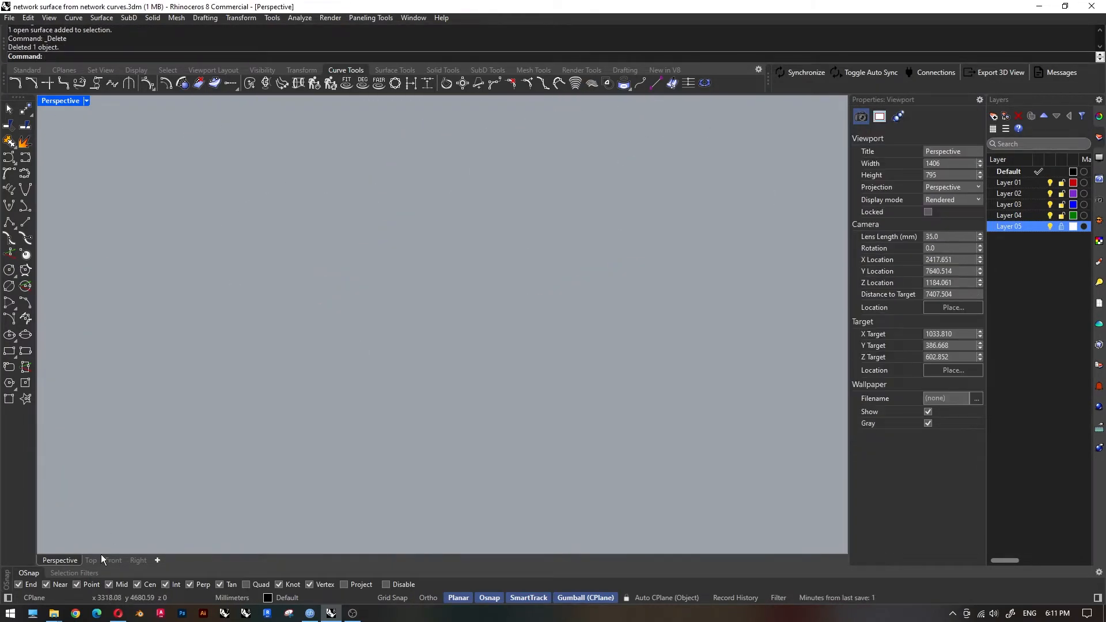
pyautogui.click(94, 558)
pyautogui.moveTo(281, 250); pyautogui.dragTo(521, 366)
pyautogui.hotkey('ctrl', 'h')
# Draw a two-humped control-point curve above the X axis in the Top view, starting and ending on the axis.
pyautogui.scroll(6, 362, 292)
pyautogui.click(8, 158)
pyautogui.click(280, 333)
pyautogui.click(280, 314)
pyautogui.click(295, 290)
pyautogui.click(341, 249)
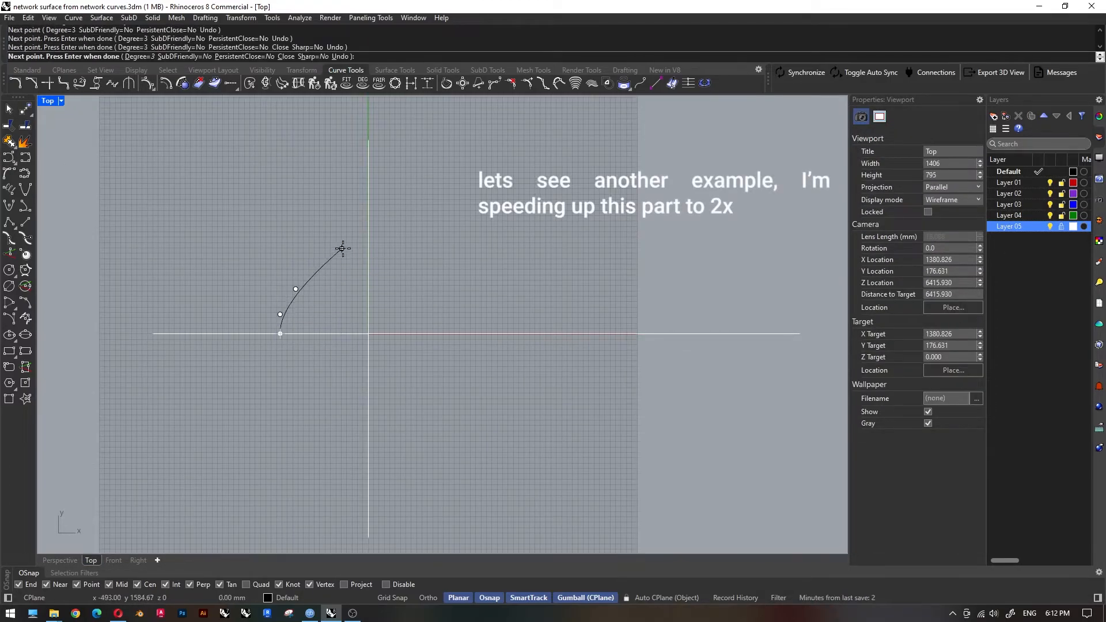
pyautogui.click(384, 249)
pyautogui.click(562, 291)
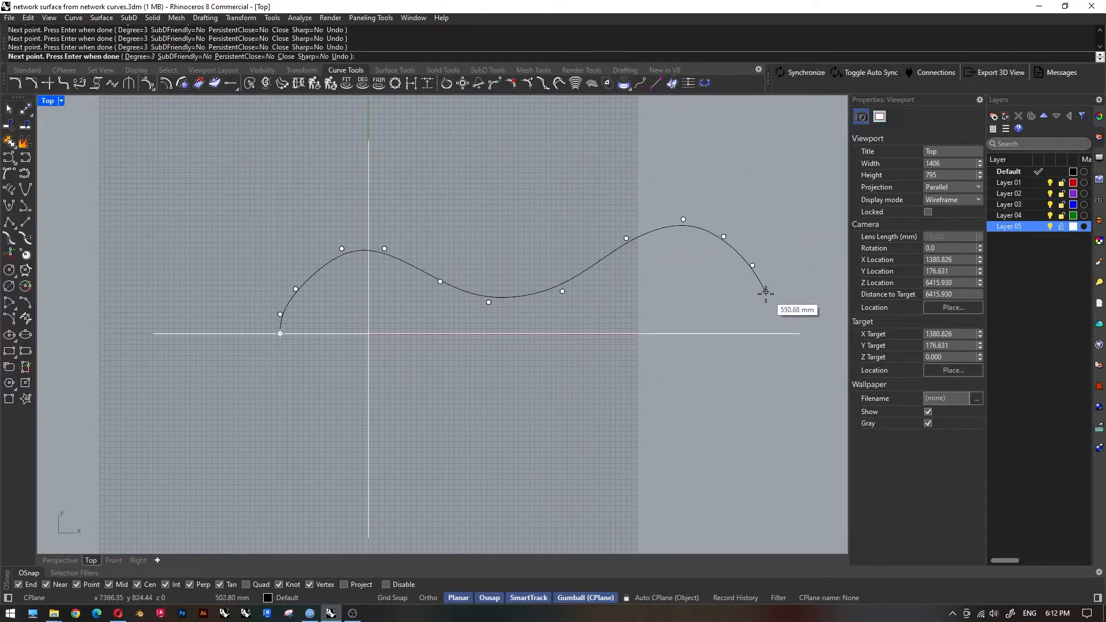
pyautogui.click(768, 311)
pyautogui.click(768, 333)
pyautogui.press('Return')
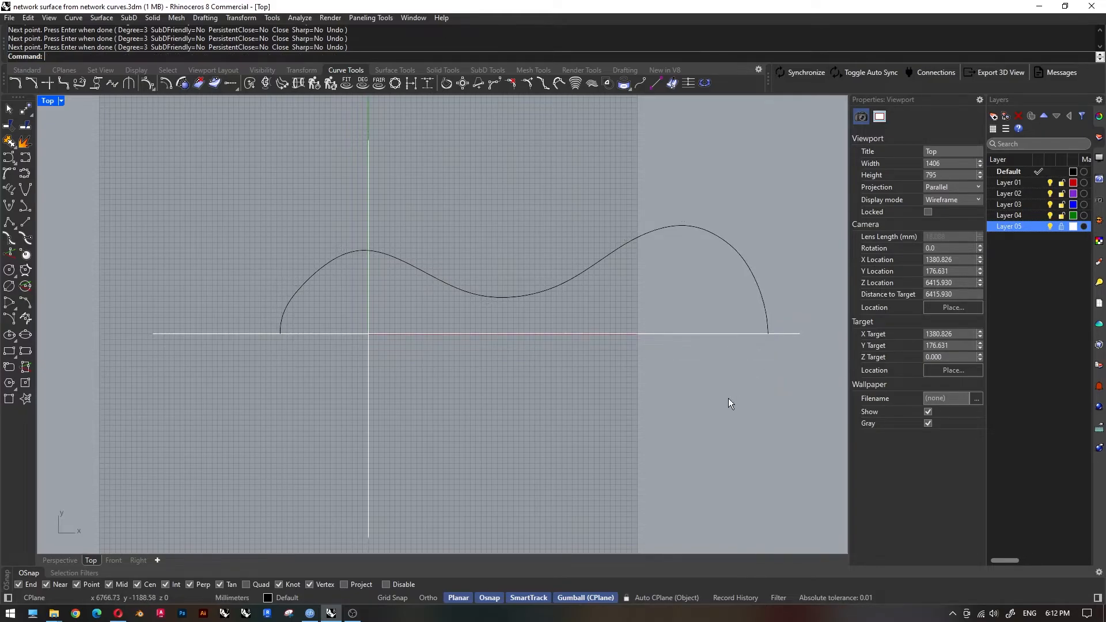
# Mirror a copy of the two-humped curve across the X axis through its two endpoints.
pyautogui.click(503, 297)
pyautogui.write('MI')
pyautogui.press('Return')
pyautogui.click(280, 333)
pyautogui.click(768, 333)
pyautogui.click(708, 418)
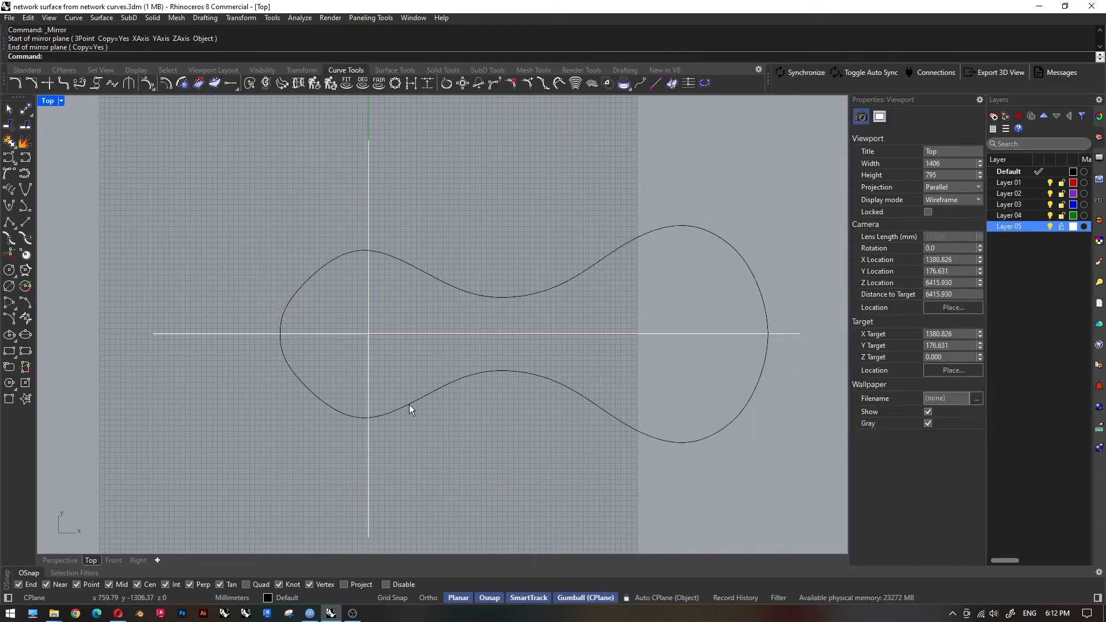
# Select the upper plan curve, switch to the four-viewport layout and cancel the started rotation.
pyautogui.click(475, 296)
pyautogui.click(114, 560)
pyautogui.scroll(-2, 288, 428)
pyautogui.click(139, 561)
pyautogui.write('Rotate')
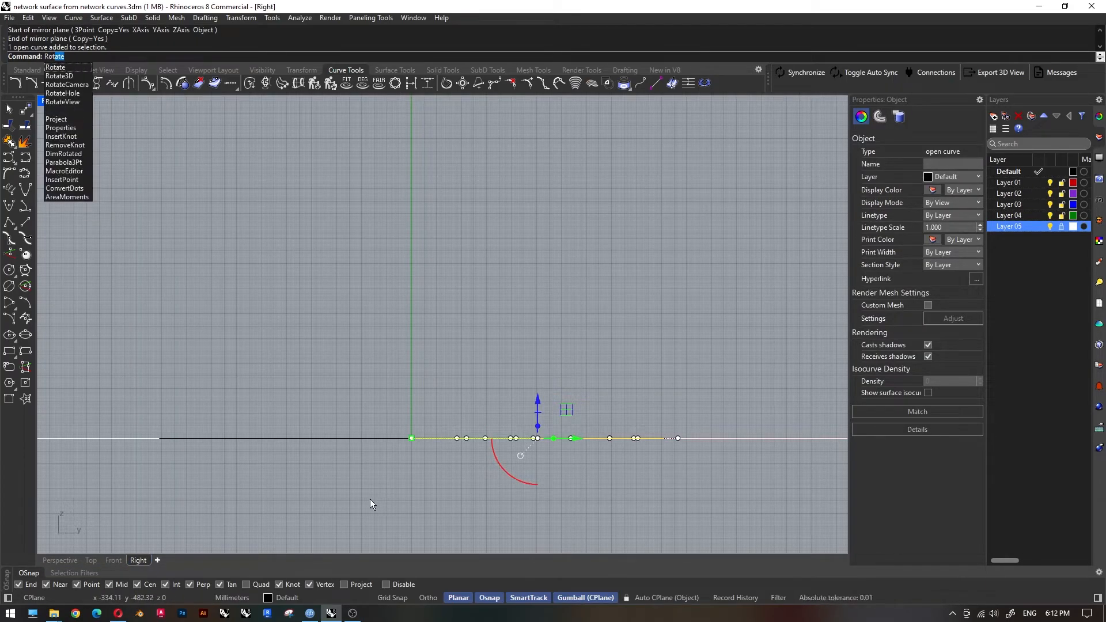
pyautogui.press('Return')
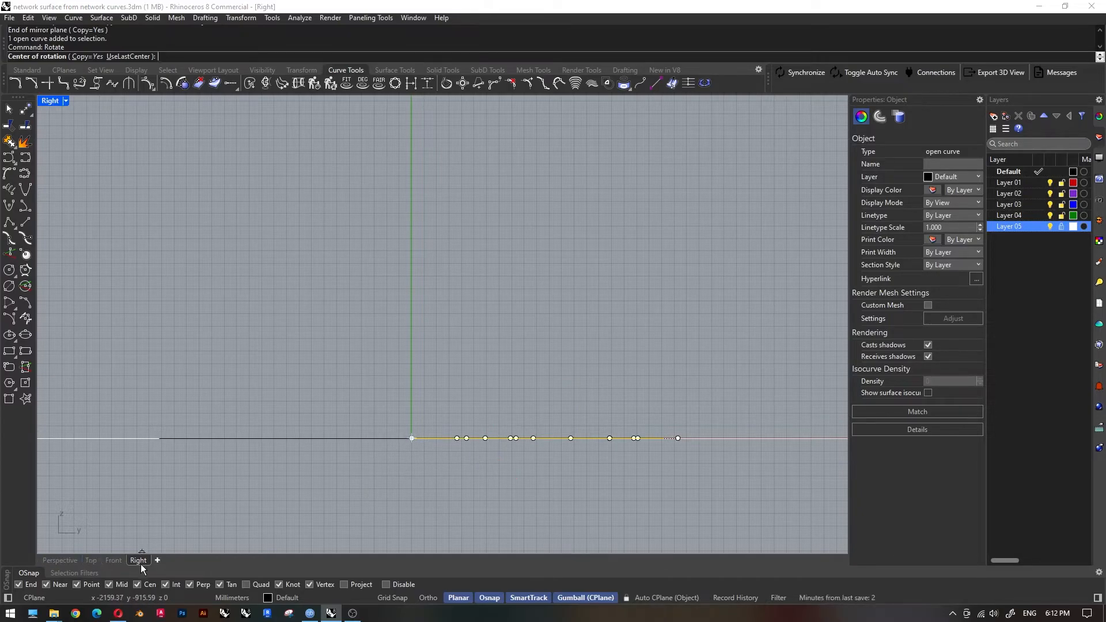
pyautogui.doubleClick(50, 102)
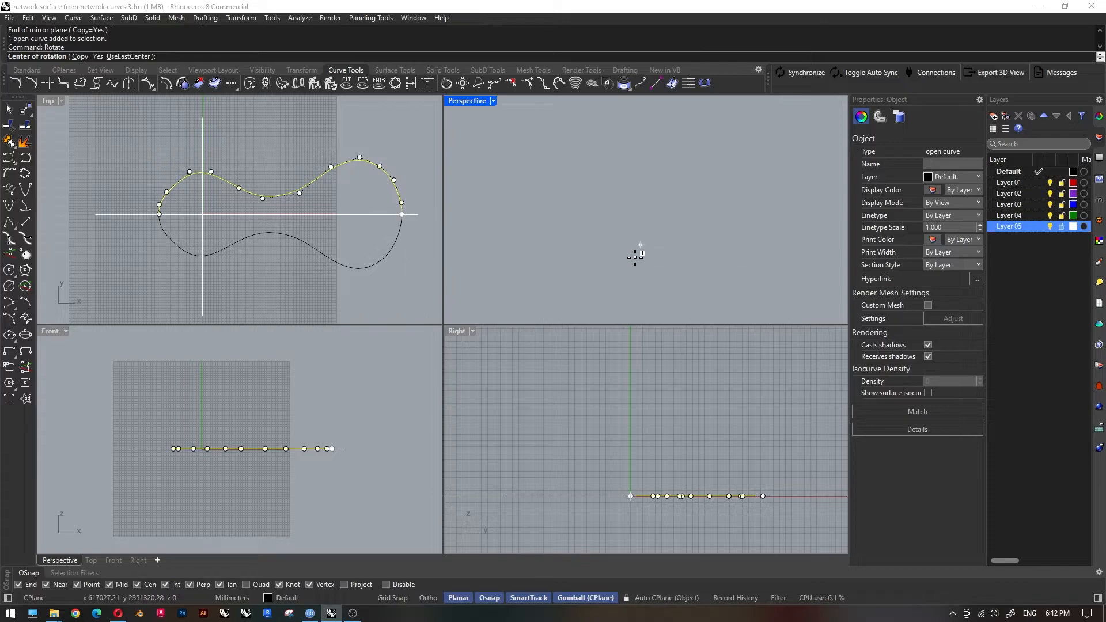
pyautogui.write('zs')
pyautogui.press('Return')
pyautogui.press('Escape')
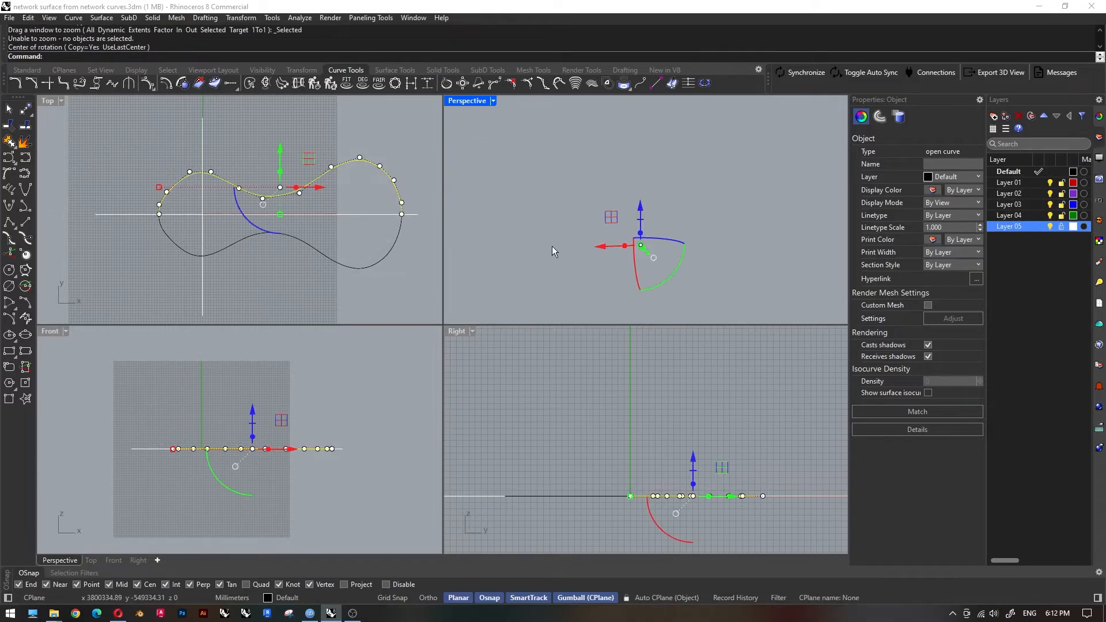
# Change the Perspective viewport's display mode and zoom the Top and Perspective viewports to the selected upper curve.
pyautogui.click(521, 177)
pyautogui.click(332, 167)
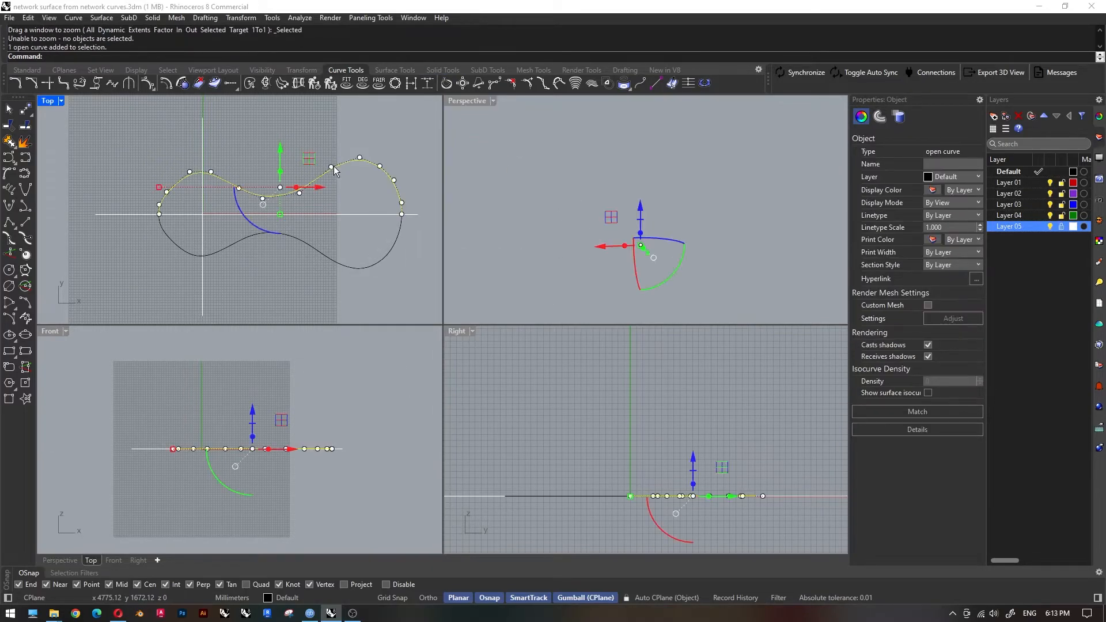
pyautogui.write('zs')
pyautogui.press('Return')
pyautogui.click(493, 100)
pyautogui.click(489, 181)
pyautogui.click(643, 247)
pyautogui.click(677, 281)
pyautogui.write('zs')
pyautogui.press('Return')
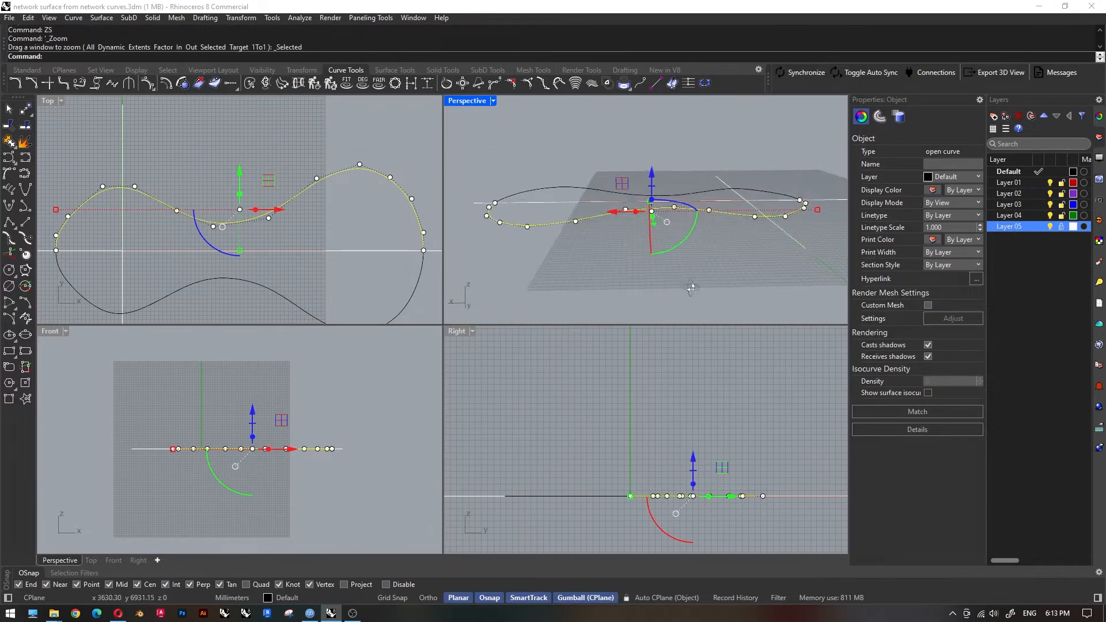
# Rotate a copy of the upper plan curve 90 degrees upright about the origin in the Right view.
pyautogui.press('Escape')
pyautogui.moveTo(700, 206); pyautogui.dragTo(694, 247, button='right')
pyautogui.click(707, 251)
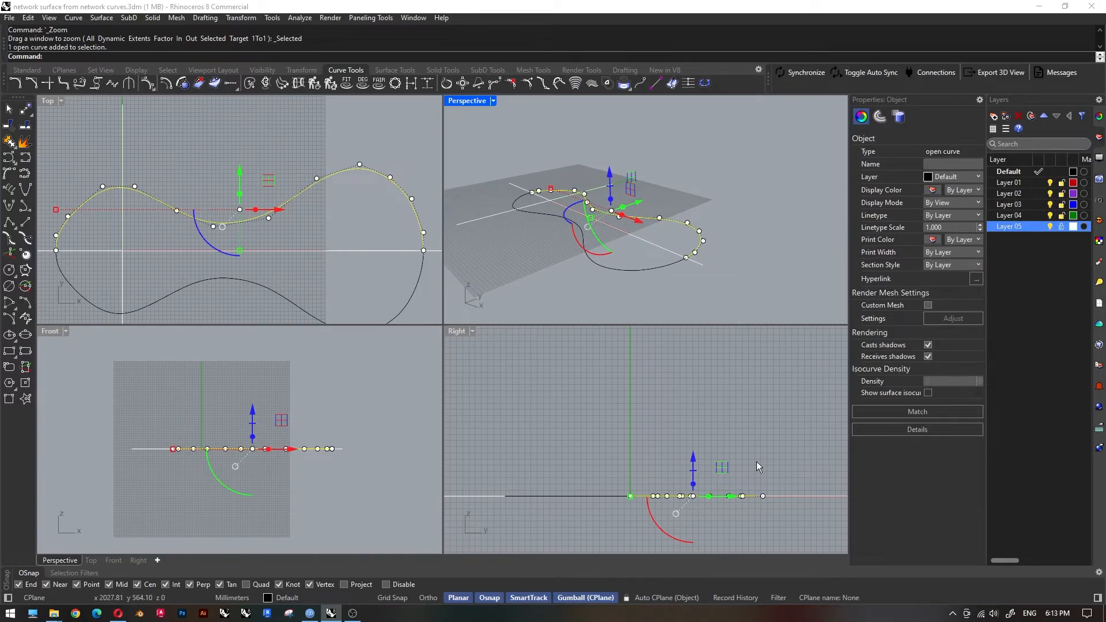
pyautogui.write('ro')
pyautogui.press('Return')
pyautogui.click(631, 496)
pyautogui.scroll(-3, 621, 446)
pyautogui.click(789, 472)
pyautogui.press('Escape')
pyautogui.press('Escape')
pyautogui.press('Escape')
pyautogui.moveTo(621, 227); pyautogui.dragTo(534, 269, button='right')
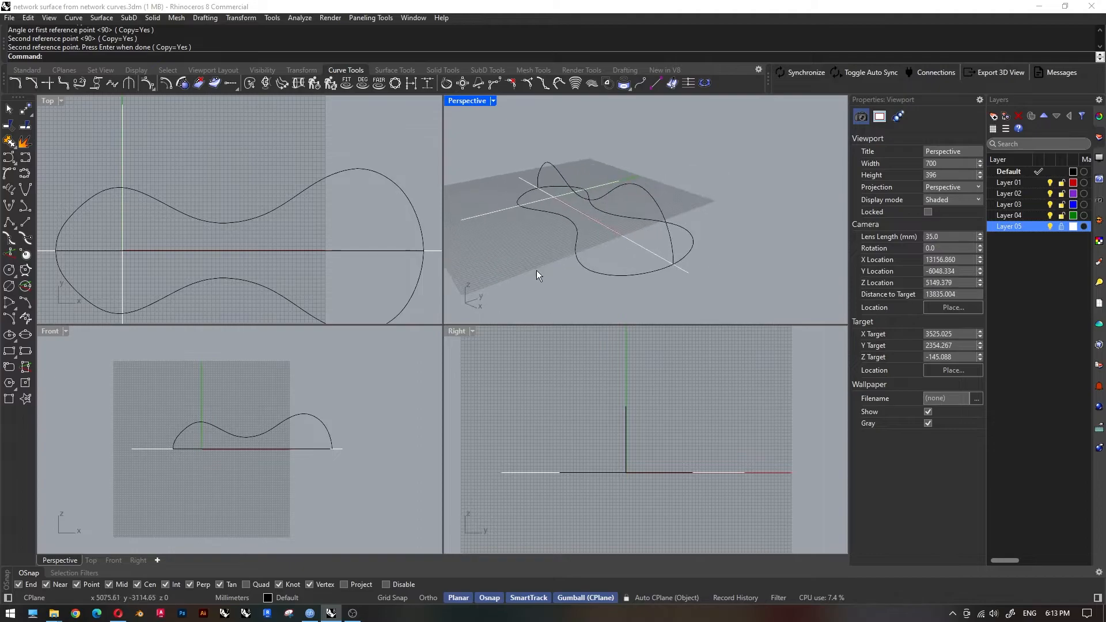
# Start cross-section curves through profiles, selecting the lower plan curve, the upright profile and the upper plan curve in order.
pyautogui.click(299, 84)
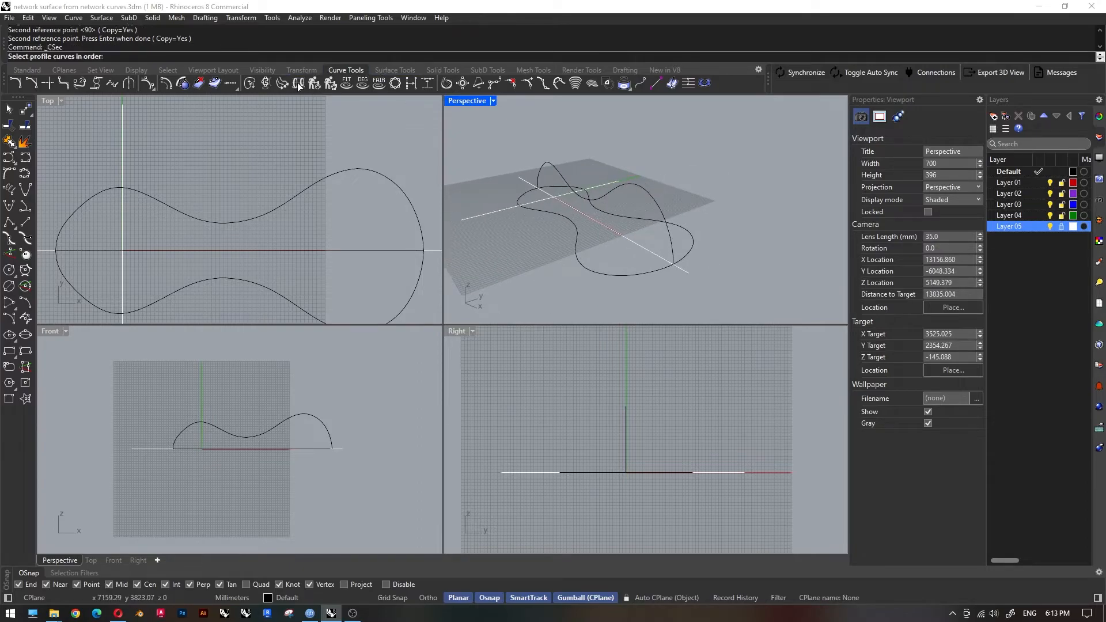
pyautogui.click(629, 273)
pyautogui.click(672, 247)
pyautogui.click(690, 237)
pyautogui.rightClick(691, 240)
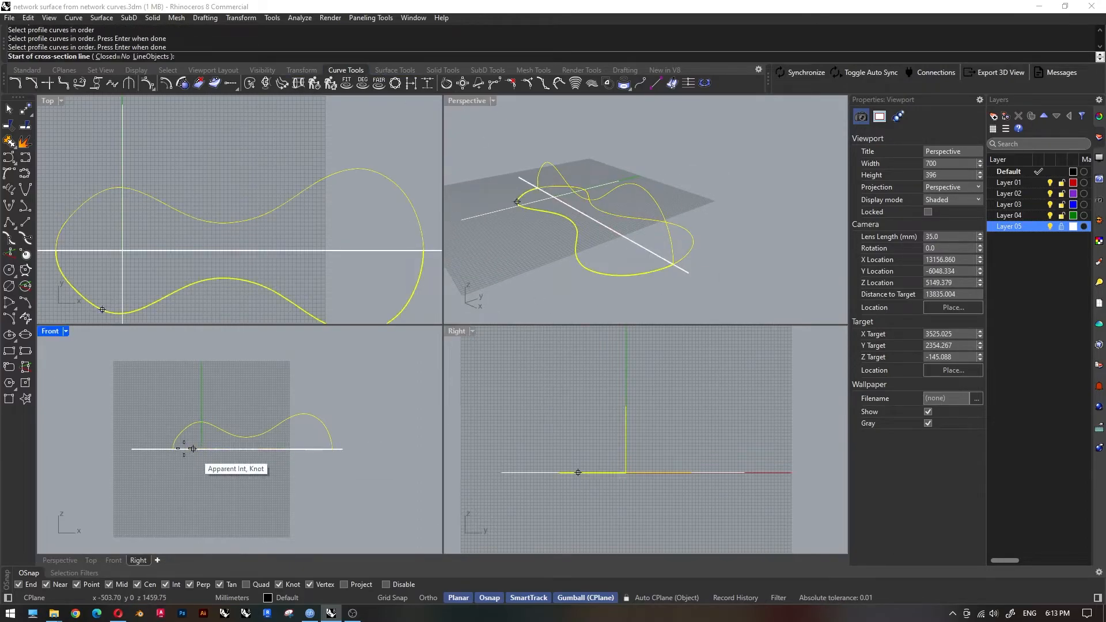
# Draw vertical cross-section lines in the Front view near the left end, the left crest, the falling slope and the dip.
pyautogui.scroll(8, 184, 441)
pyautogui.click(172, 403)
pyautogui.click(172, 489)
pyautogui.click(215, 377)
pyautogui.click(219, 499)
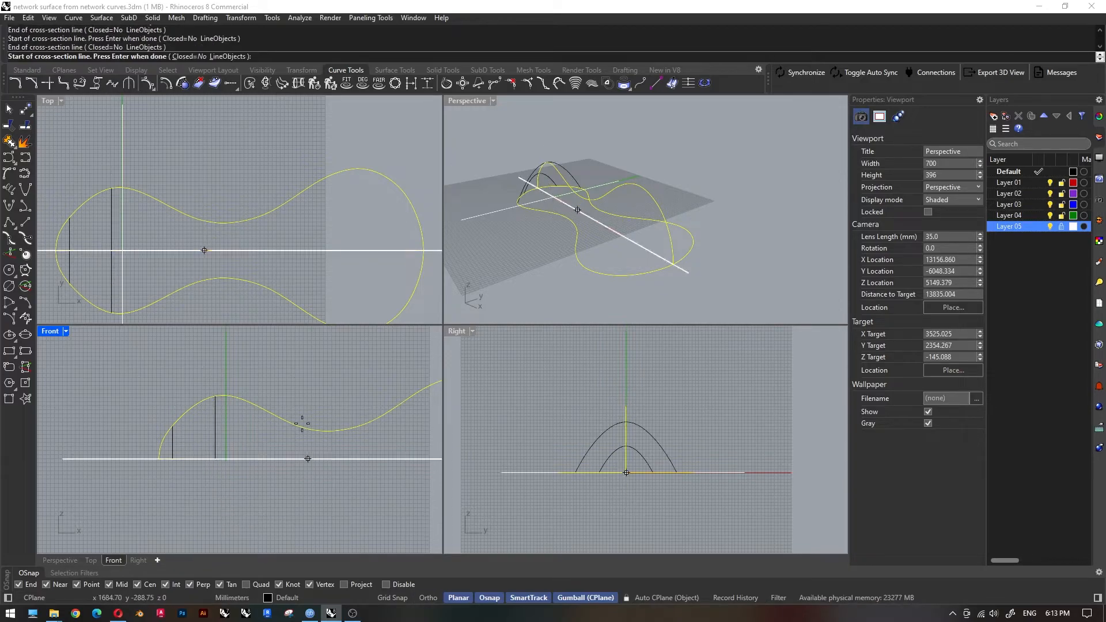
pyautogui.click(275, 492)
pyautogui.click(322, 417)
pyautogui.click(317, 482)
# Draw two vertical cross-section lines in the Front view through the rising slope between the dip and the right crest.
pyautogui.scroll(-4, 310, 456)
pyautogui.scroll(4, 309, 454)
pyautogui.click(303, 407)
pyautogui.click(301, 484)
pyautogui.click(348, 394)
pyautogui.click(348, 481)
# Add vertical cross-section lines at the right crest and near the right end, and finish the cross-section curves.
pyautogui.click(396, 356)
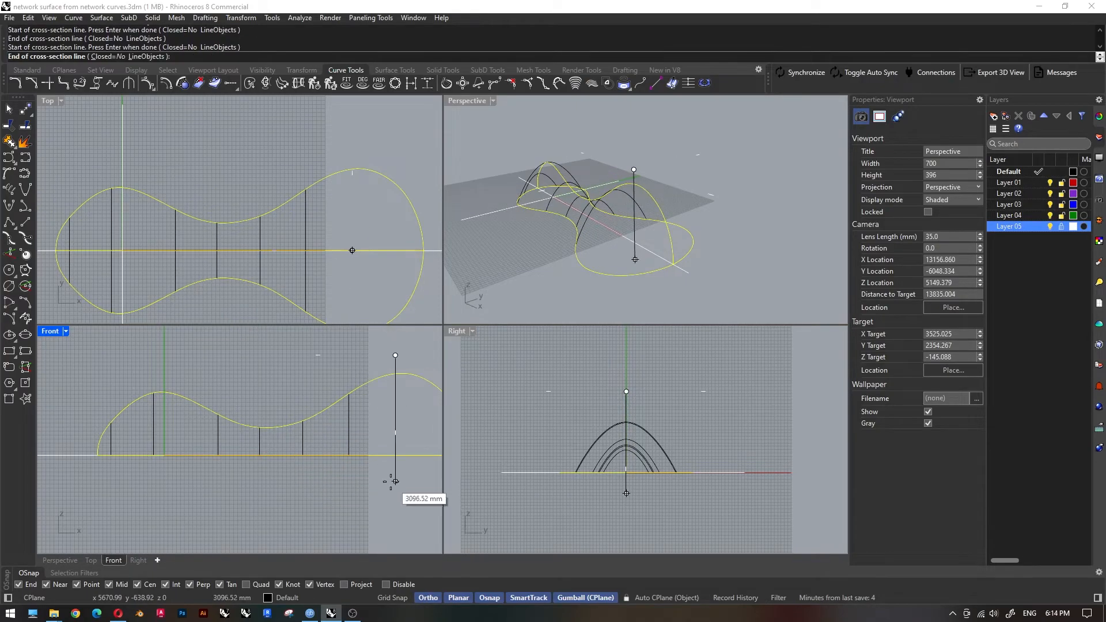
pyautogui.keyDown('shift'); pyautogui.click(391, 482); pyautogui.keyUp('shift')
pyautogui.moveTo(395, 480); pyautogui.dragTo(282, 458, button='right')
pyautogui.scroll(4, 326, 380)
pyautogui.click(333, 348)
pyautogui.keyDown('shift'); pyautogui.click(330, 475); pyautogui.keyUp('shift')
pyautogui.scroll(-8, 382, 423)
pyautogui.press('Return')
# Adjust the two side control points of the left crest's cross-section curve in the Right view.
pyautogui.scroll(-2, 321, 379)
pyautogui.moveTo(501, 286); pyautogui.dragTo(620, 264, button='right')
pyautogui.click(635, 252)
pyautogui.scroll(6, 636, 254)
pyautogui.click(647, 237)
pyautogui.scroll(-6, 651, 251)
pyautogui.keyDown('shift'); pyautogui.click(590, 236); pyautogui.keyUp('shift')
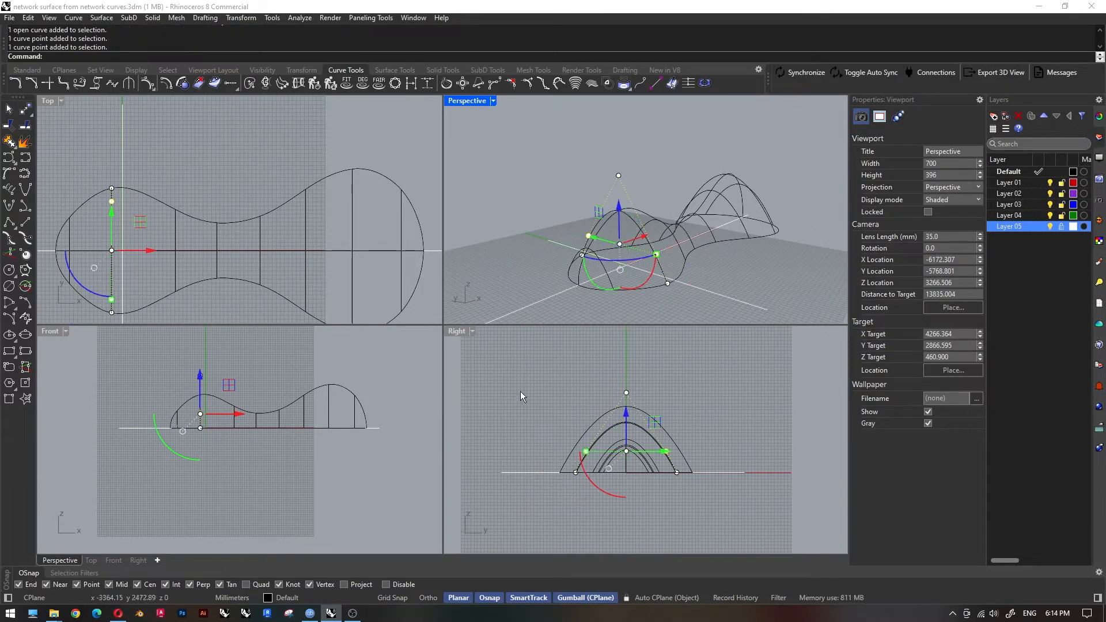
pyautogui.scroll(4, 631, 456)
pyautogui.moveTo(564, 450); pyautogui.dragTo(587, 509)
pyautogui.press('Escape')
pyautogui.press('Escape')
# Pull the two side control points of the cross-section curve at the dip inward in the Right view.
pyautogui.moveTo(689, 257); pyautogui.dragTo(634, 272, button='right')
pyautogui.scroll(5, 646, 244)
pyautogui.click(630, 264)
pyautogui.scroll(10, 631, 475)
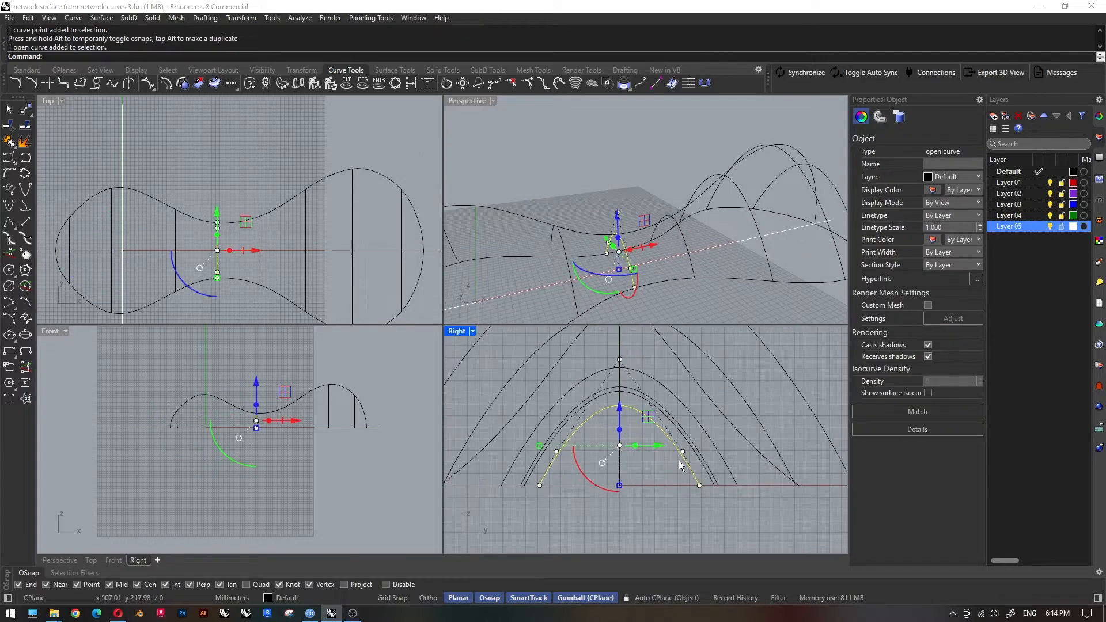
pyautogui.click(687, 445)
pyautogui.click(685, 451)
pyautogui.press('F10')
pyautogui.click(686, 448)
pyautogui.moveTo(686, 449); pyautogui.dragTo(753, 439, button='right')
pyautogui.keyDown('shift'); pyautogui.click(561, 436); pyautogui.keyUp('shift')
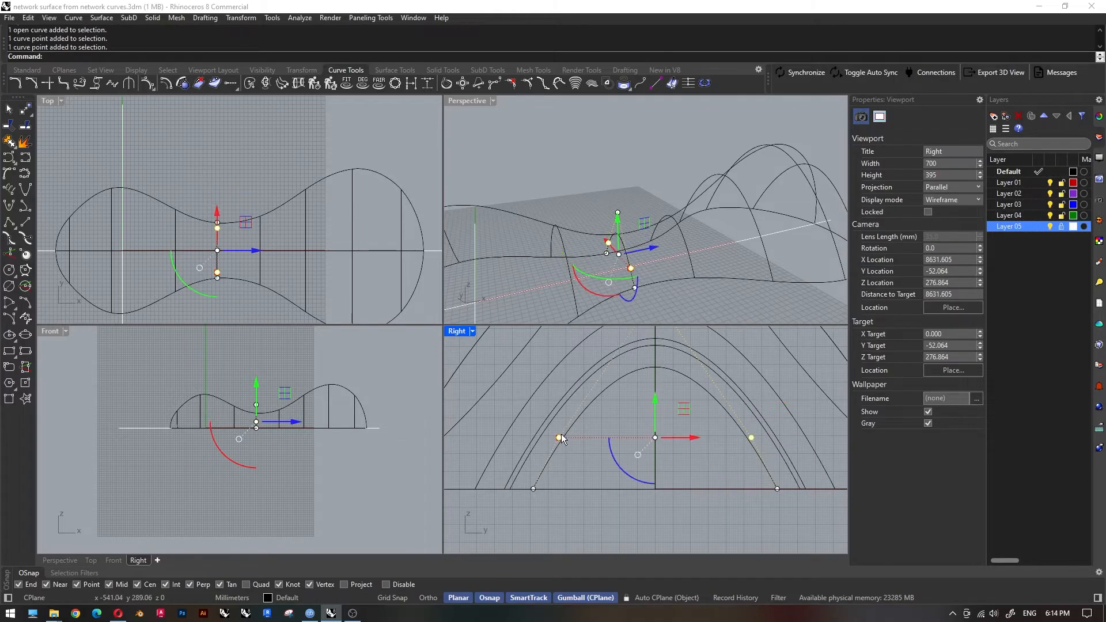
pyautogui.moveTo(561, 441); pyautogui.dragTo(589, 459)
pyautogui.press('Escape')
pyautogui.press('Escape')
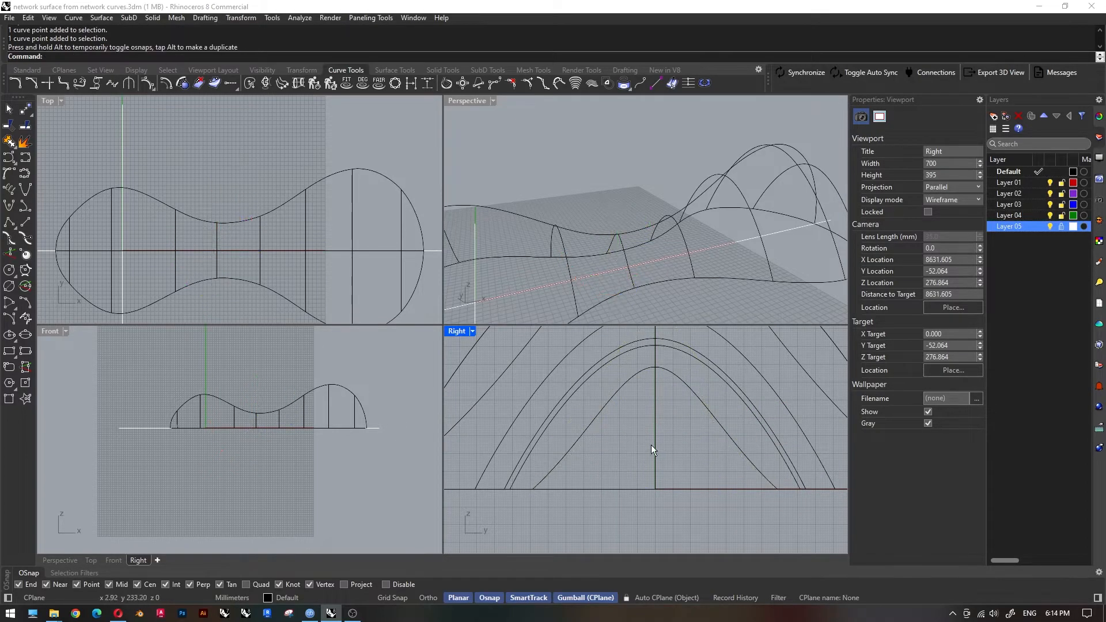
# Maximize the Perspective viewport and create a network surface from all the profile and cross-section curves.
pyautogui.scroll(-10, 628, 428)
pyautogui.scroll(-8, 569, 216)
pyautogui.doubleClick(467, 101)
pyautogui.scroll(-4, 655, 310)
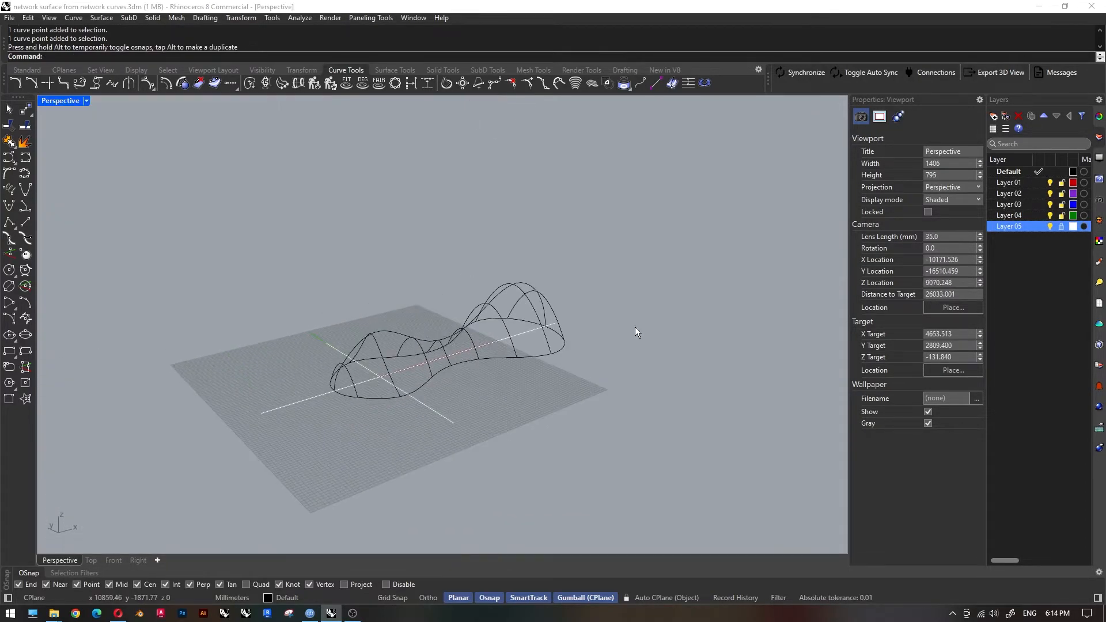
pyautogui.moveTo(655, 310); pyautogui.dragTo(576, 340, button='right')
pyautogui.click(396, 70)
pyautogui.click(27, 173)
pyautogui.moveTo(451, 420); pyautogui.dragTo(401, 415, button='right')
pyautogui.moveTo(451, 382); pyautogui.dragTo(340, 377, button='right')
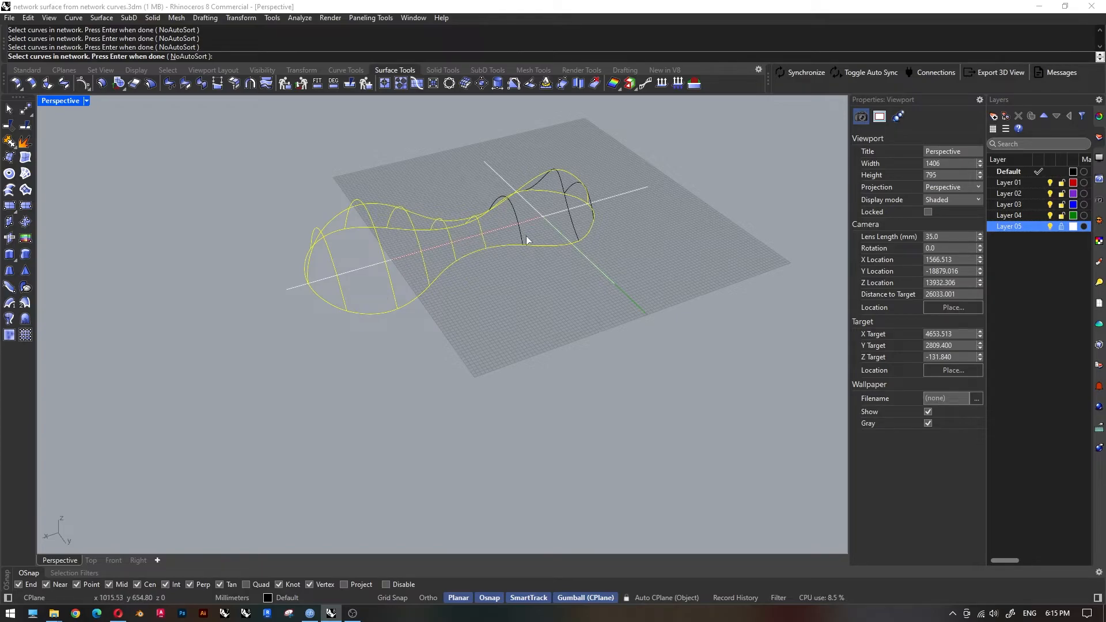
pyautogui.moveTo(523, 240); pyautogui.dragTo(622, 273, button='right')
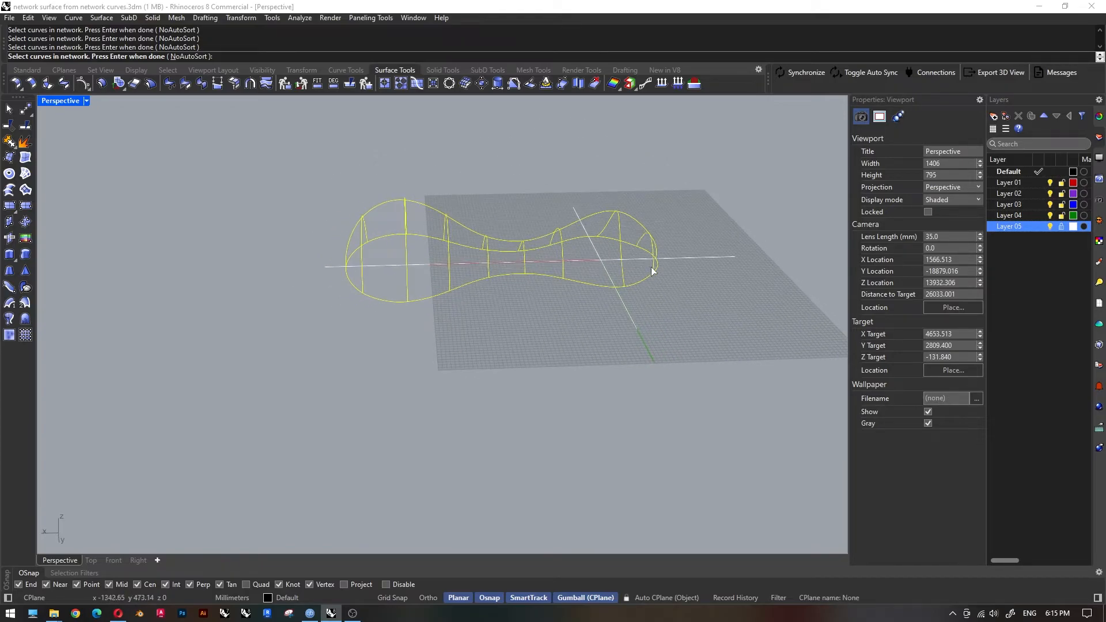
pyautogui.press('Return')
pyautogui.click(323, 369)
pyautogui.moveTo(292, 372); pyautogui.dragTo(416, 354, button='right')
pyautogui.scroll(3, 489, 316)
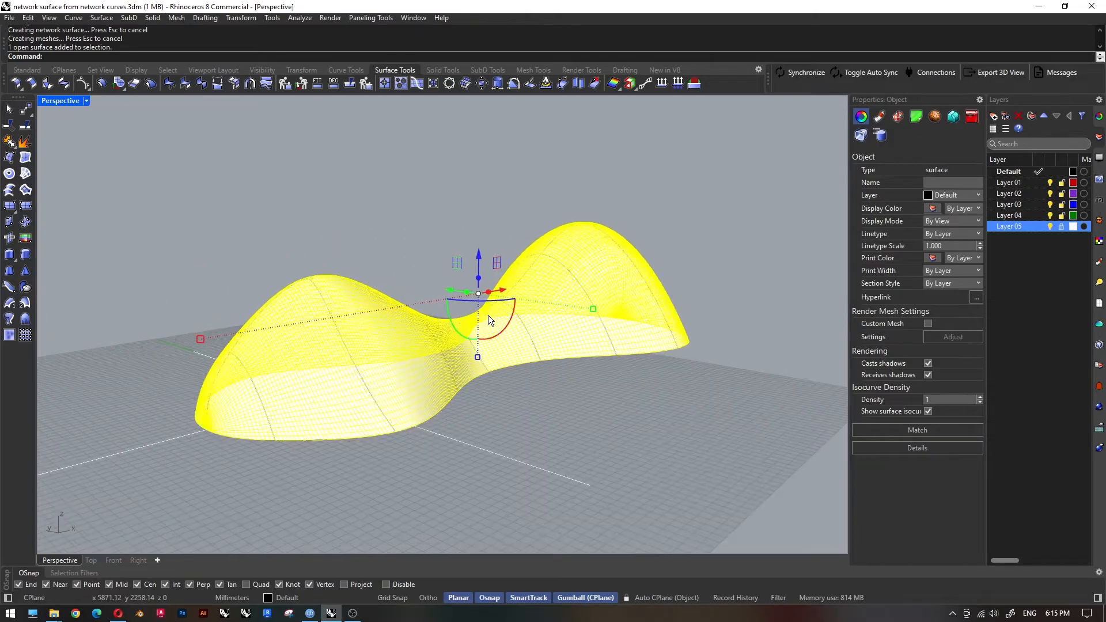
pyautogui.click(570, 408)
pyautogui.moveTo(569, 407); pyautogui.dragTo(517, 394, button='right')
pyautogui.click(29, 70)
pyautogui.click(10, 206)
pyautogui.scroll(-3, 414, 372)
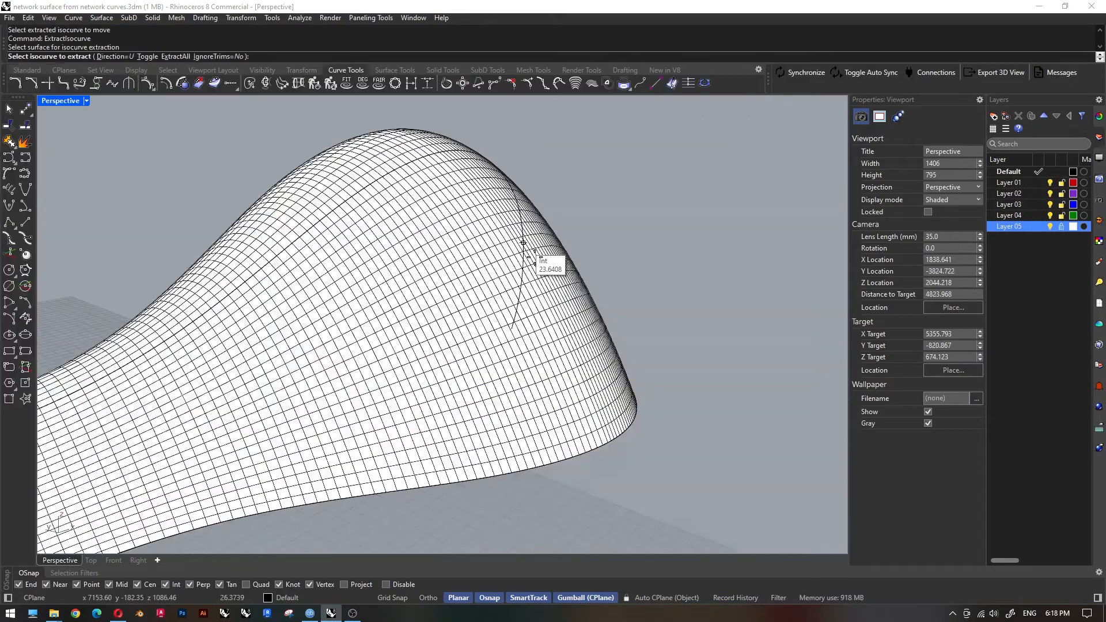
pyautogui.scroll(-3, 534, 403)
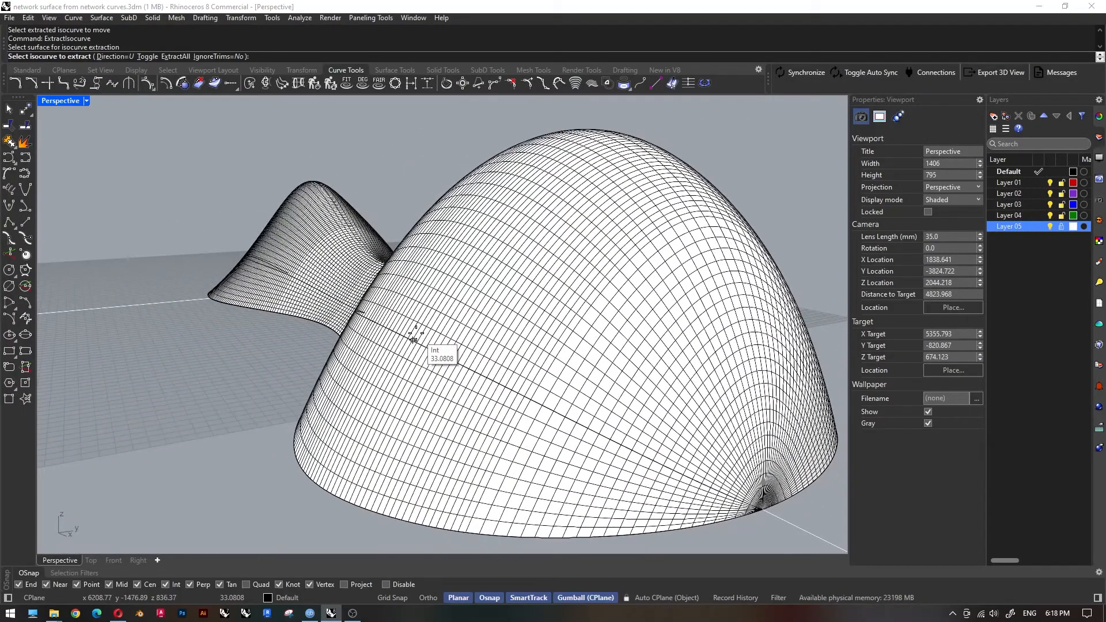
# Extract two lengthwise U-direction isocurves along the shell's flank and join them into one closed curve.
pyautogui.click(413, 299)
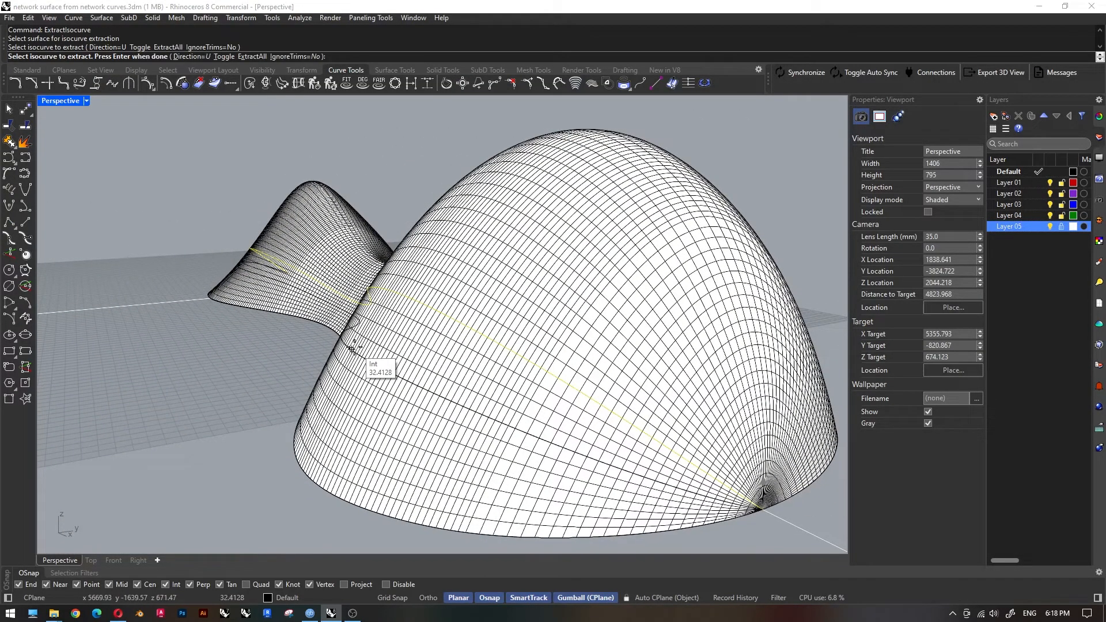
pyautogui.press('Return')
pyautogui.scroll(10, 436, 366)
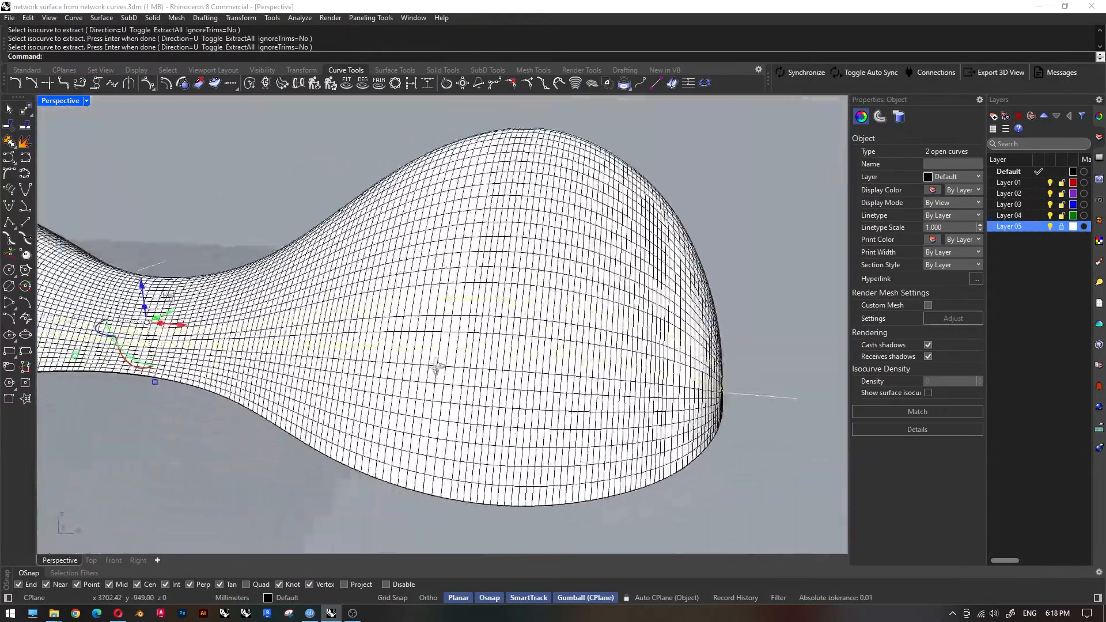
pyautogui.moveTo(437, 366); pyautogui.dragTo(393, 368, button='right')
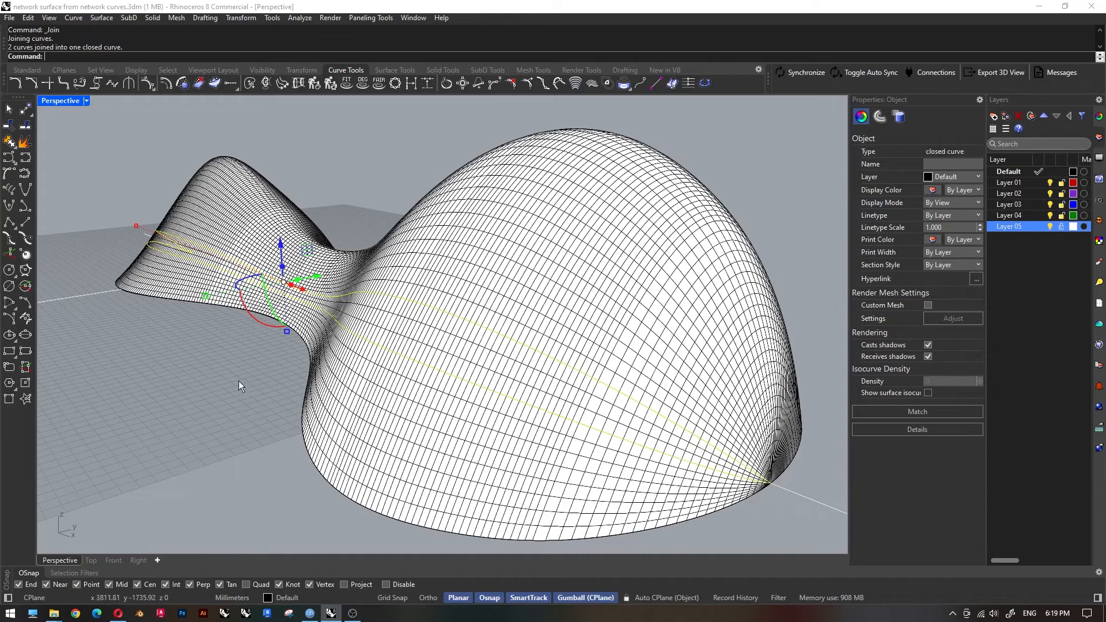
pyautogui.press('Escape')
pyautogui.write('TR')
pyautogui.press('Return')
pyautogui.click(388, 315)
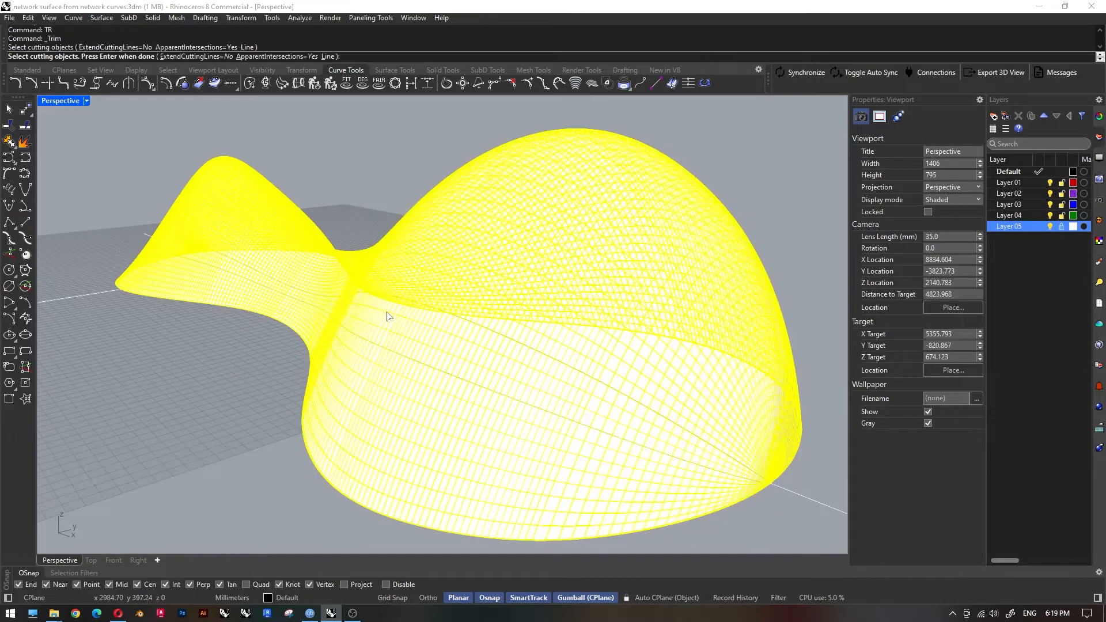
pyautogui.press('Escape')
# Try to trim the shell surface using the joined closed isocurve as the cutting object.
pyautogui.click(369, 340)
pyautogui.click(400, 370)
pyautogui.write('TR')
pyautogui.press('Return')
pyautogui.click(376, 327)
pyautogui.click(388, 321)
pyautogui.hotkey('ctrl', 'z')
pyautogui.click(378, 314)
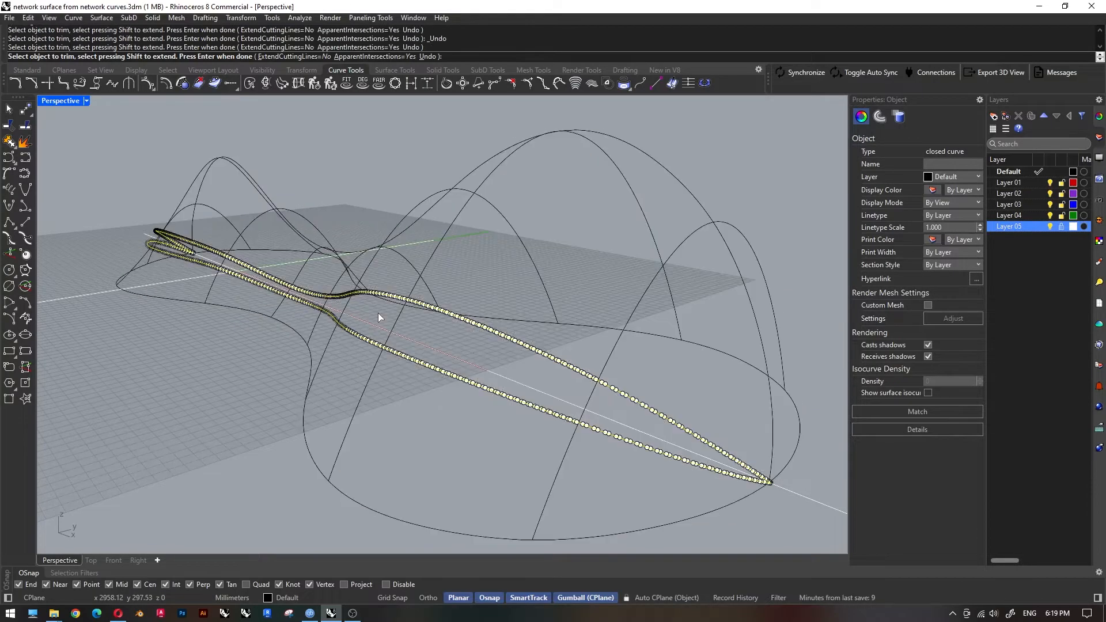
pyautogui.press('Return')
# Undo the trim, the isocurve extraction and the surface offset.
pyautogui.hotkey('ctrl', 'z')
pyautogui.click(229, 379)
pyautogui.hotkey('ctrl', 'y')
pyautogui.moveTo(226, 381); pyautogui.dragTo(412, 367, button='right')
pyautogui.hotkey('ctrl', 'z')
pyautogui.click(488, 446)
pyautogui.moveTo(488, 446); pyautogui.dragTo(184, 380, button='right')
pyautogui.scroll(4, 426, 344)
# Extract two neighbouring U-direction isocurves along the shell's flank and two V-direction isocurves across the larger dome.
pyautogui.write('tra')
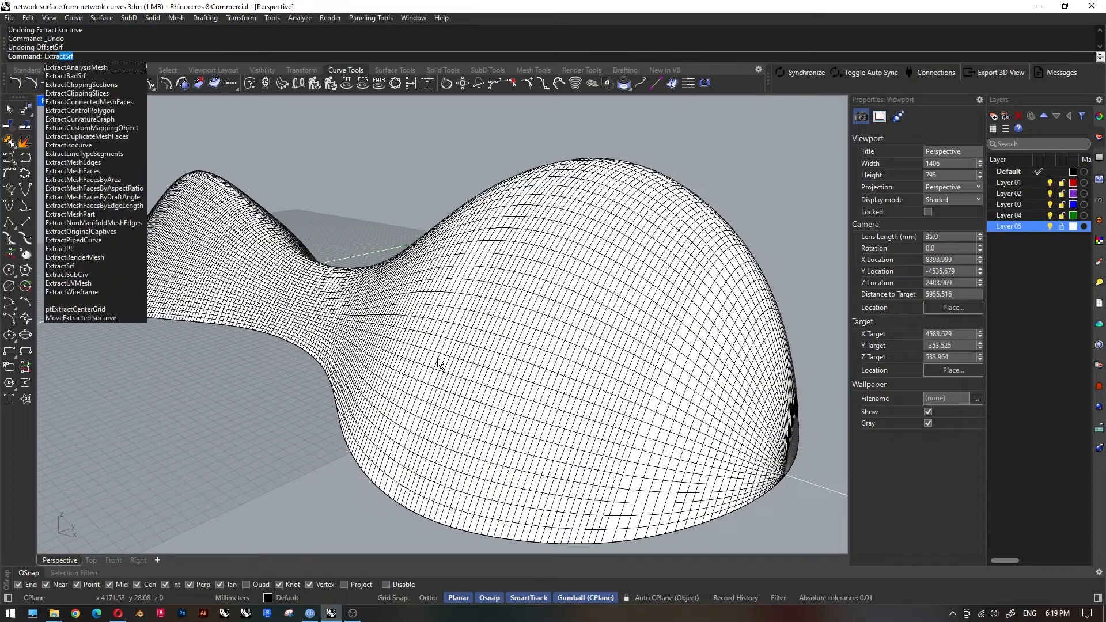
pyautogui.click(69, 145)
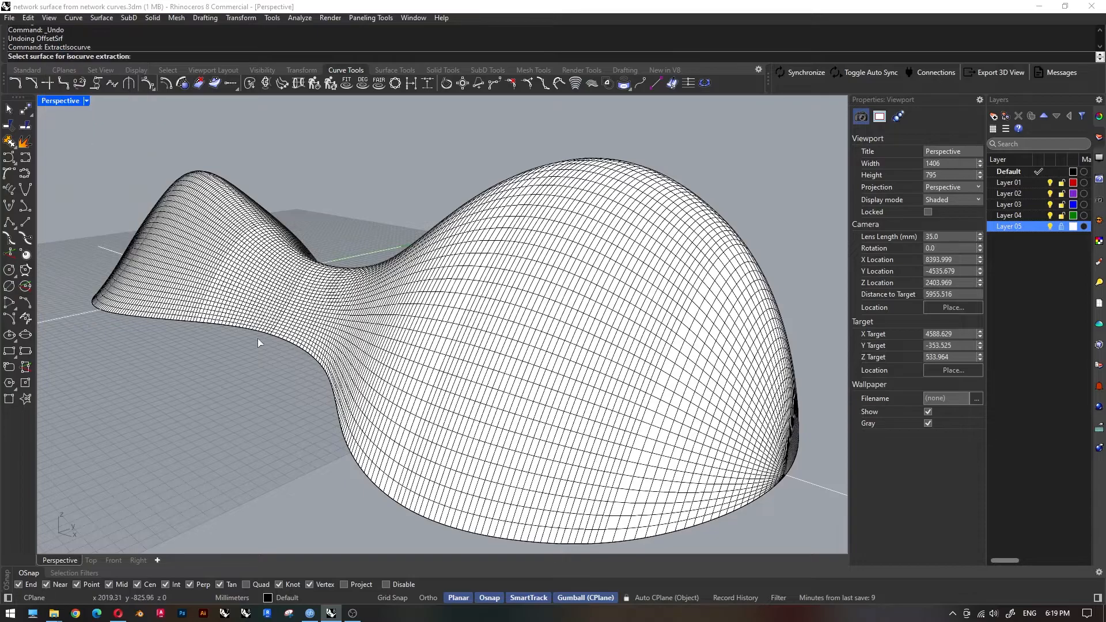
pyautogui.click(529, 381)
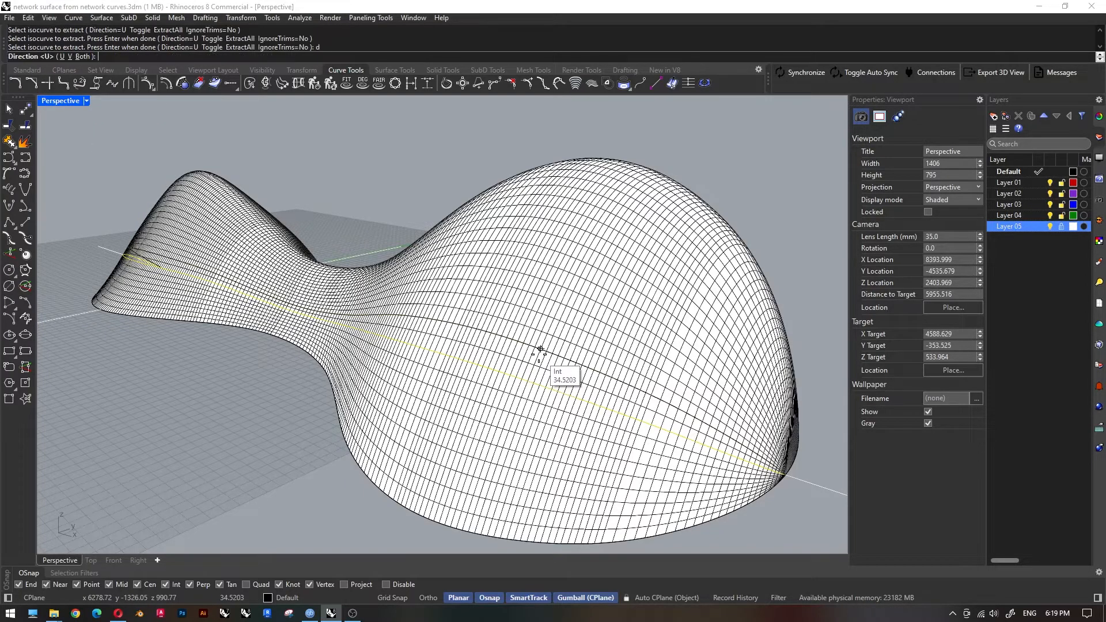
pyautogui.scroll(5, 403, 261)
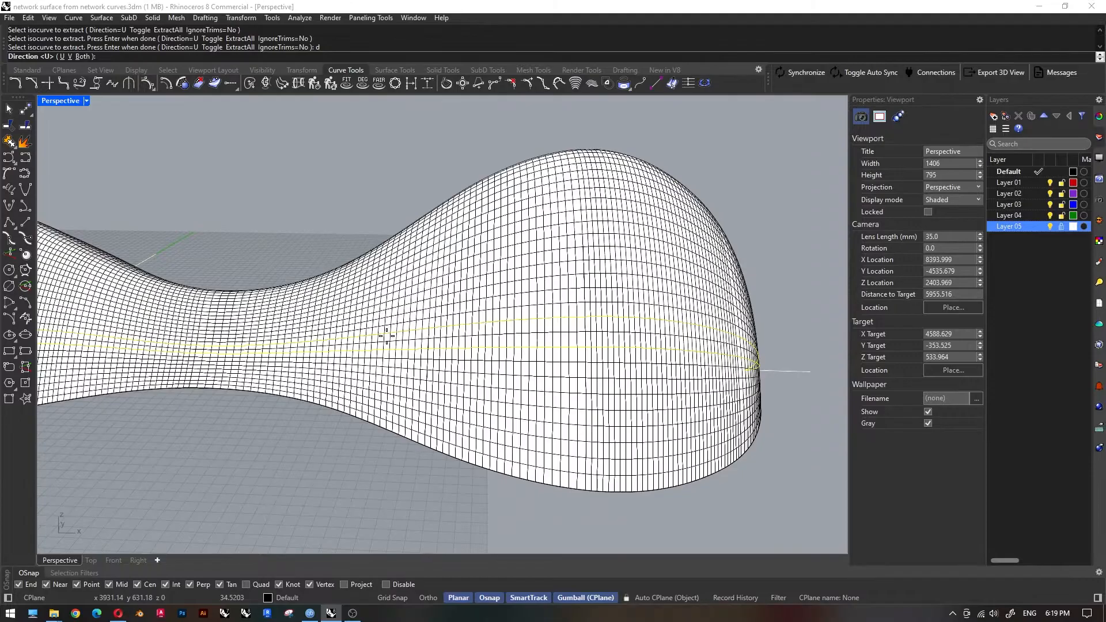
pyautogui.write('v')
pyautogui.press('Return')
pyautogui.click(549, 241)
pyautogui.click(566, 238)
pyautogui.press('Return')
# Start trimming the shell and re-enable the selection filters.
pyautogui.scroll(-3, 698, 280)
pyautogui.click(699, 280)
pyautogui.moveTo(699, 280); pyautogui.dragTo(465, 320, button='right')
pyautogui.scroll(2, 465, 321)
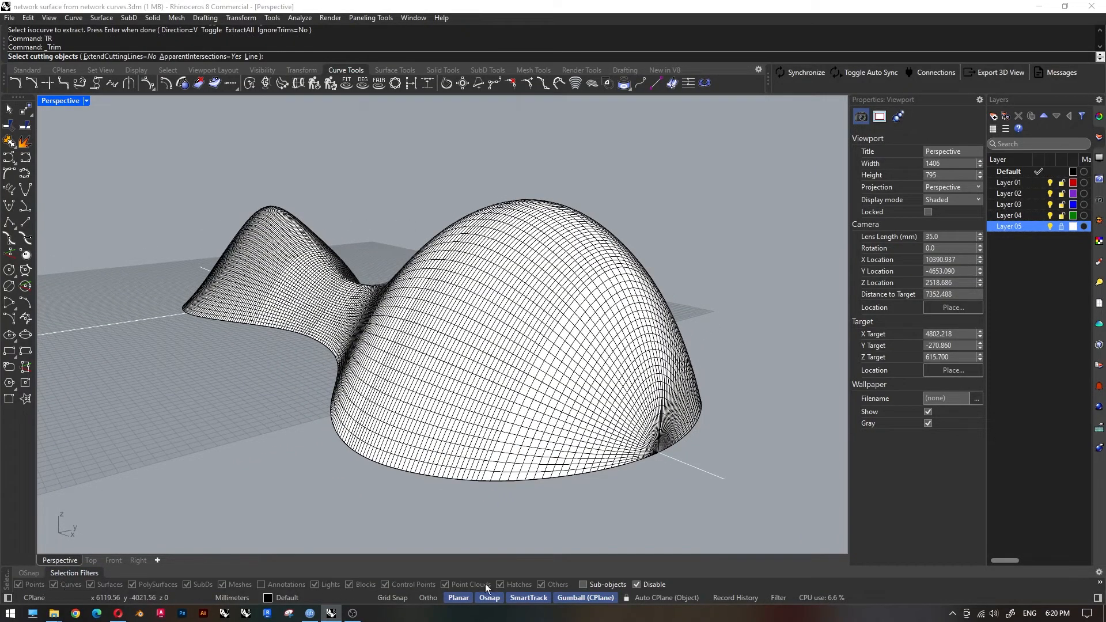
pyautogui.click(637, 585)
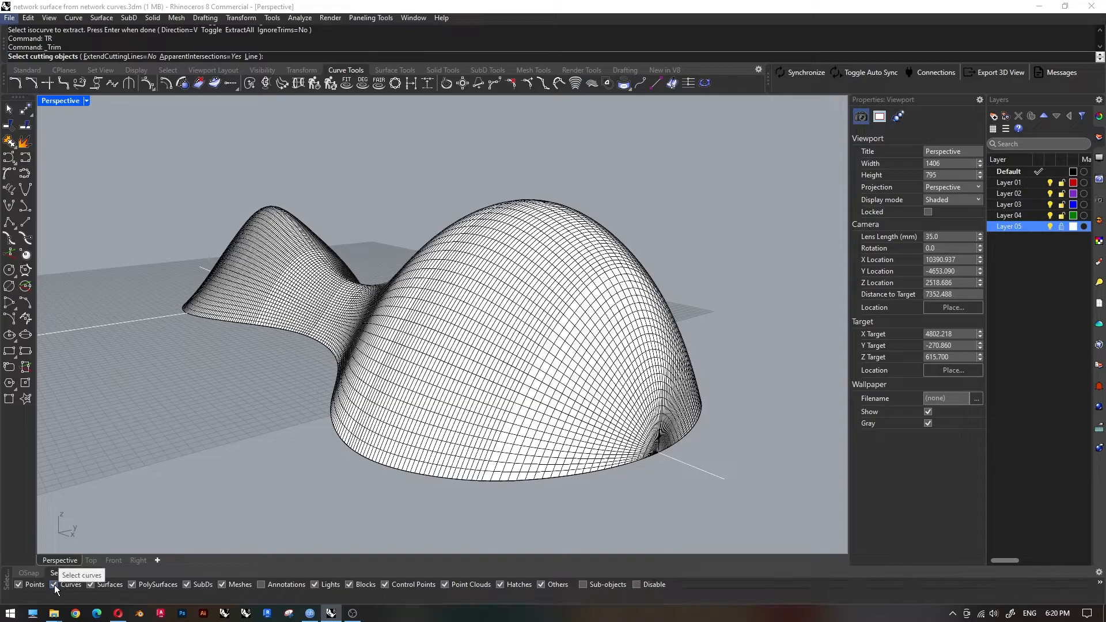
# Trim out the narrow lengthwise strip of the shell between the two U-direction isocurves.
pyautogui.click(440, 344)
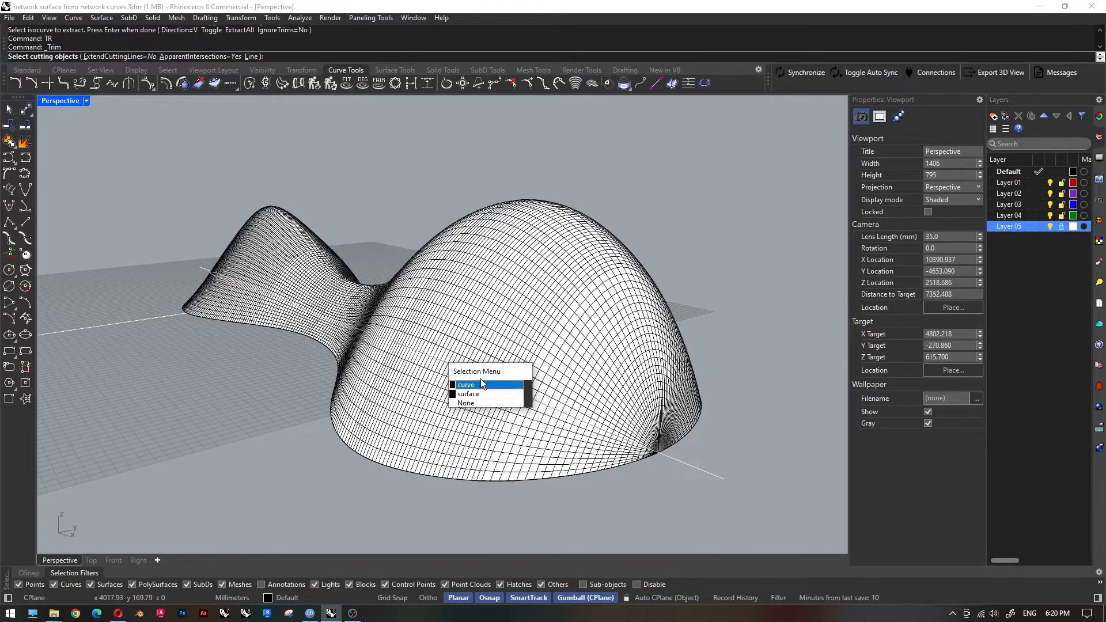
pyautogui.click(440, 344)
pyautogui.hotkey('ctrl', 'a')
pyautogui.press('Return')
pyautogui.click(491, 334)
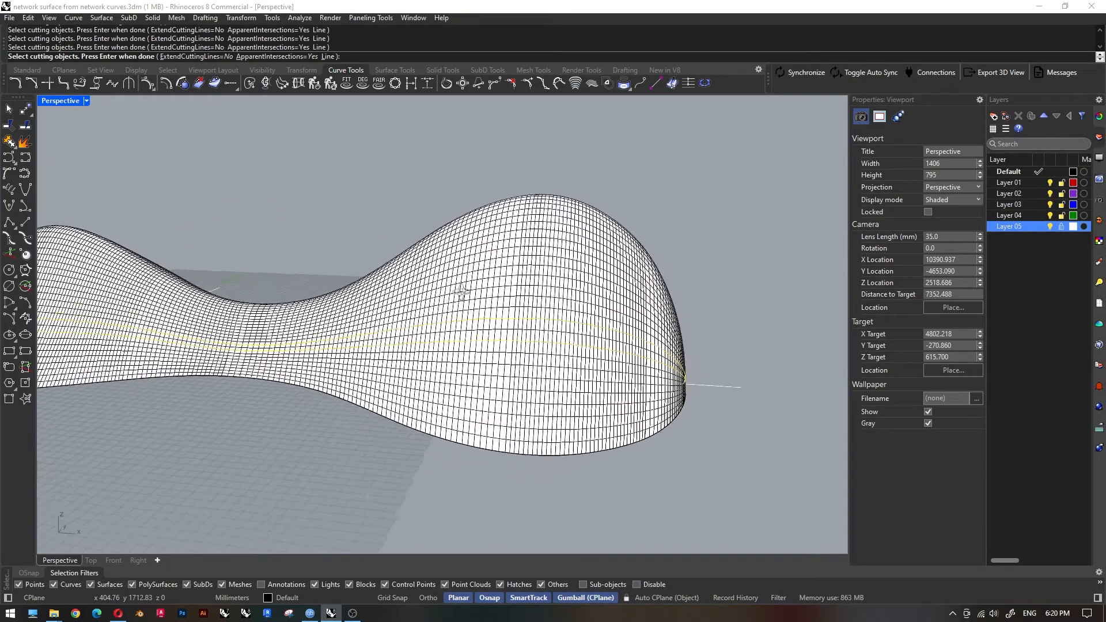
pyautogui.scroll(-4, 547, 353)
pyautogui.moveTo(553, 352); pyautogui.dragTo(500, 351, button='right')
pyautogui.scroll(5, 500, 352)
pyautogui.press('Return')
pyautogui.press('Return')
# Trim out the strip of the upper shell surface between the two V-direction isocurves crossing the larger dome.
pyautogui.click(508, 351)
pyautogui.click(486, 348)
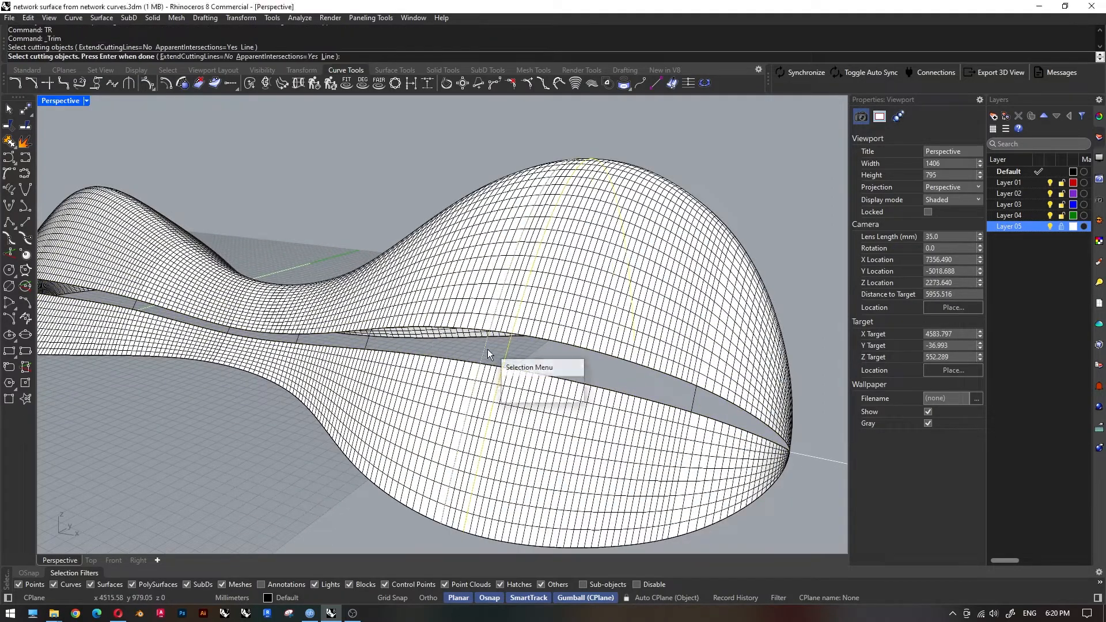
pyautogui.click(487, 349)
pyautogui.click(512, 315)
pyautogui.press('Return')
pyautogui.press('Return')
pyautogui.click(507, 351)
pyautogui.click(487, 350)
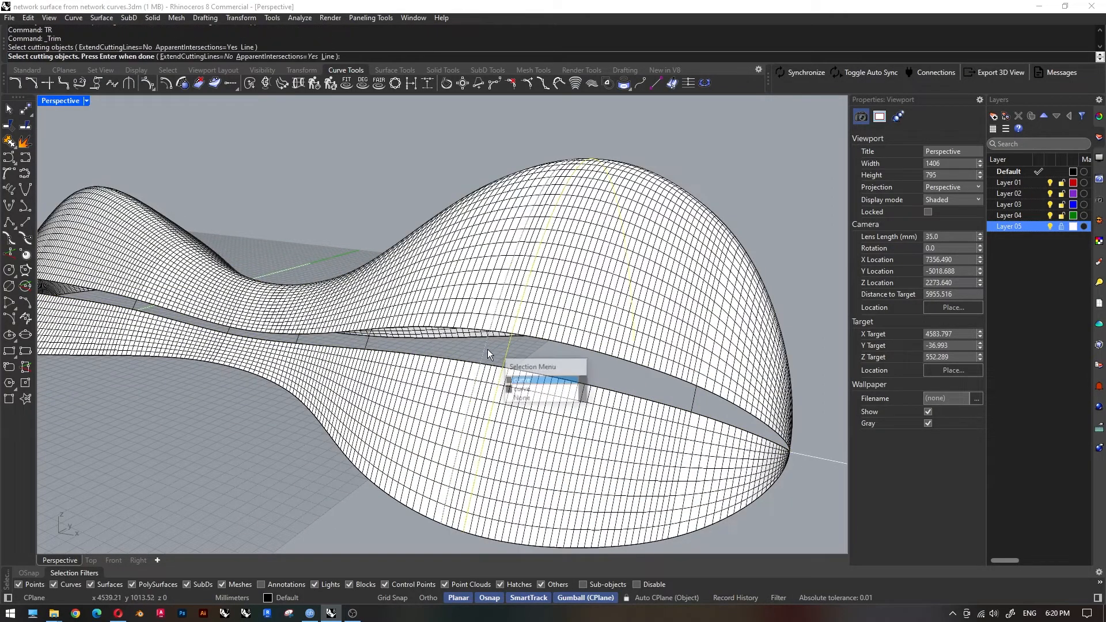
pyautogui.click(521, 382)
pyautogui.press('Return')
pyautogui.click(512, 312)
pyautogui.scroll(-4, 519, 312)
pyautogui.moveTo(559, 308); pyautogui.dragTo(404, 330, button='right')
pyautogui.press('Return')
# Loft a surface between the two lengthwise isocurves to fill the long gap in the shell.
pyautogui.click(625, 288)
pyautogui.click(717, 330)
pyautogui.scroll(4, 404, 331)
pyautogui.click(426, 332)
pyautogui.click(420, 328)
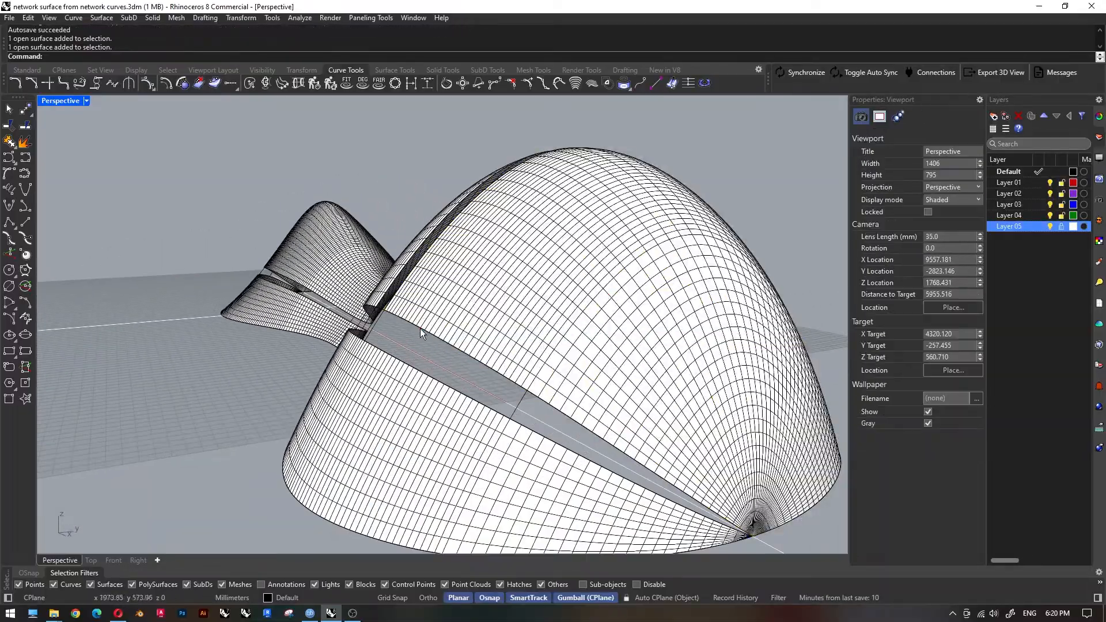
pyautogui.click(455, 357)
pyautogui.keyDown('shift'); pyautogui.click(392, 354); pyautogui.keyUp('shift')
pyautogui.click(424, 384)
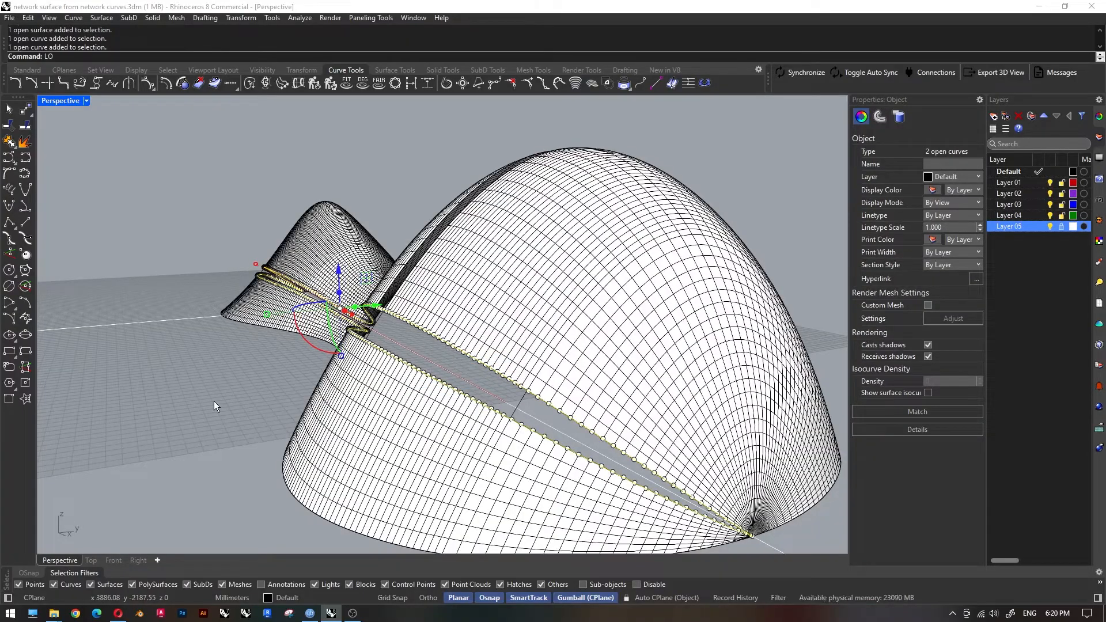
pyautogui.write('loft')
pyautogui.press('Return')
pyautogui.click(565, 390)
pyautogui.click(185, 422)
pyautogui.moveTo(185, 423); pyautogui.dragTo(328, 400, button='right')
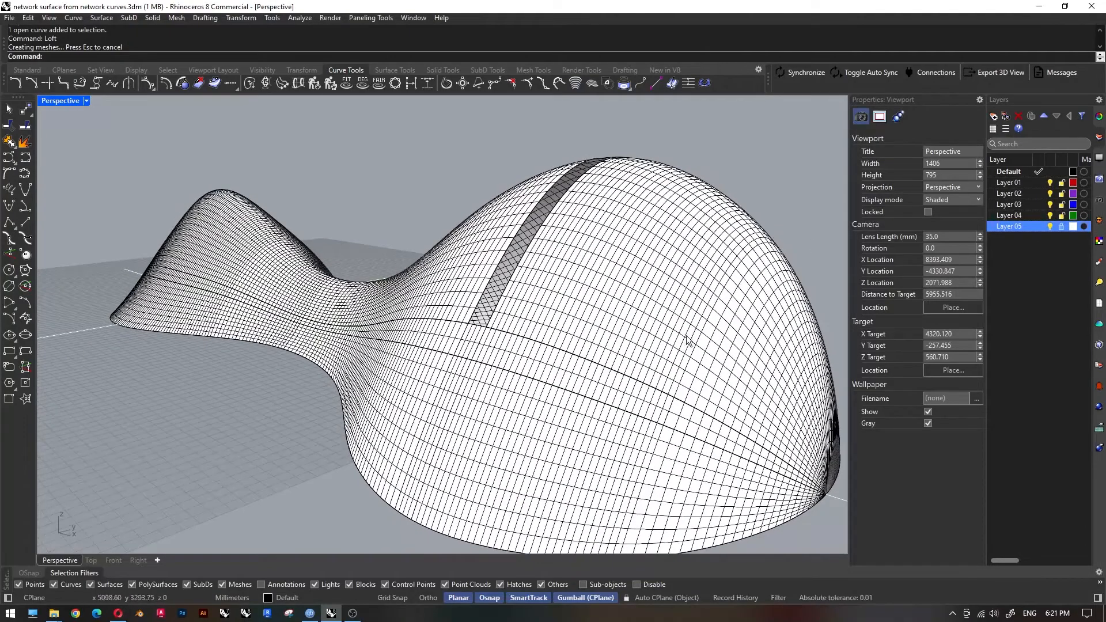
# Assign a new Glass material to the lofted lengthwise strip.
pyautogui.click(685, 416)
pyautogui.click(880, 117)
pyautogui.click(922, 168)
pyautogui.click(859, 207)
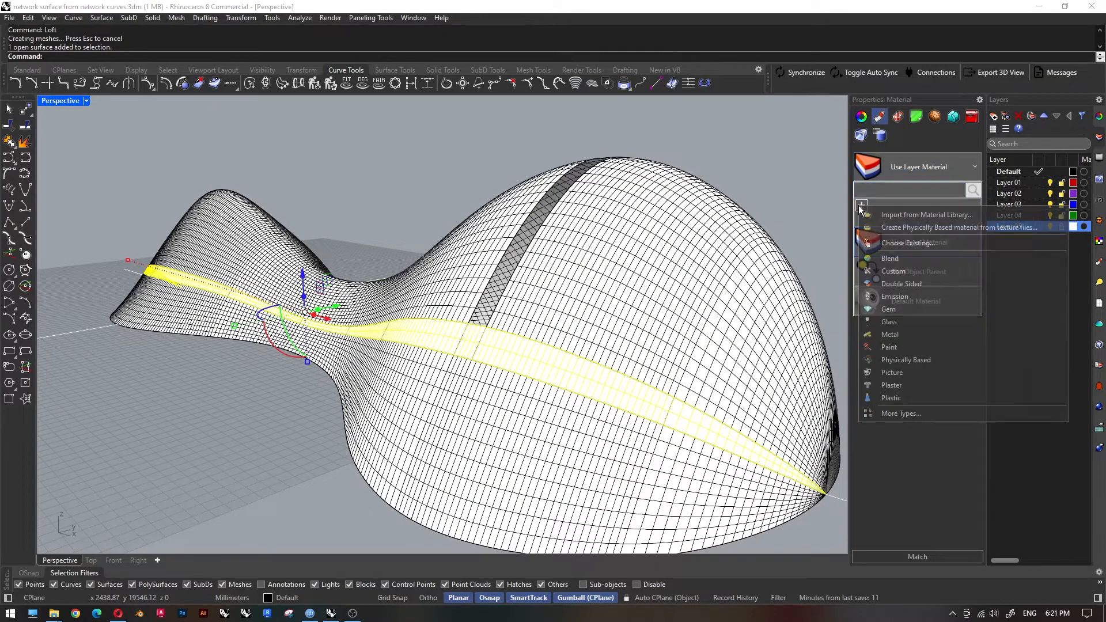
pyautogui.click(899, 322)
pyautogui.click(787, 185)
pyautogui.moveTo(564, 334); pyautogui.dragTo(527, 337, button='right')
pyautogui.scroll(2, 522, 341)
pyautogui.click(524, 341)
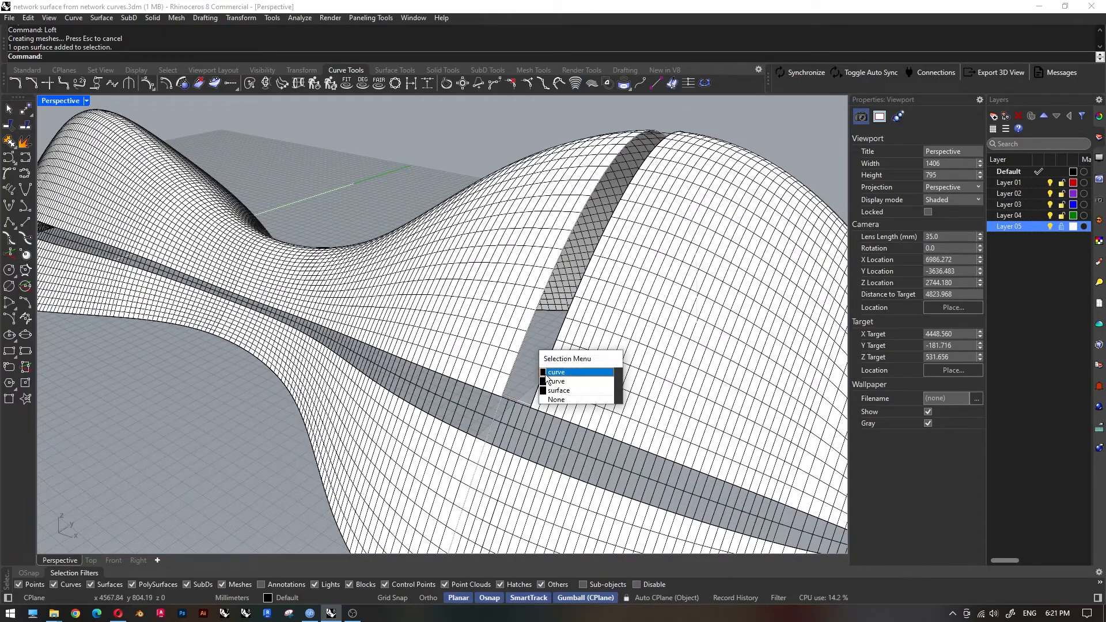
pyautogui.click(556, 372)
pyautogui.scroll(3, 531, 388)
pyautogui.write('TR')
pyautogui.press('Return')
pyautogui.click(494, 394)
pyautogui.click(516, 421)
pyautogui.click(481, 368)
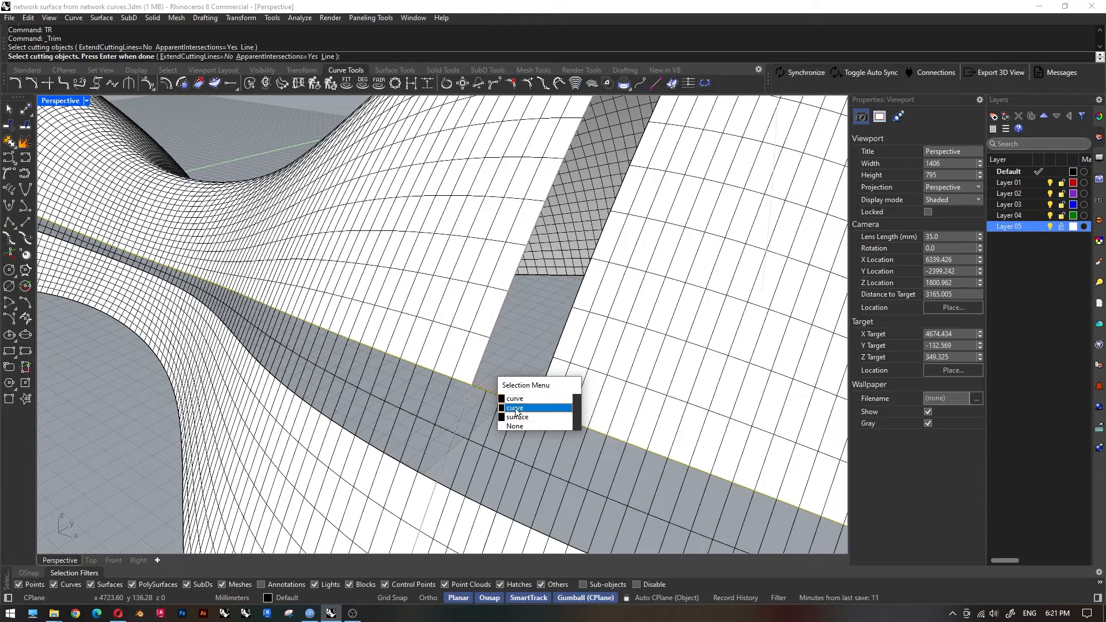
pyautogui.click(516, 402)
pyautogui.press('Escape')
pyautogui.write('TR')
pyautogui.press('Return')
pyautogui.click(479, 390)
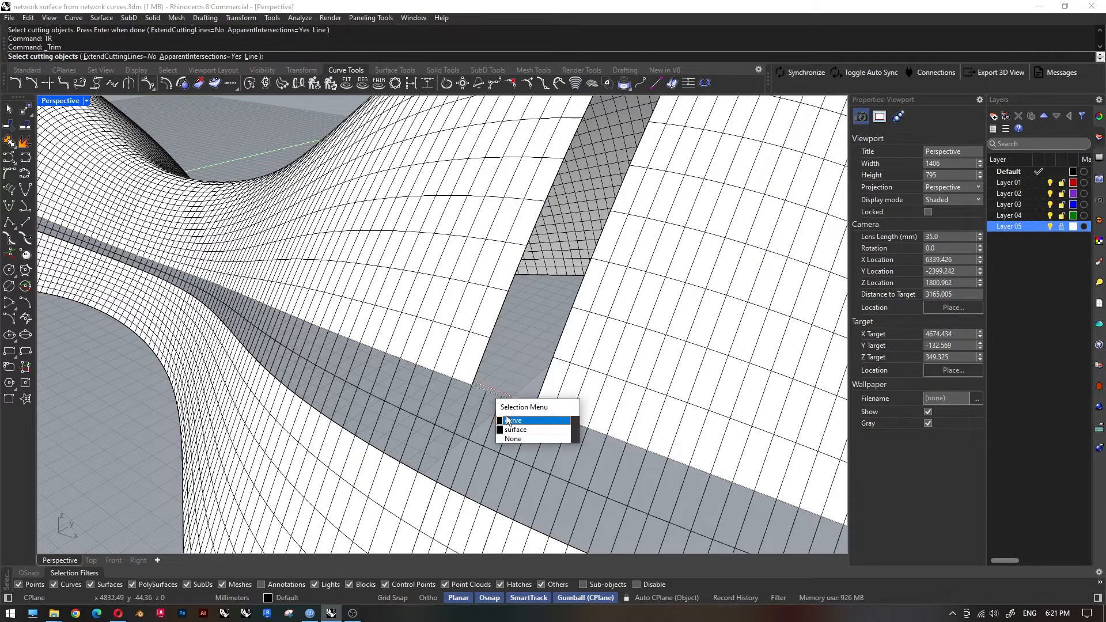
pyautogui.click(509, 421)
pyautogui.click(465, 394)
pyautogui.click(499, 427)
pyautogui.click(469, 395)
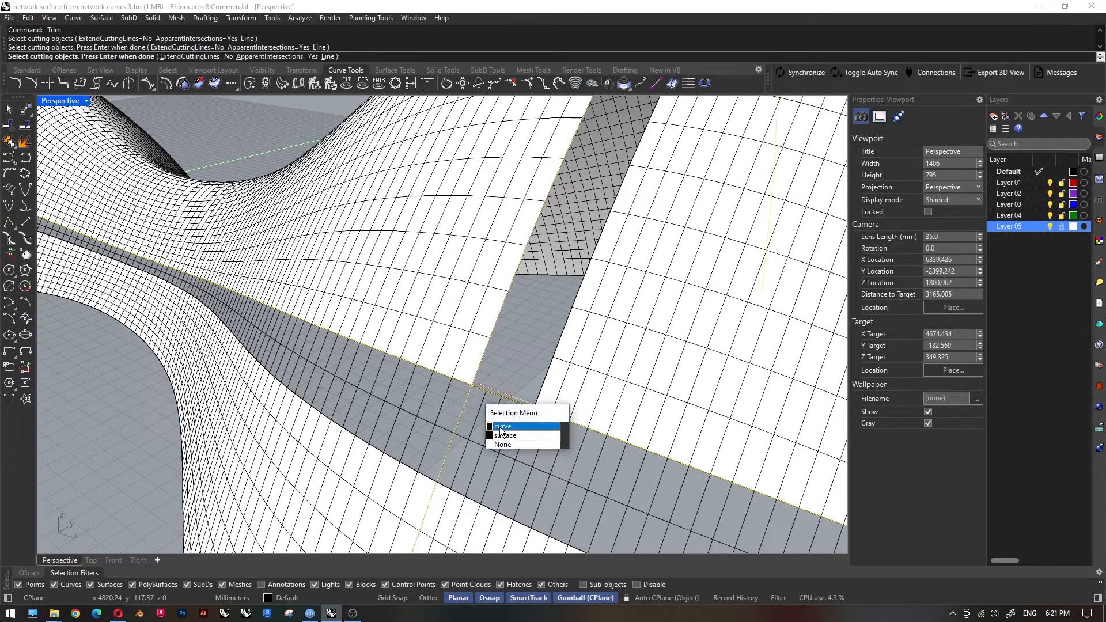
pyautogui.click(501, 427)
pyautogui.press('Escape')
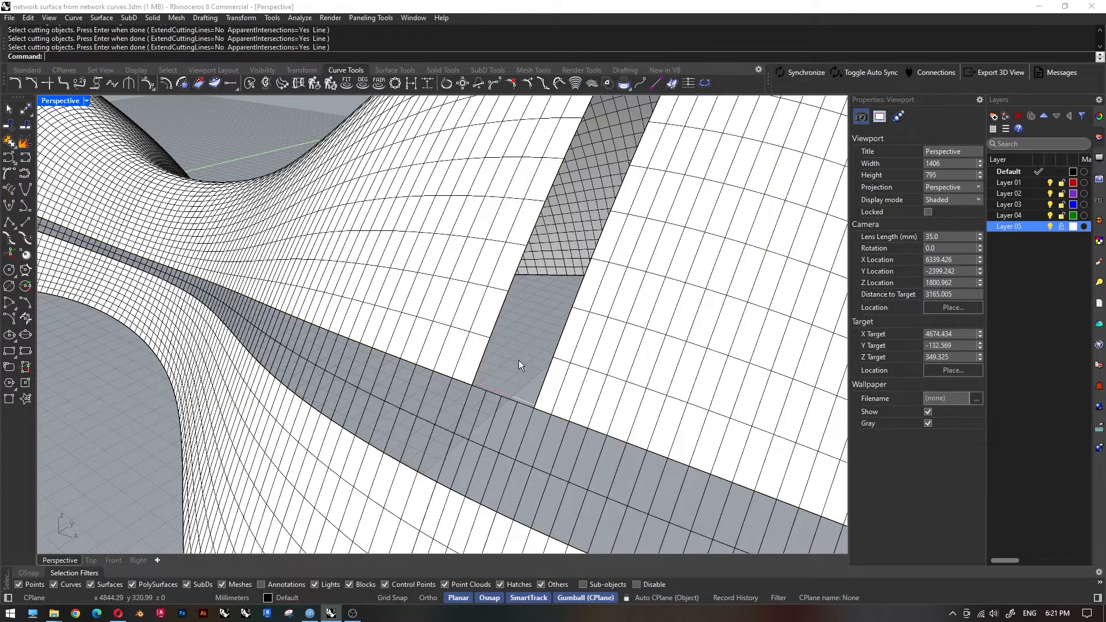
# Trim the two crosswise isocurves where they run past the upper edge of the long lengthwise strip.
pyautogui.write('TR')
pyautogui.press('Return')
pyautogui.click(480, 389)
pyautogui.click(507, 420)
pyautogui.rightClick(514, 351)
pyautogui.click(468, 397)
pyautogui.click(496, 426)
pyautogui.click(470, 398)
pyautogui.click(532, 413)
pyautogui.click(558, 445)
pyautogui.rightClick(526, 374)
# Loft a surface between the two trimmed crosswise isocurves to fill the gap over the larger dome.
pyautogui.click(539, 390)
pyautogui.keyDown('shift'); pyautogui.click(545, 375); pyautogui.keyUp('shift')
pyautogui.click(579, 405)
pyautogui.scroll(-10, 567, 413)
pyautogui.write('loft')
pyautogui.press('Return')
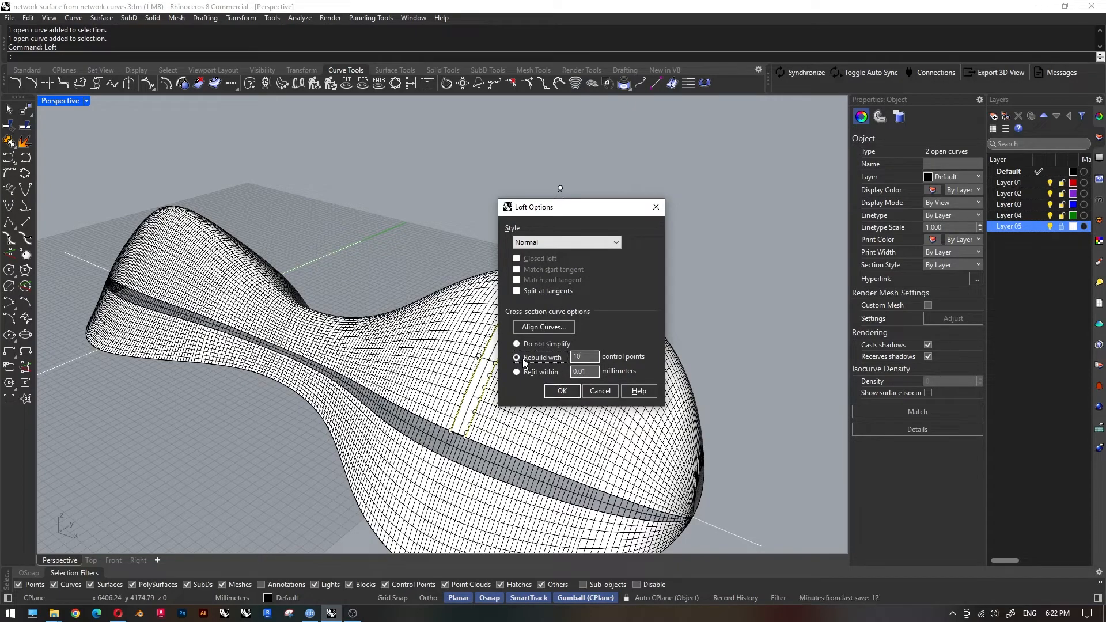
pyautogui.click(593, 242)
pyautogui.click(539, 280)
pyautogui.click(565, 242)
pyautogui.click(549, 289)
pyautogui.click(569, 392)
# Assign the existing Glass material to the lofted crosswise strip and switch the perspective view to Rendered display.
pyautogui.click(686, 303)
pyautogui.moveTo(679, 311); pyautogui.dragTo(514, 361, button='right')
pyautogui.click(513, 362)
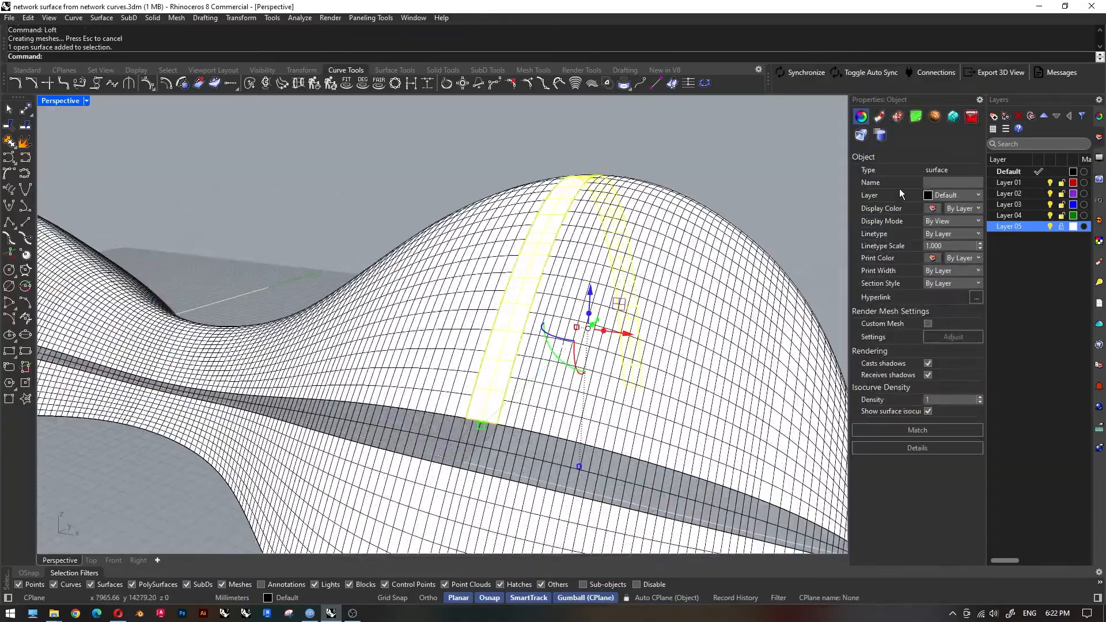
pyautogui.scroll(-3, 467, 293)
pyautogui.moveTo(468, 294); pyautogui.dragTo(476, 340, button='right')
pyautogui.click(87, 101)
pyautogui.click(78, 167)
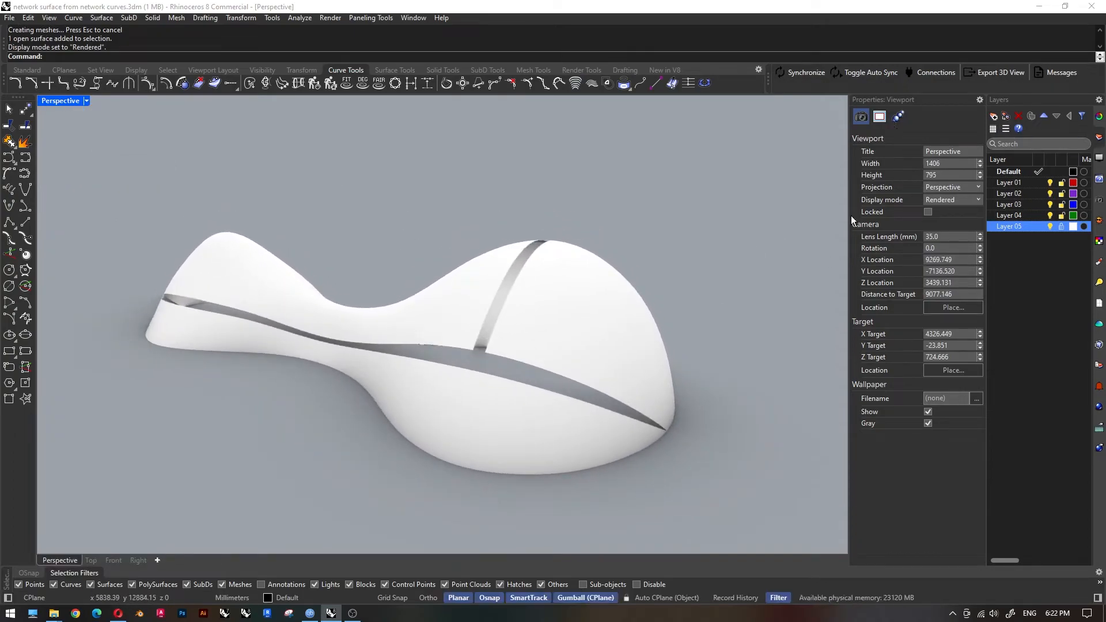
# Set the clarity of the strips' shared Glass material to 0%.
pyautogui.click(487, 363)
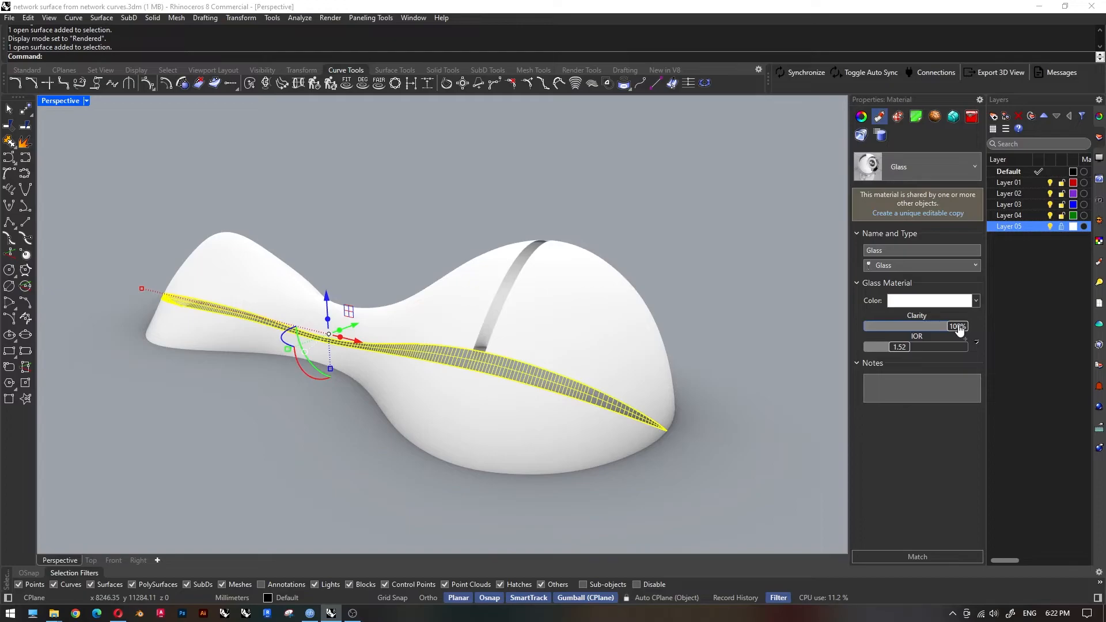
pyautogui.click(752, 261)
pyautogui.moveTo(752, 260); pyautogui.dragTo(603, 309, button='right')
pyautogui.scroll(3, 454, 369)
# Change the strips' shared material to the Plastic type with 51% transparency and a pale blue color.
pyautogui.click(454, 371)
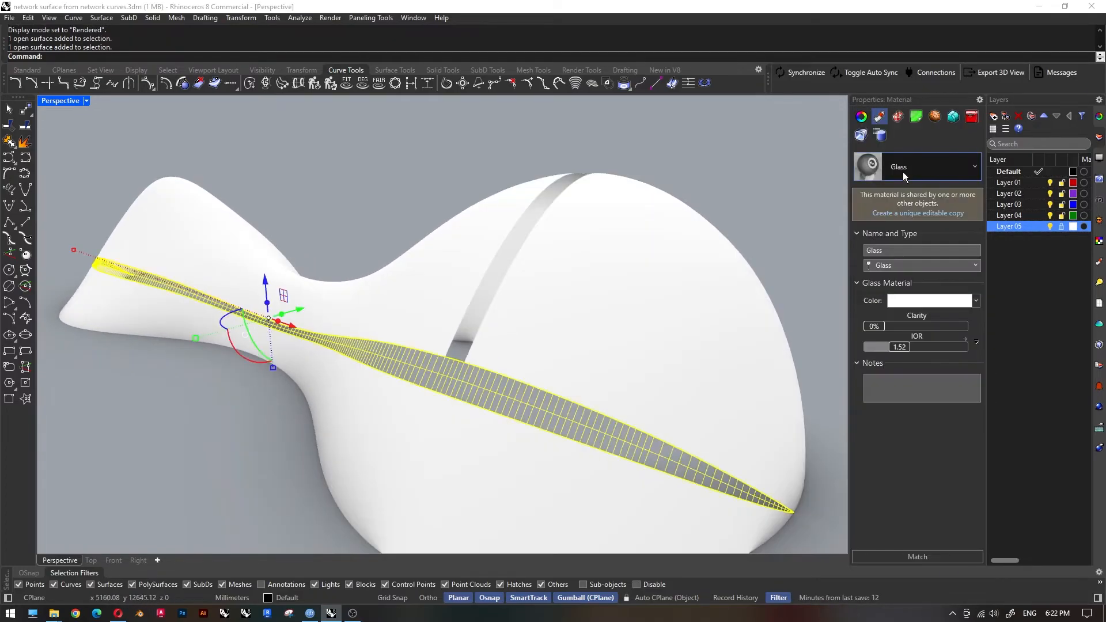
pyautogui.click(924, 264)
pyautogui.click(896, 406)
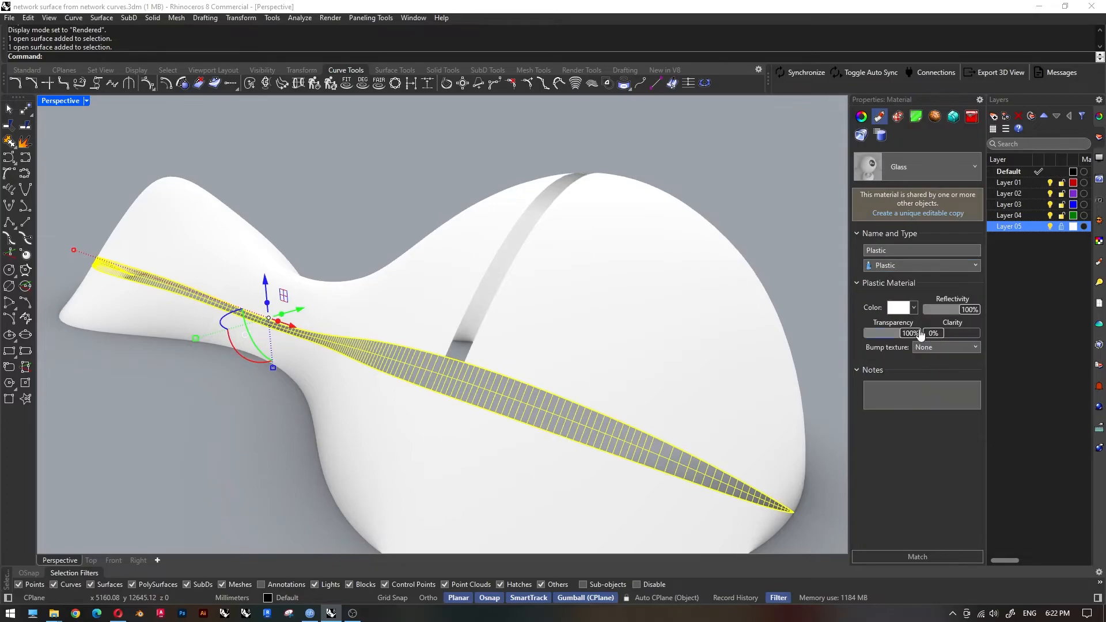
pyautogui.moveTo(888, 339); pyautogui.dragTo(893, 340)
pyautogui.click(912, 309)
pyautogui.click(927, 316)
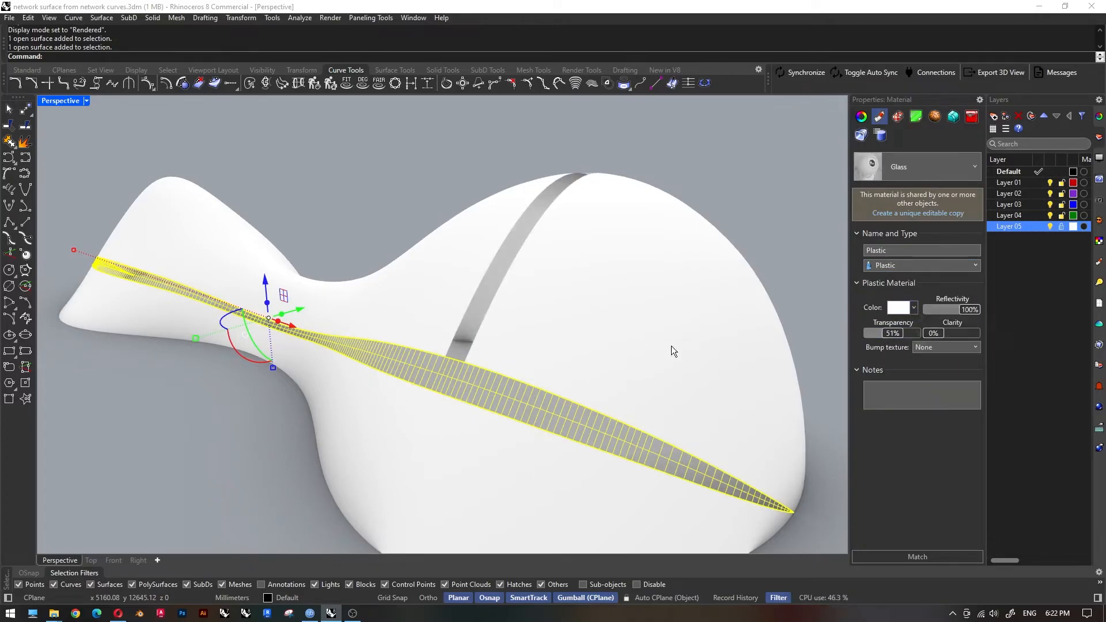
pyautogui.click(212, 227)
pyautogui.click(165, 311)
pyautogui.moveTo(236, 264); pyautogui.dragTo(251, 261)
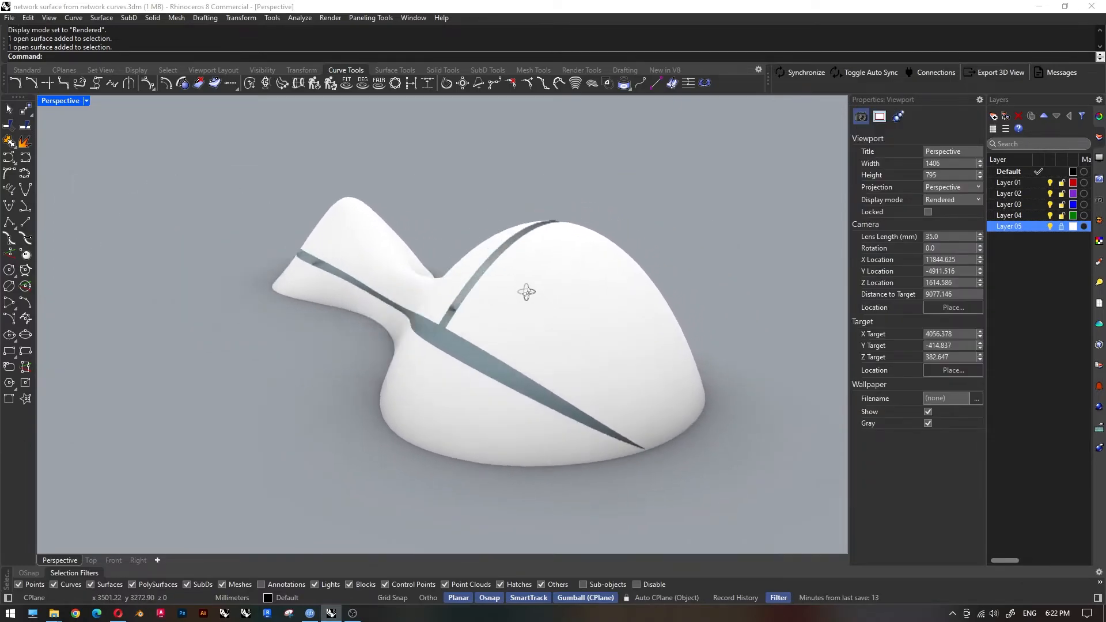
# Return to Shaded display and offset the white shell surfaces by 10 mm into solids, deleting the input surfaces.
pyautogui.click(87, 101)
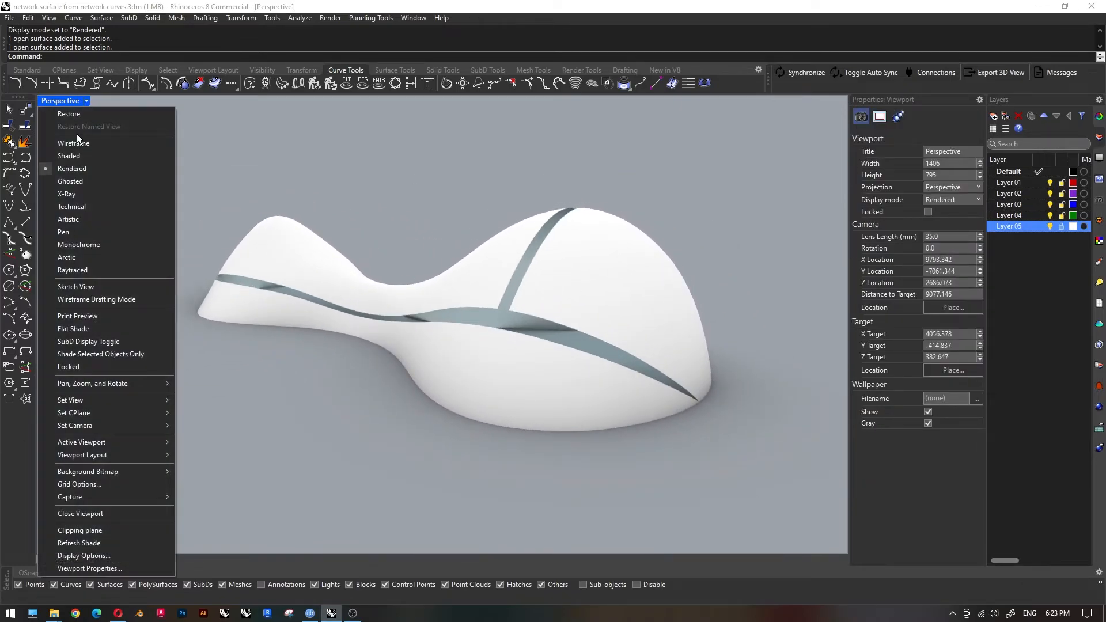
pyautogui.click(80, 156)
pyautogui.scroll(-4, 461, 231)
pyautogui.click(345, 251)
pyautogui.moveTo(344, 251)
pyautogui.mouseDown(button='right')
pyautogui.moveTo(506, 318)
pyautogui.moveTo(443, 308)
pyautogui.mouseUp(button='right')
pyautogui.keyDown('shift'); pyautogui.click(506, 316); pyautogui.keyUp('shift')
pyautogui.keyDown('shift'); pyautogui.click(536, 288); pyautogui.keyUp('shift')
pyautogui.moveTo(536, 288); pyautogui.dragTo(576, 276, button='right')
pyautogui.write('OffsetSrf')
pyautogui.press('Return')
pyautogui.press('Return')
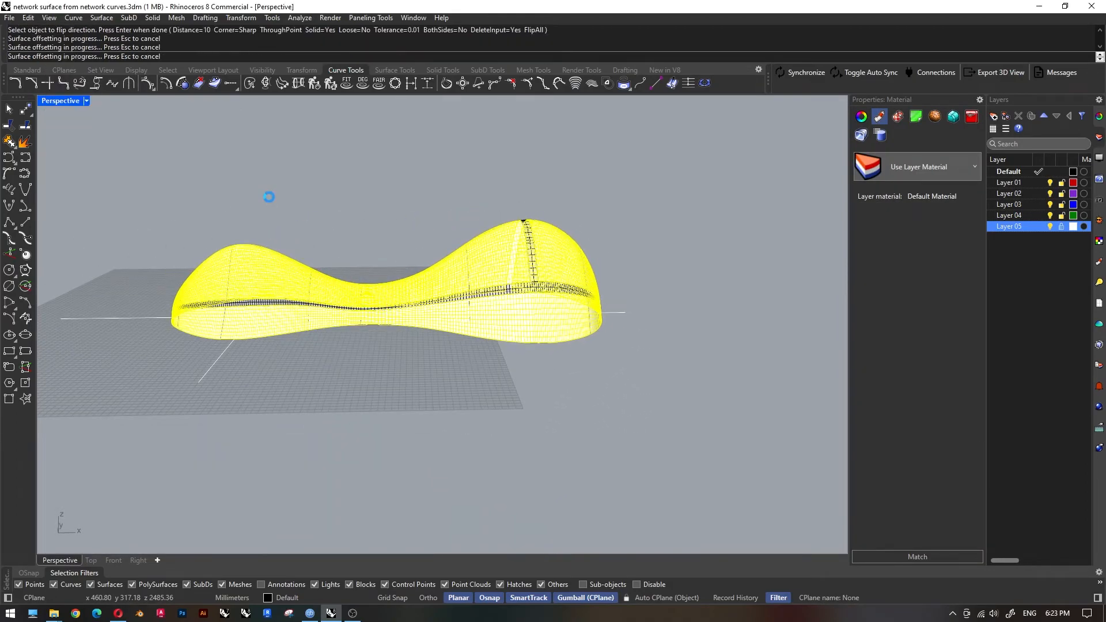
pyautogui.click(599, 193)
pyautogui.moveTo(605, 199); pyautogui.dragTo(534, 263, button='right')
pyautogui.scroll(5, 535, 262)
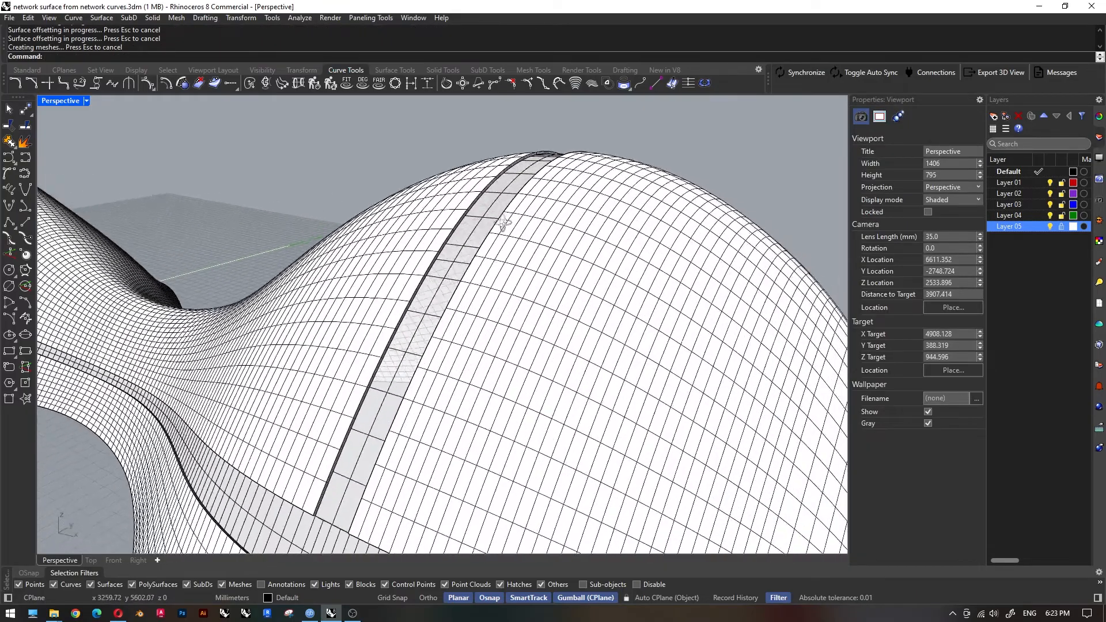
# Offset the lengthwise and crosswise glass strips into solids.
pyautogui.scroll(-2, 454, 207)
pyautogui.click(435, 295)
pyautogui.scroll(4, 375, 376)
pyautogui.keyDown('shift'); pyautogui.click(373, 372); pyautogui.keyUp('shift')
pyautogui.rightClick(373, 372)
pyautogui.click(196, 57)
pyautogui.press('Return')
pyautogui.press('Return')
# Group the solid shell pieces together with the solid glass strips.
pyautogui.click(379, 372)
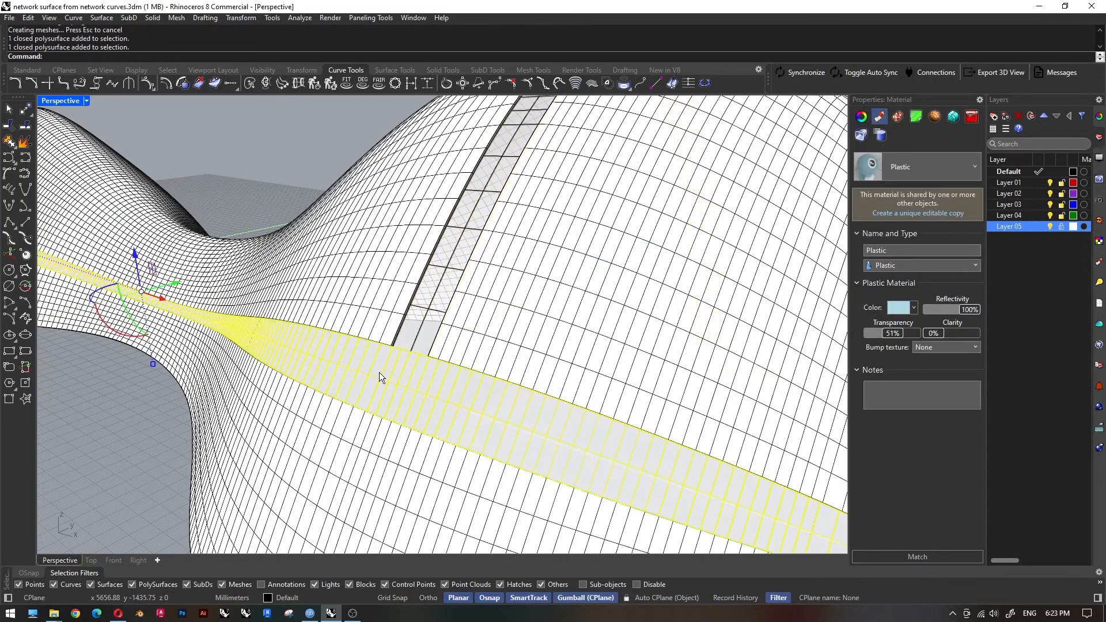
pyautogui.click(329, 297)
pyautogui.scroll(-6, 329, 296)
pyautogui.keyDown('shift'); pyautogui.click(643, 283); pyautogui.keyUp('shift')
pyautogui.keyDown('shift'); pyautogui.click(402, 418); pyautogui.keyUp('shift')
pyautogui.scroll(-5, 403, 418)
pyautogui.moveTo(507, 398)
pyautogui.mouseDown(button='right')
pyautogui.moveTo(477, 385)
pyautogui.moveTo(513, 381)
pyautogui.mouseUp(button='right')
pyautogui.write('group')
pyautogui.press('Return')
pyautogui.press('Escape')
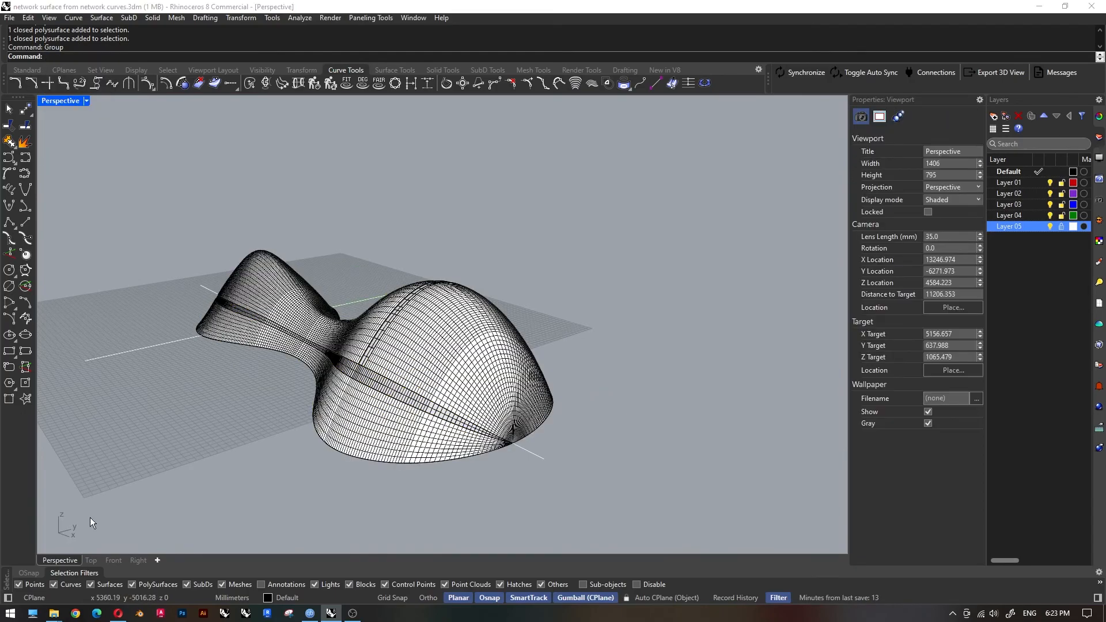
# Show the grouped shell in Rendered display in the perspective view and examine it.
pyautogui.click(113, 560)
pyautogui.click(64, 561)
pyautogui.moveTo(284, 407); pyautogui.dragTo(271, 399, button='right')
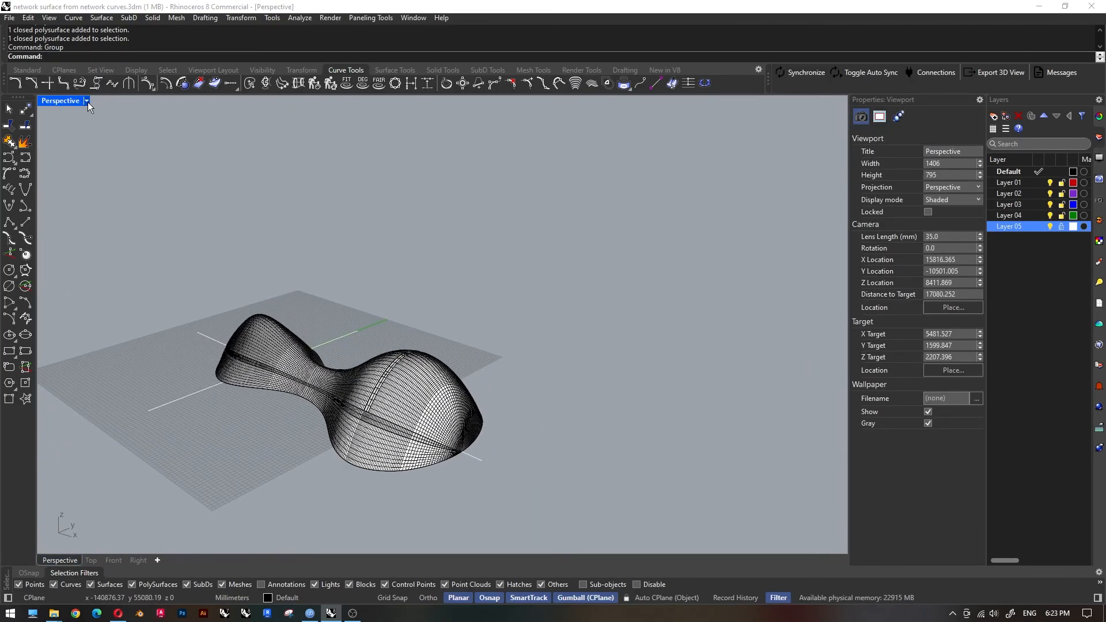
pyautogui.click(87, 102)
pyautogui.click(109, 168)
pyautogui.scroll(6, 438, 392)
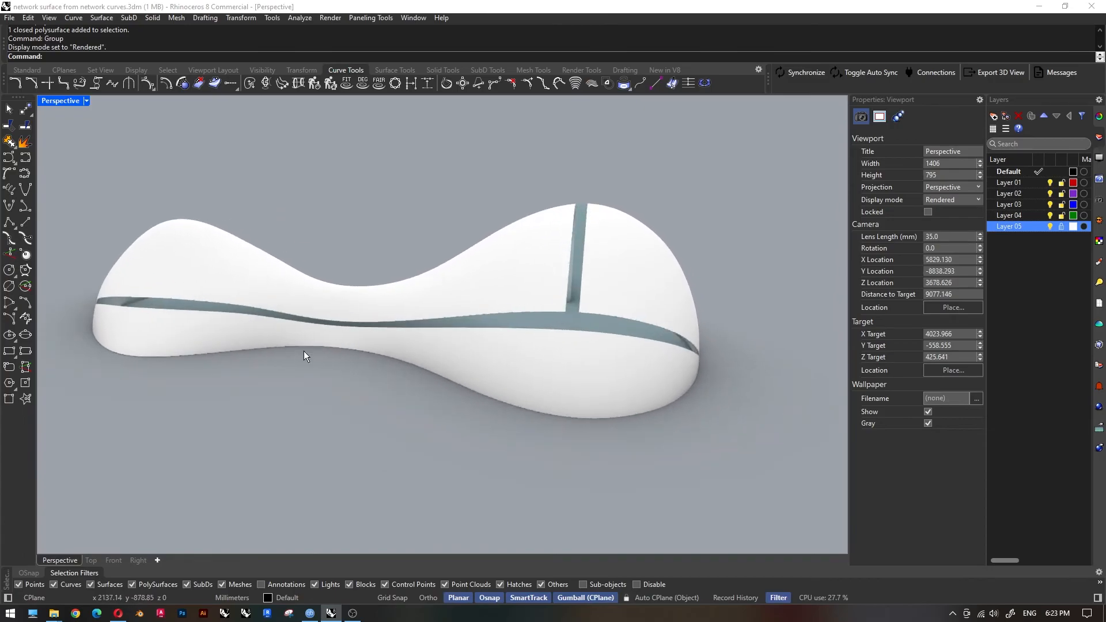